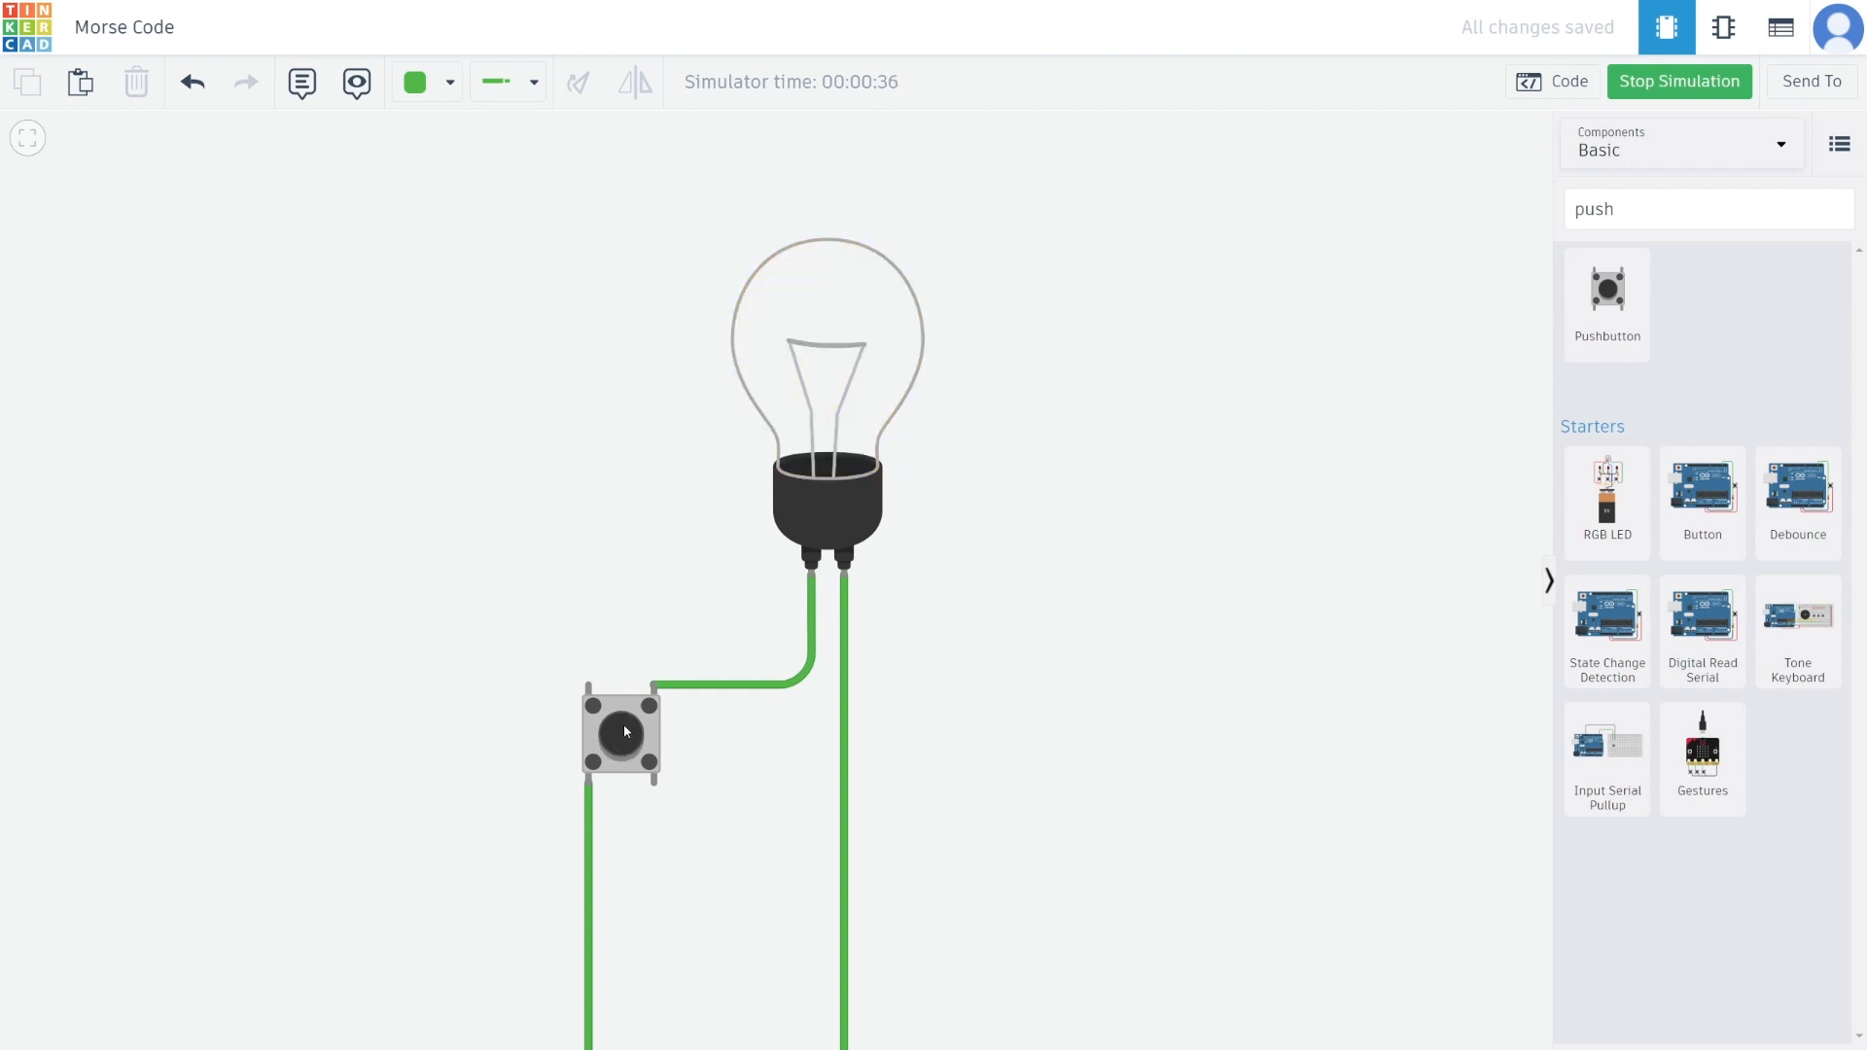
- Test the pushbutton of the light bulb circuit in the running simulation
left_click(623, 733)
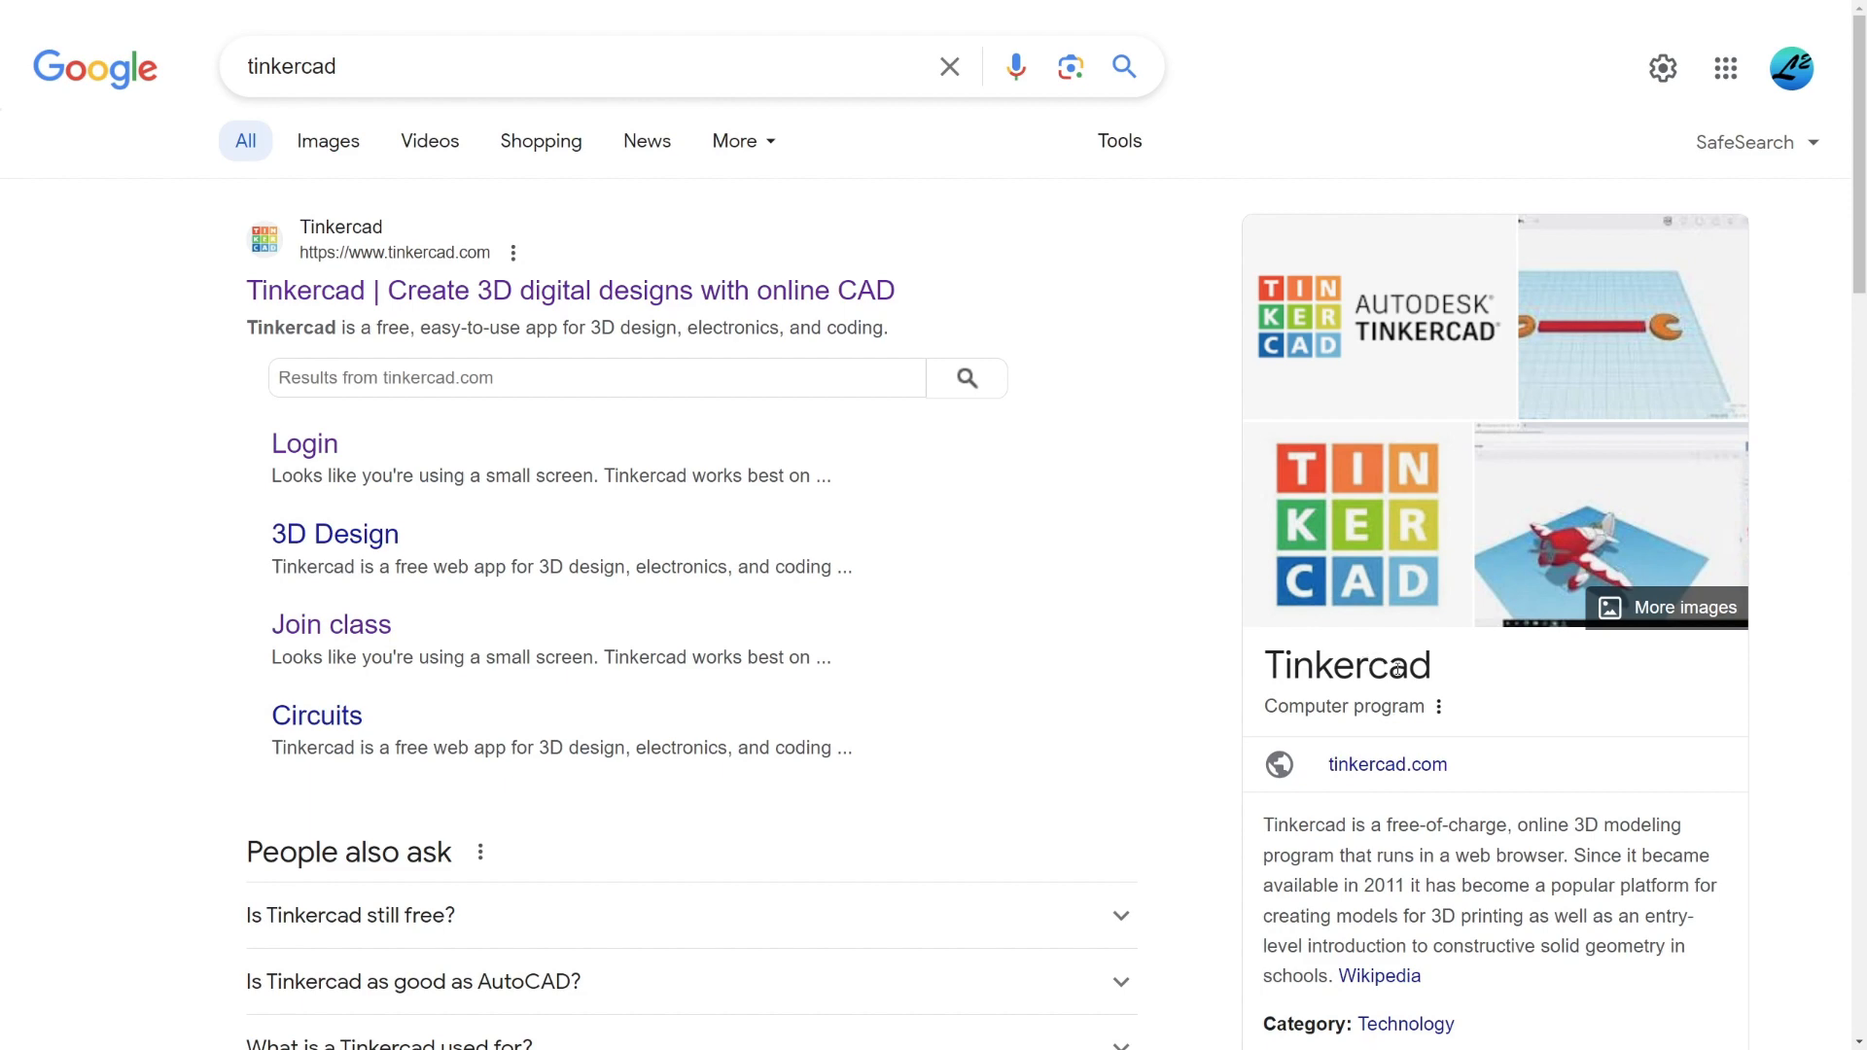
- Open the Tinkercad site from the search results and create a new circuit design, dismissing the starters hint
left_click(501, 292)
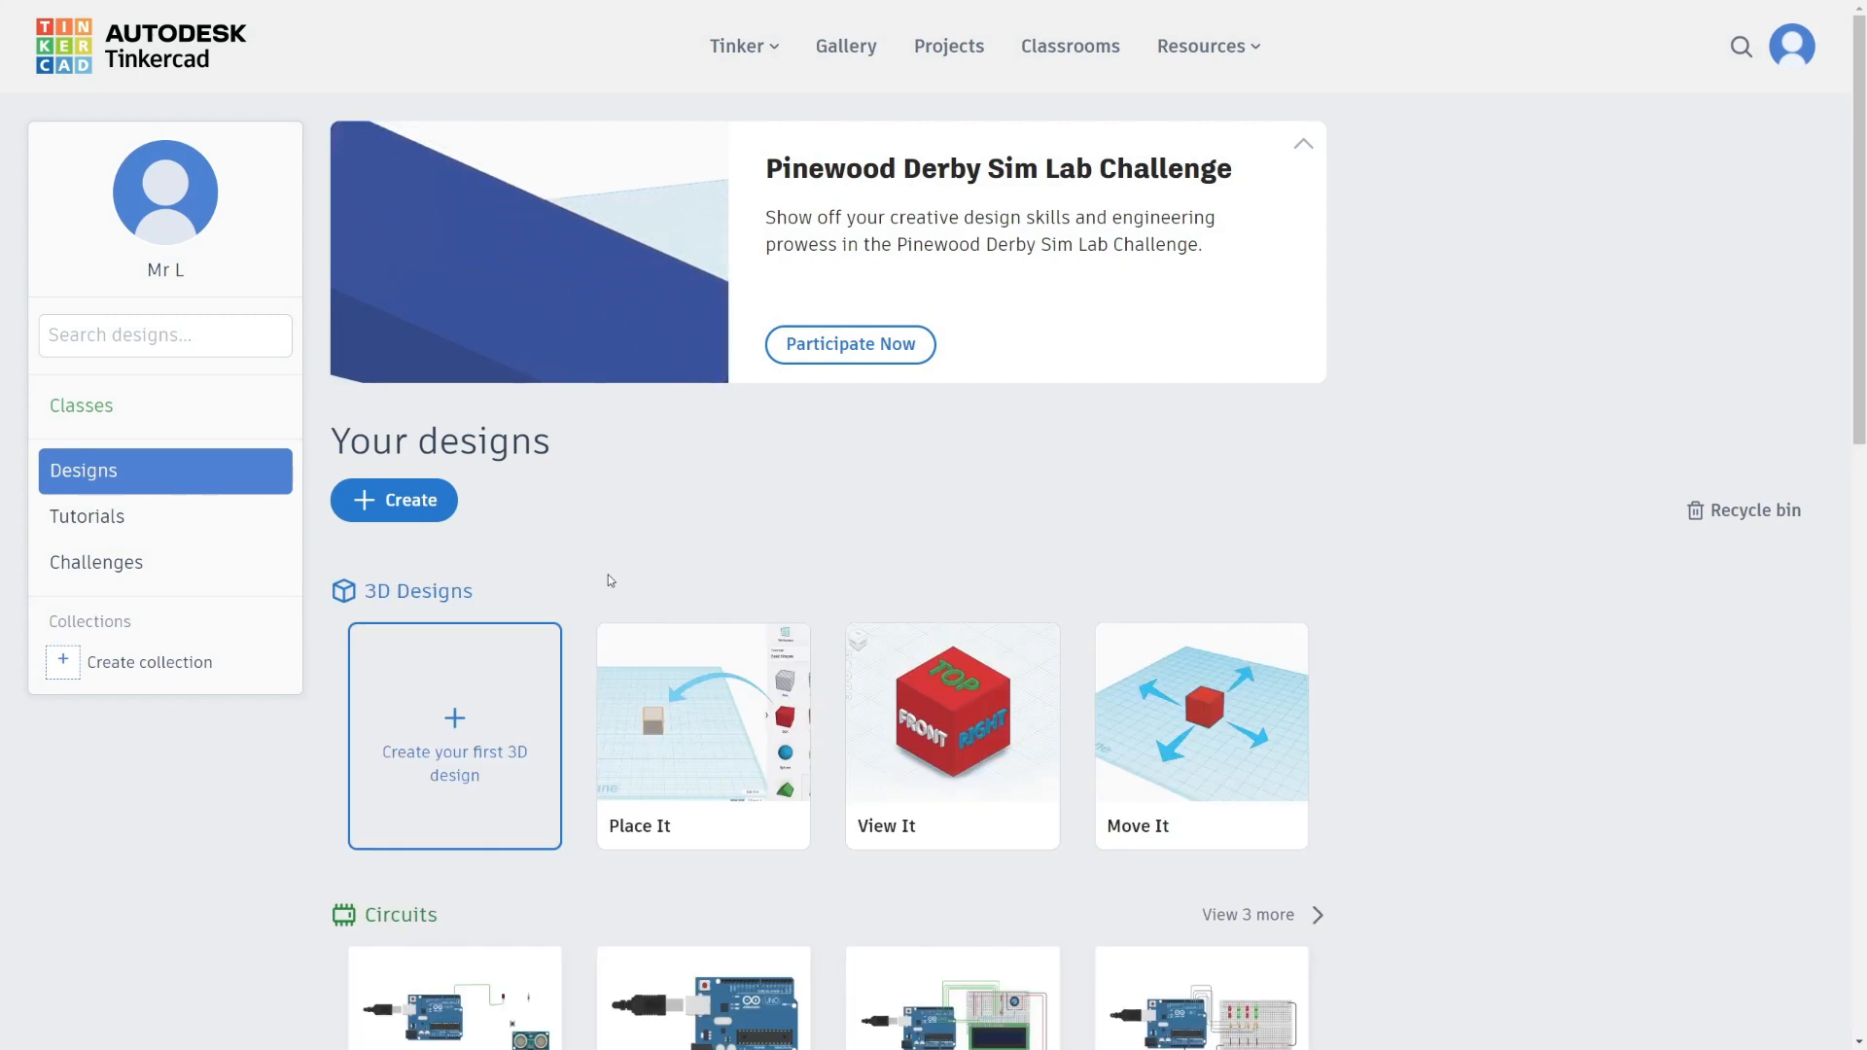
left_click(390, 503)
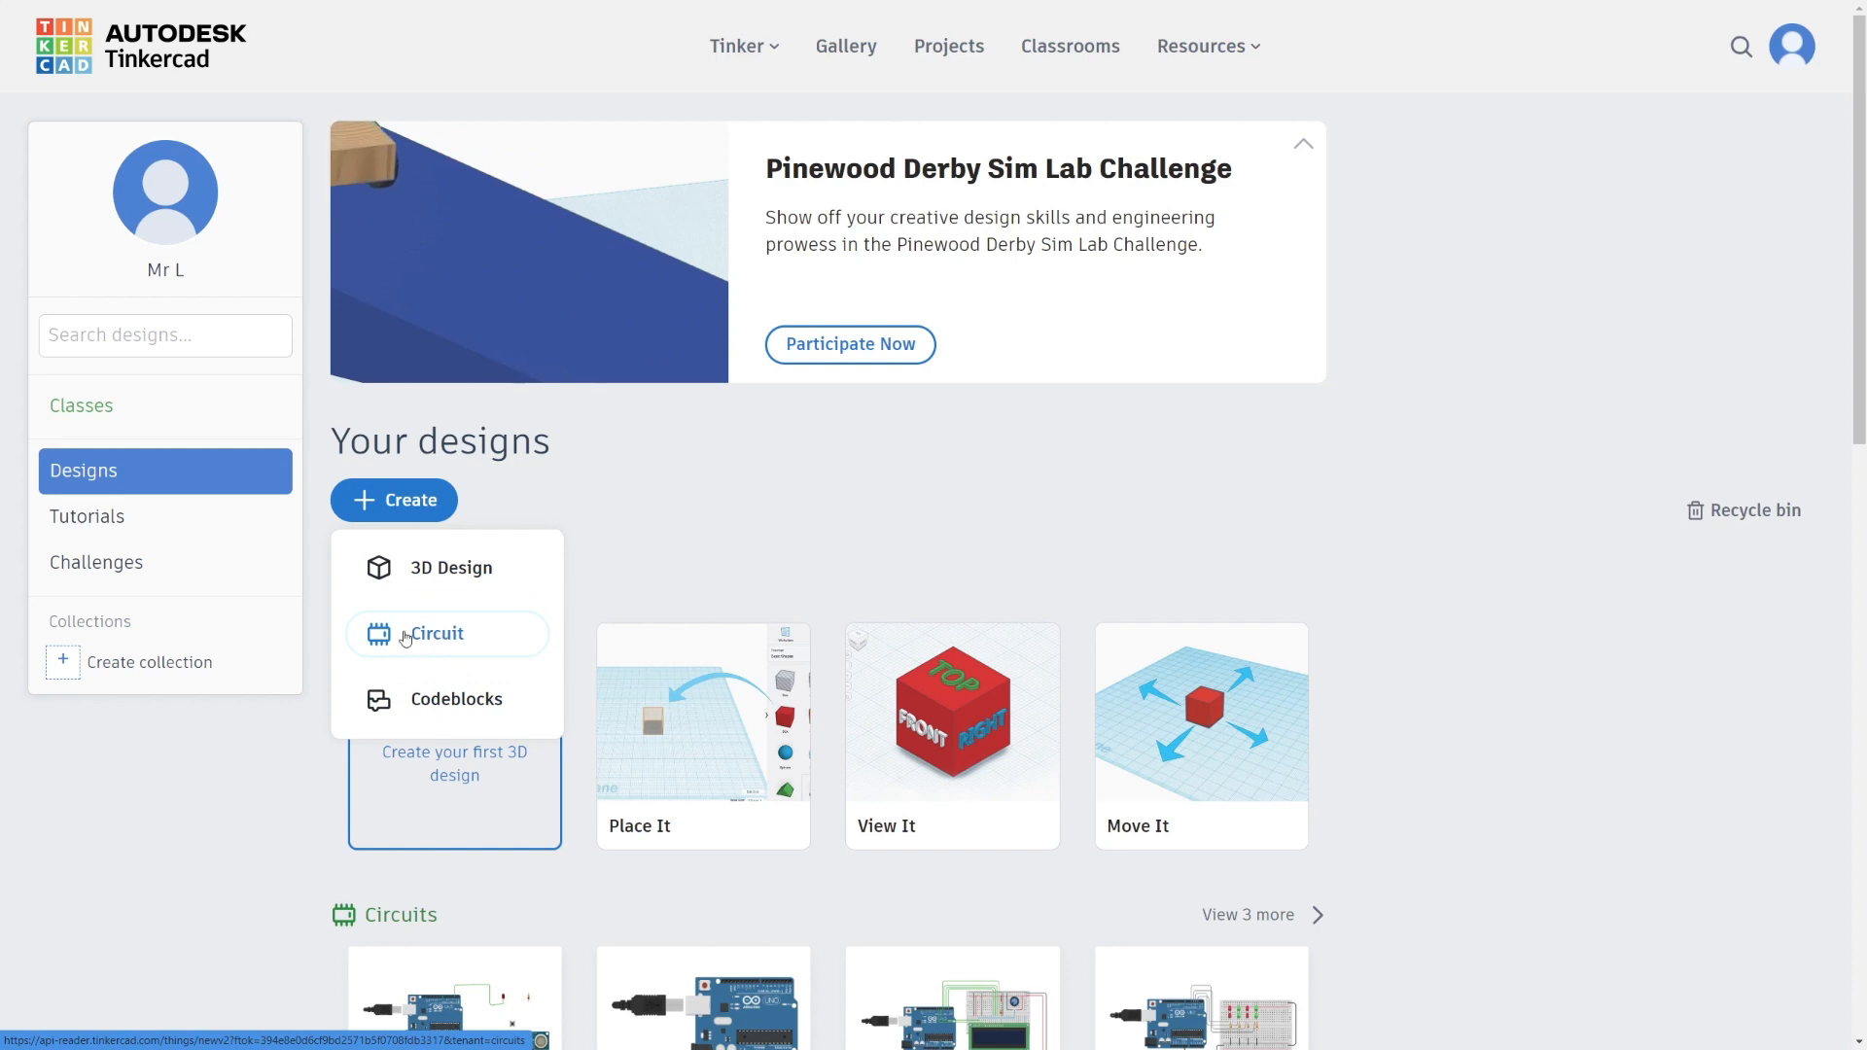
left_click(450, 637)
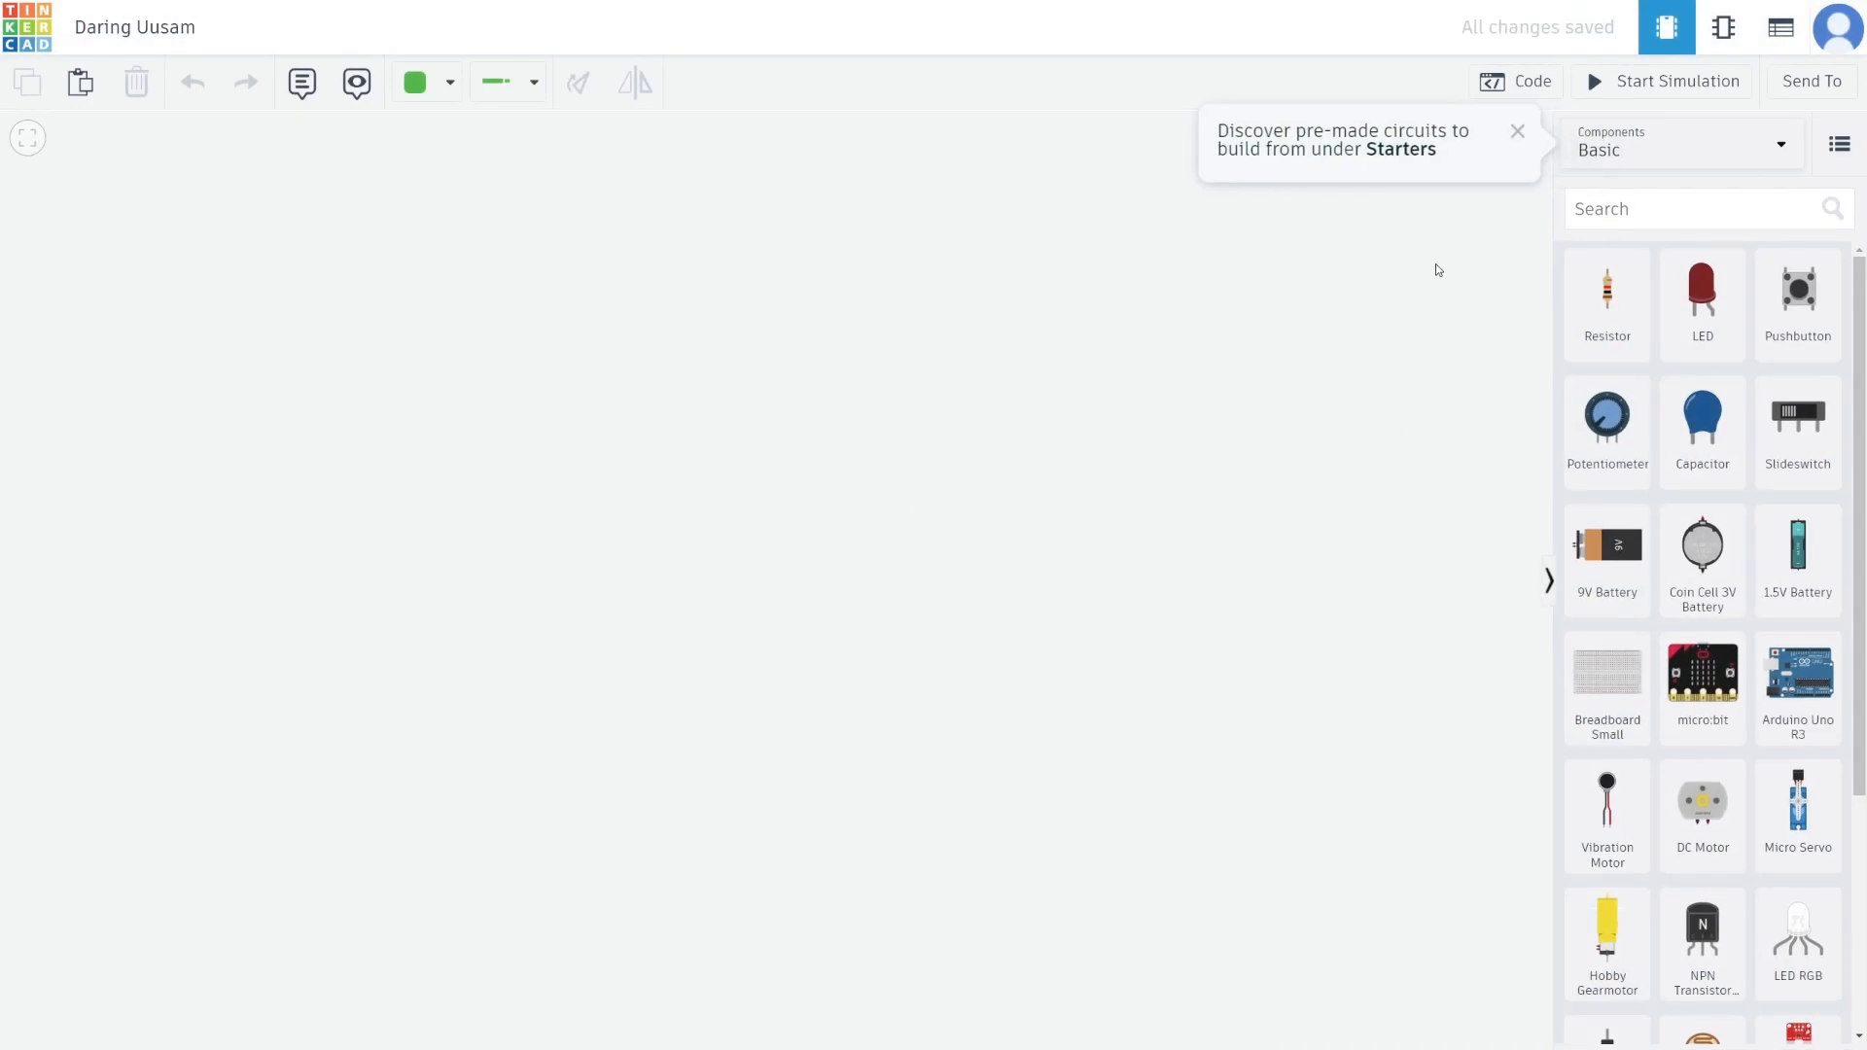
left_click(1516, 139)
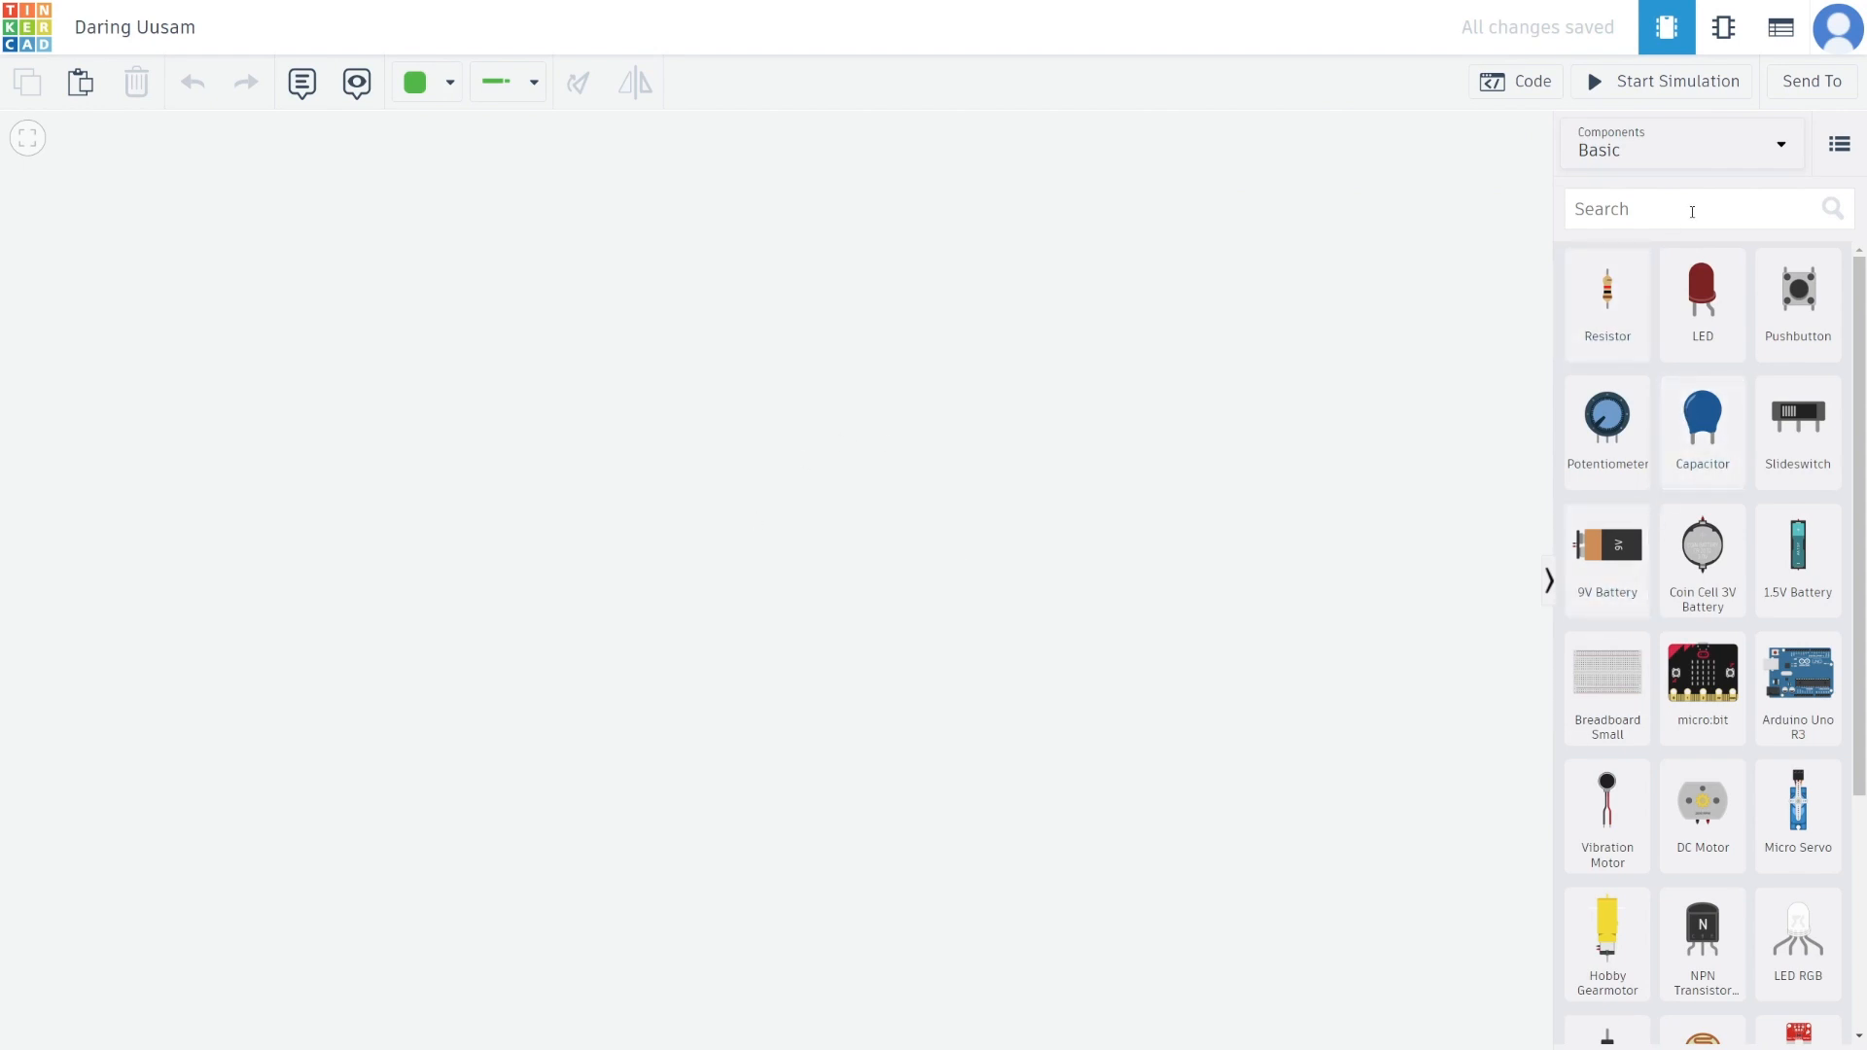
- Place an Arduino Uno R3 on the empty canvas, leaving free space to its right for other components
left_click(1692, 211)
key("ctrl+plus")
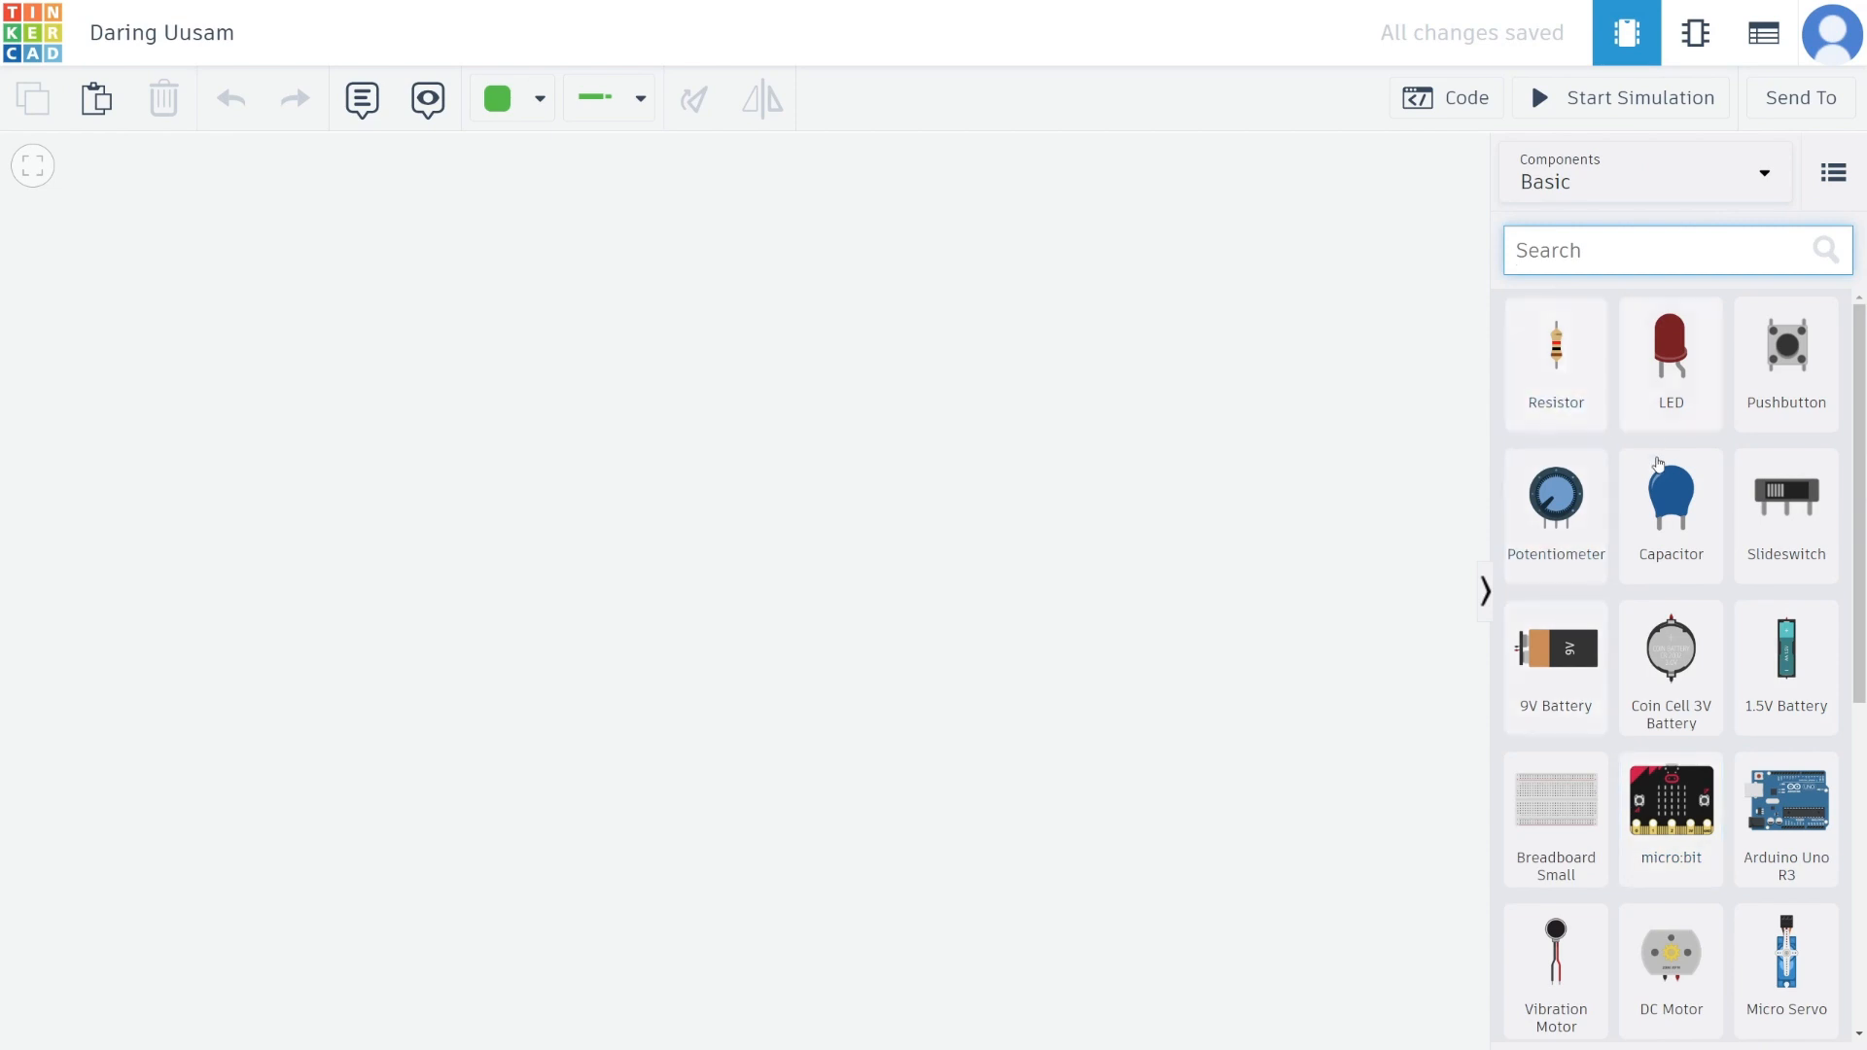
left_click_drag(1610, 503, 1158, 425)
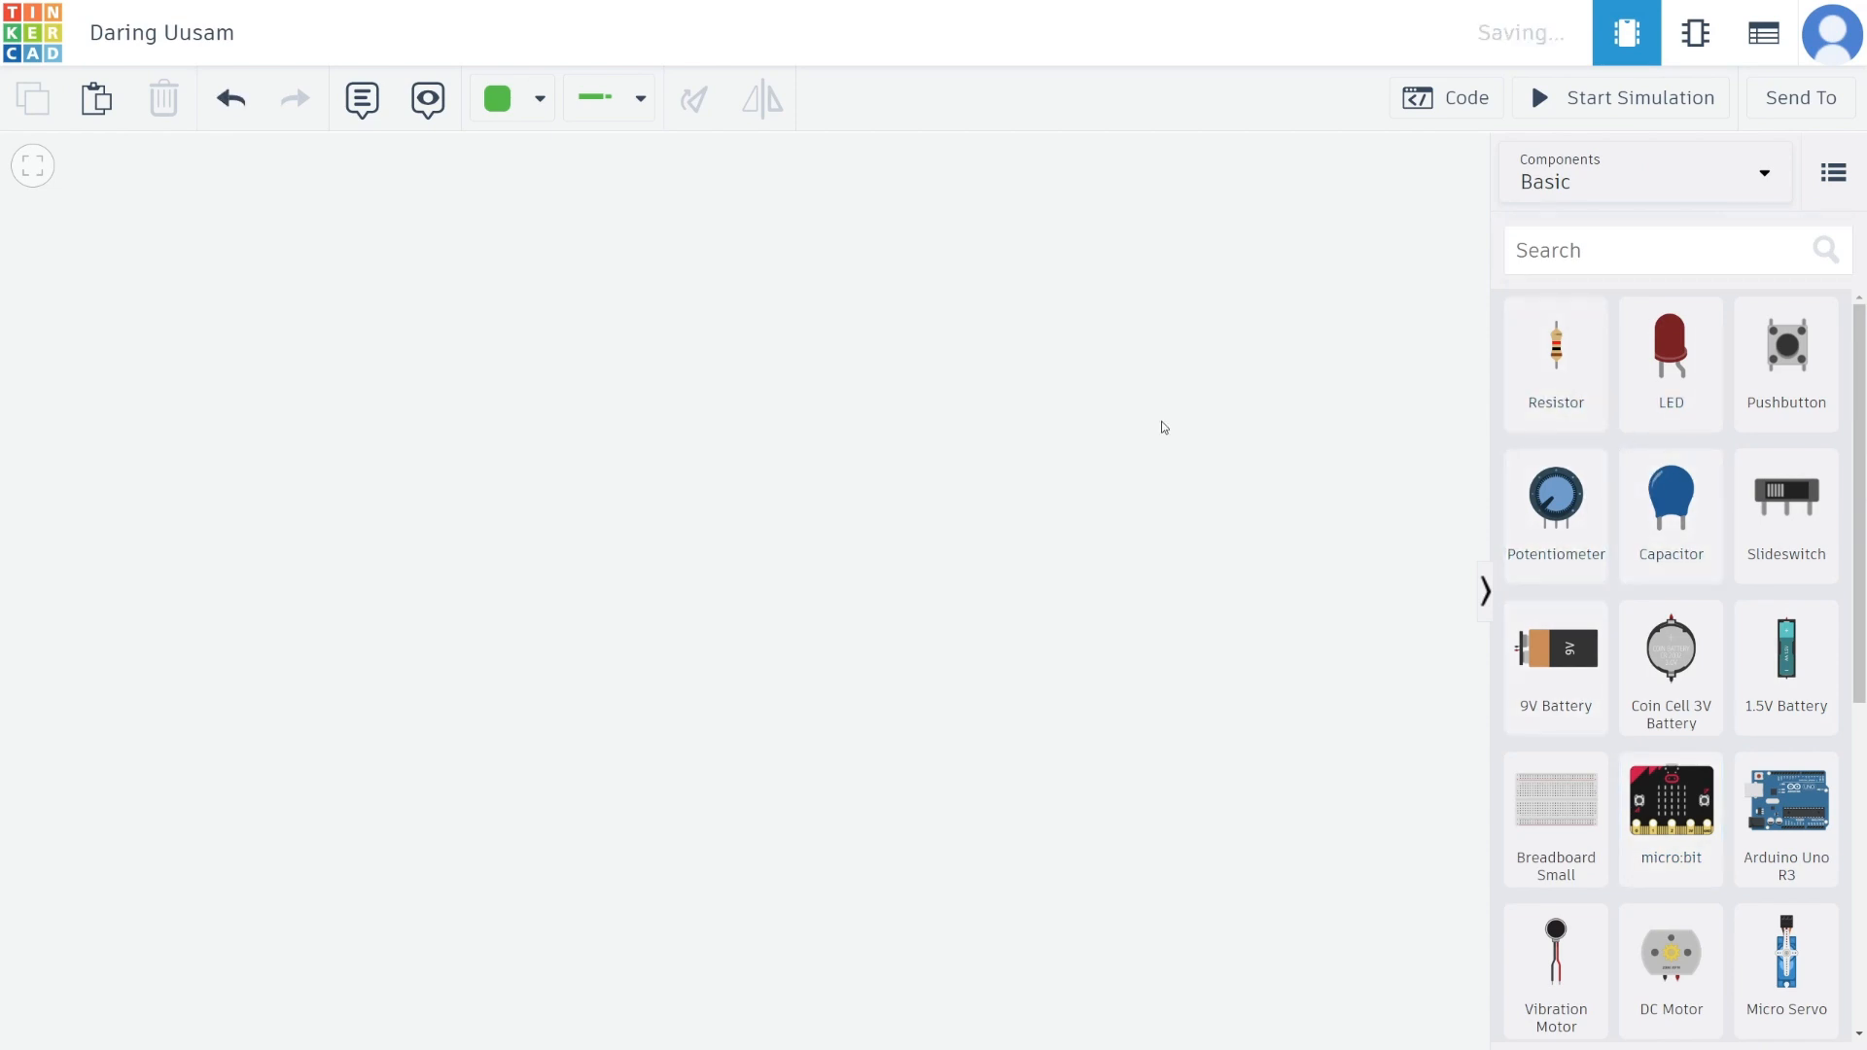
left_click_drag(1777, 797, 596, 589)
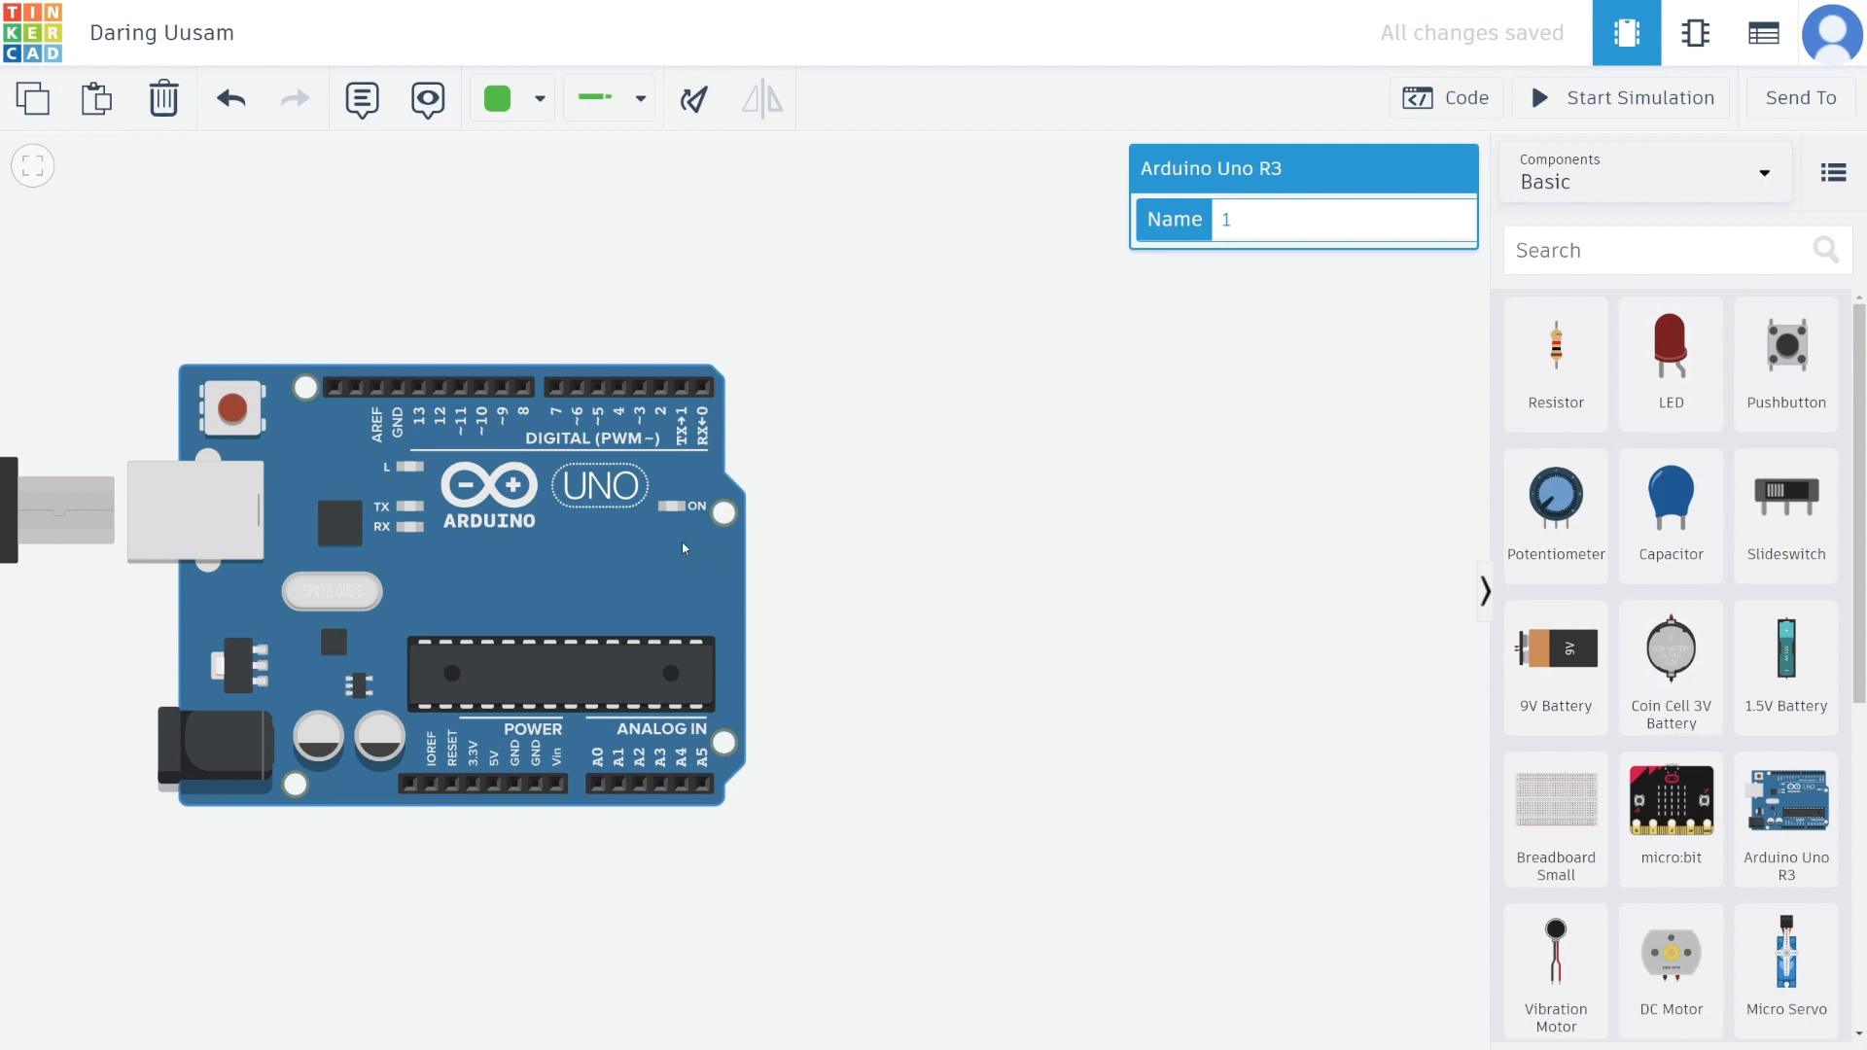
left_click_drag(683, 547, 586, 567)
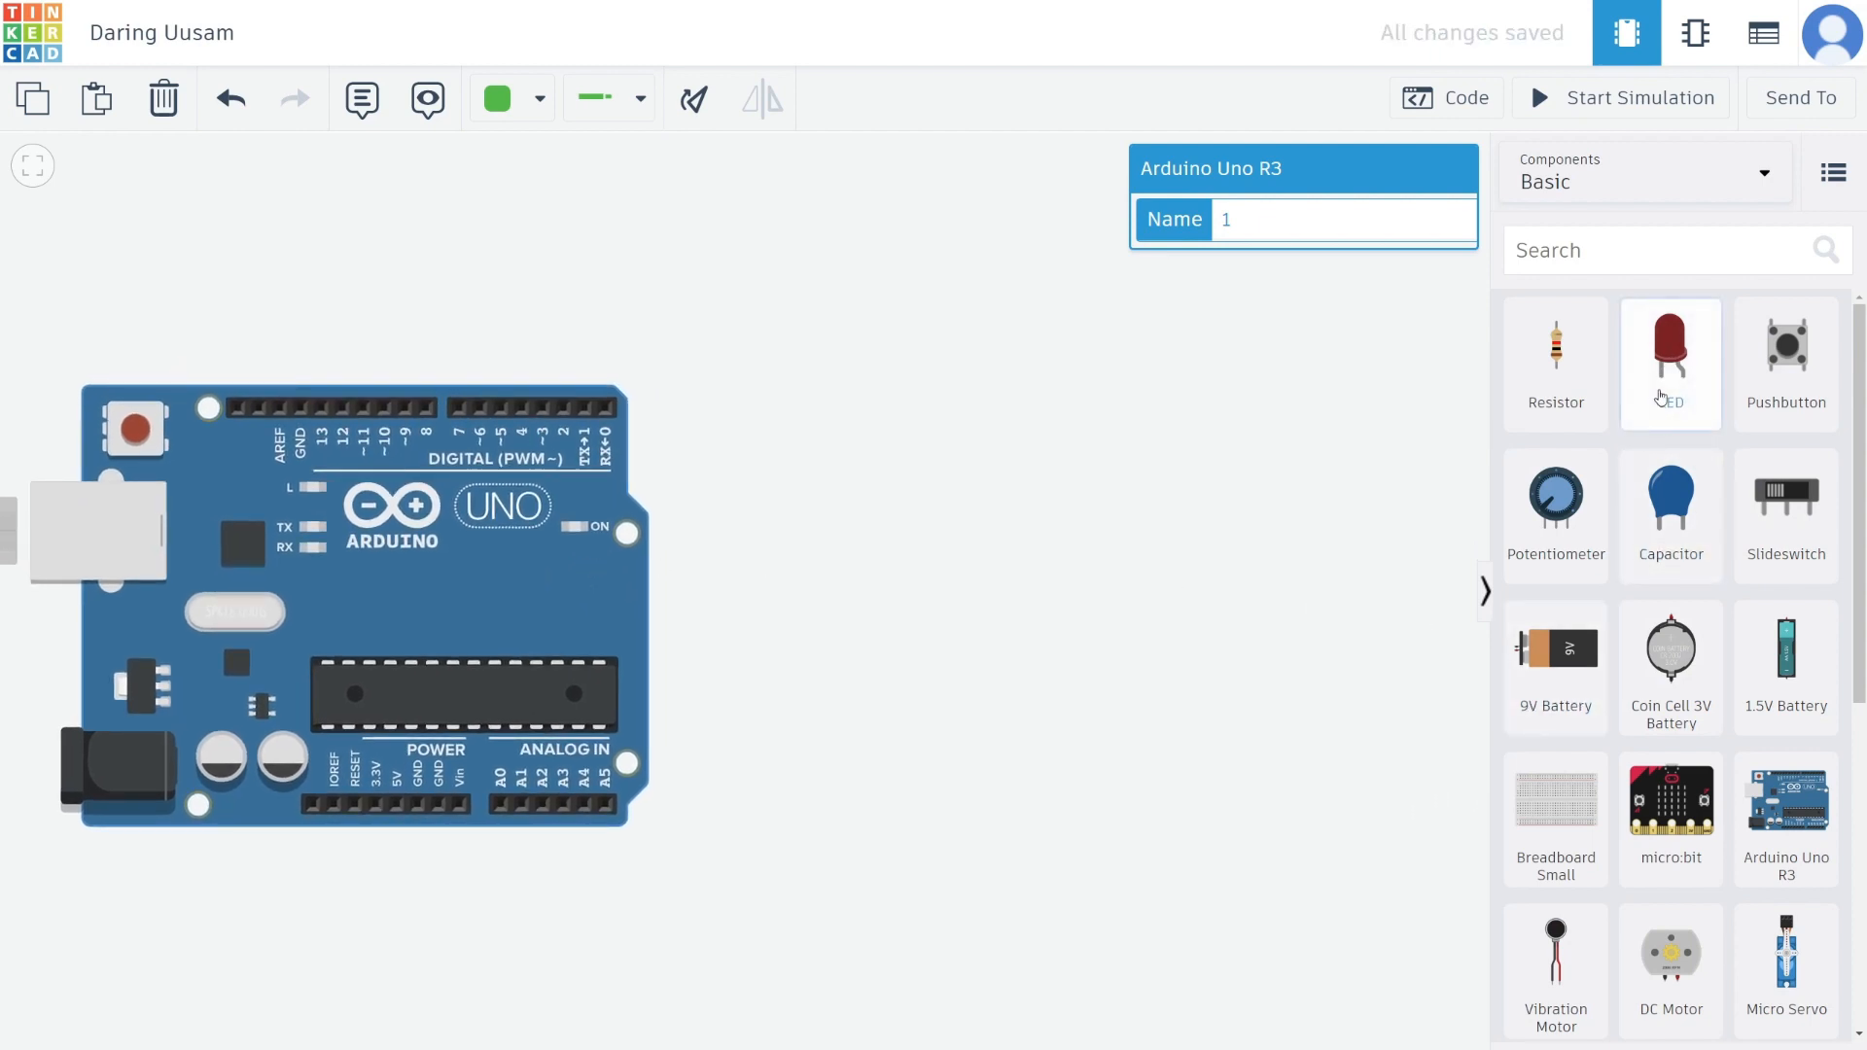
- Add a red LED, a resistor and a slideswitch to the free area right of the Arduino
left_click_drag(1671, 362, 837, 402)
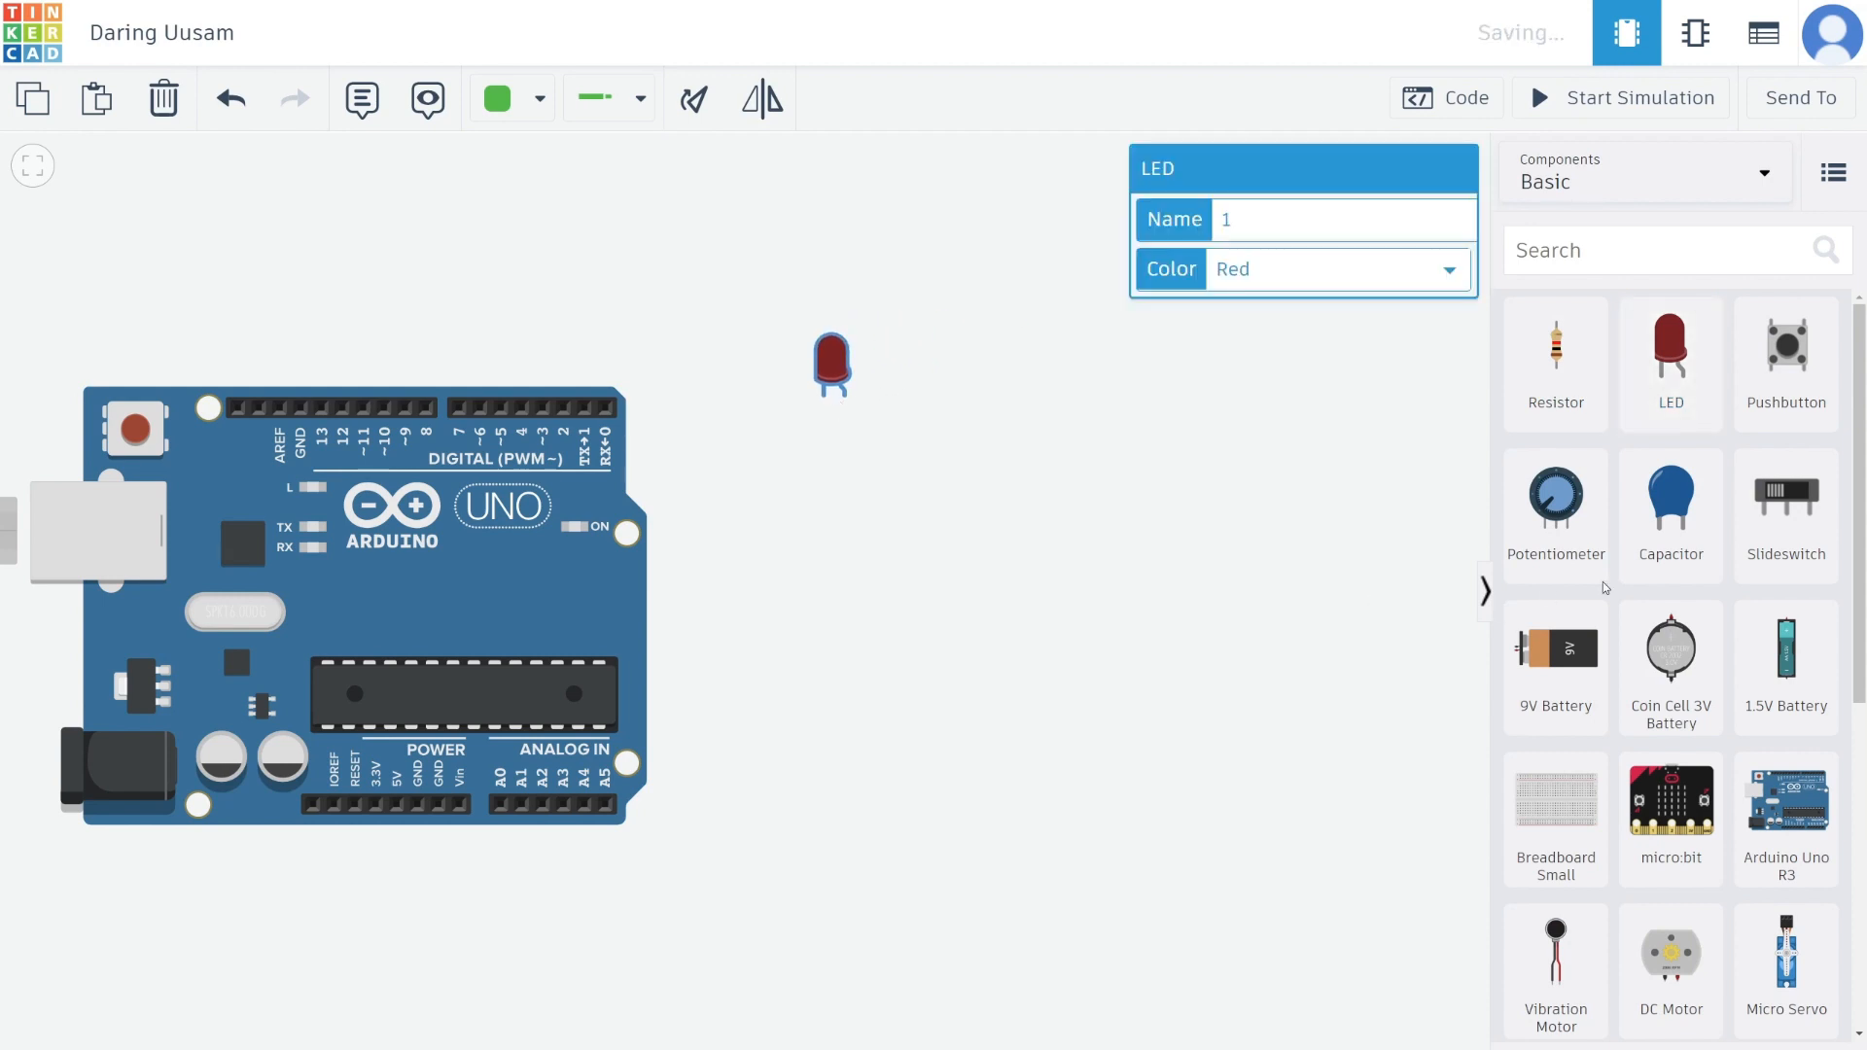
left_click_drag(1554, 362, 1100, 487)
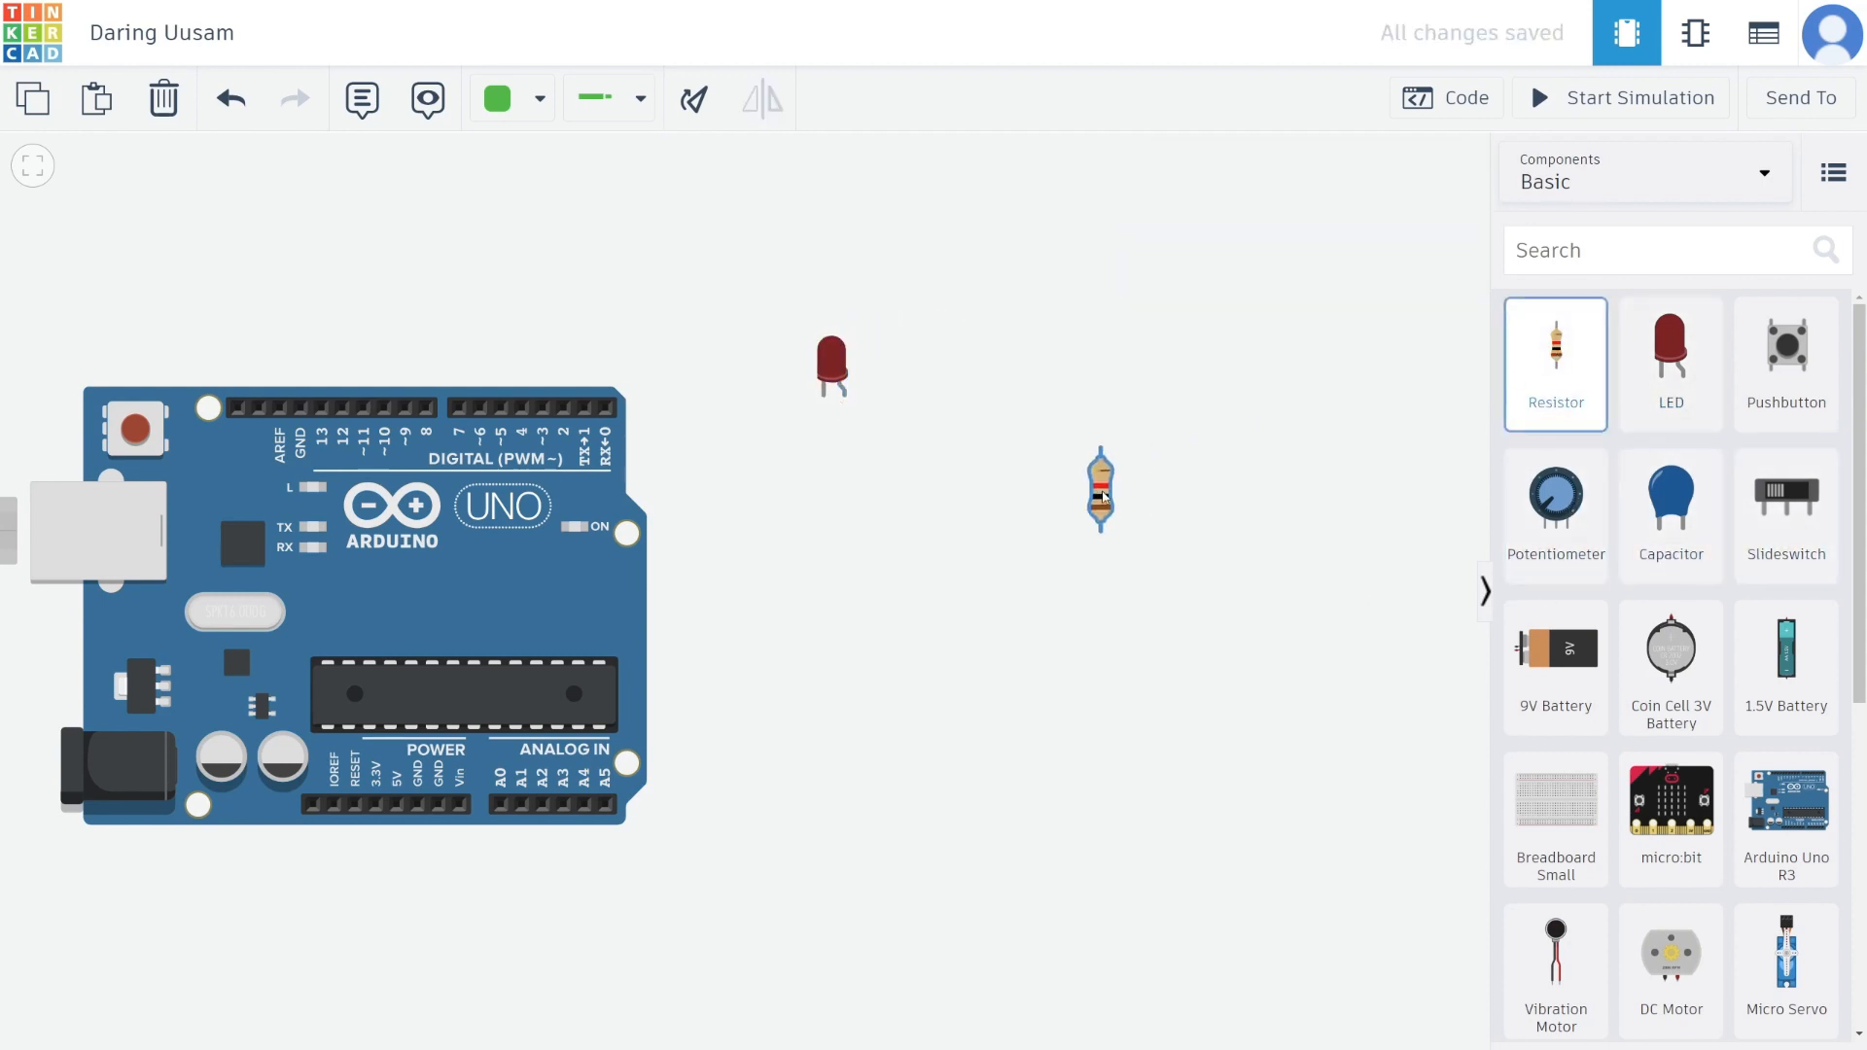
left_click_drag(1788, 503, 1017, 728)
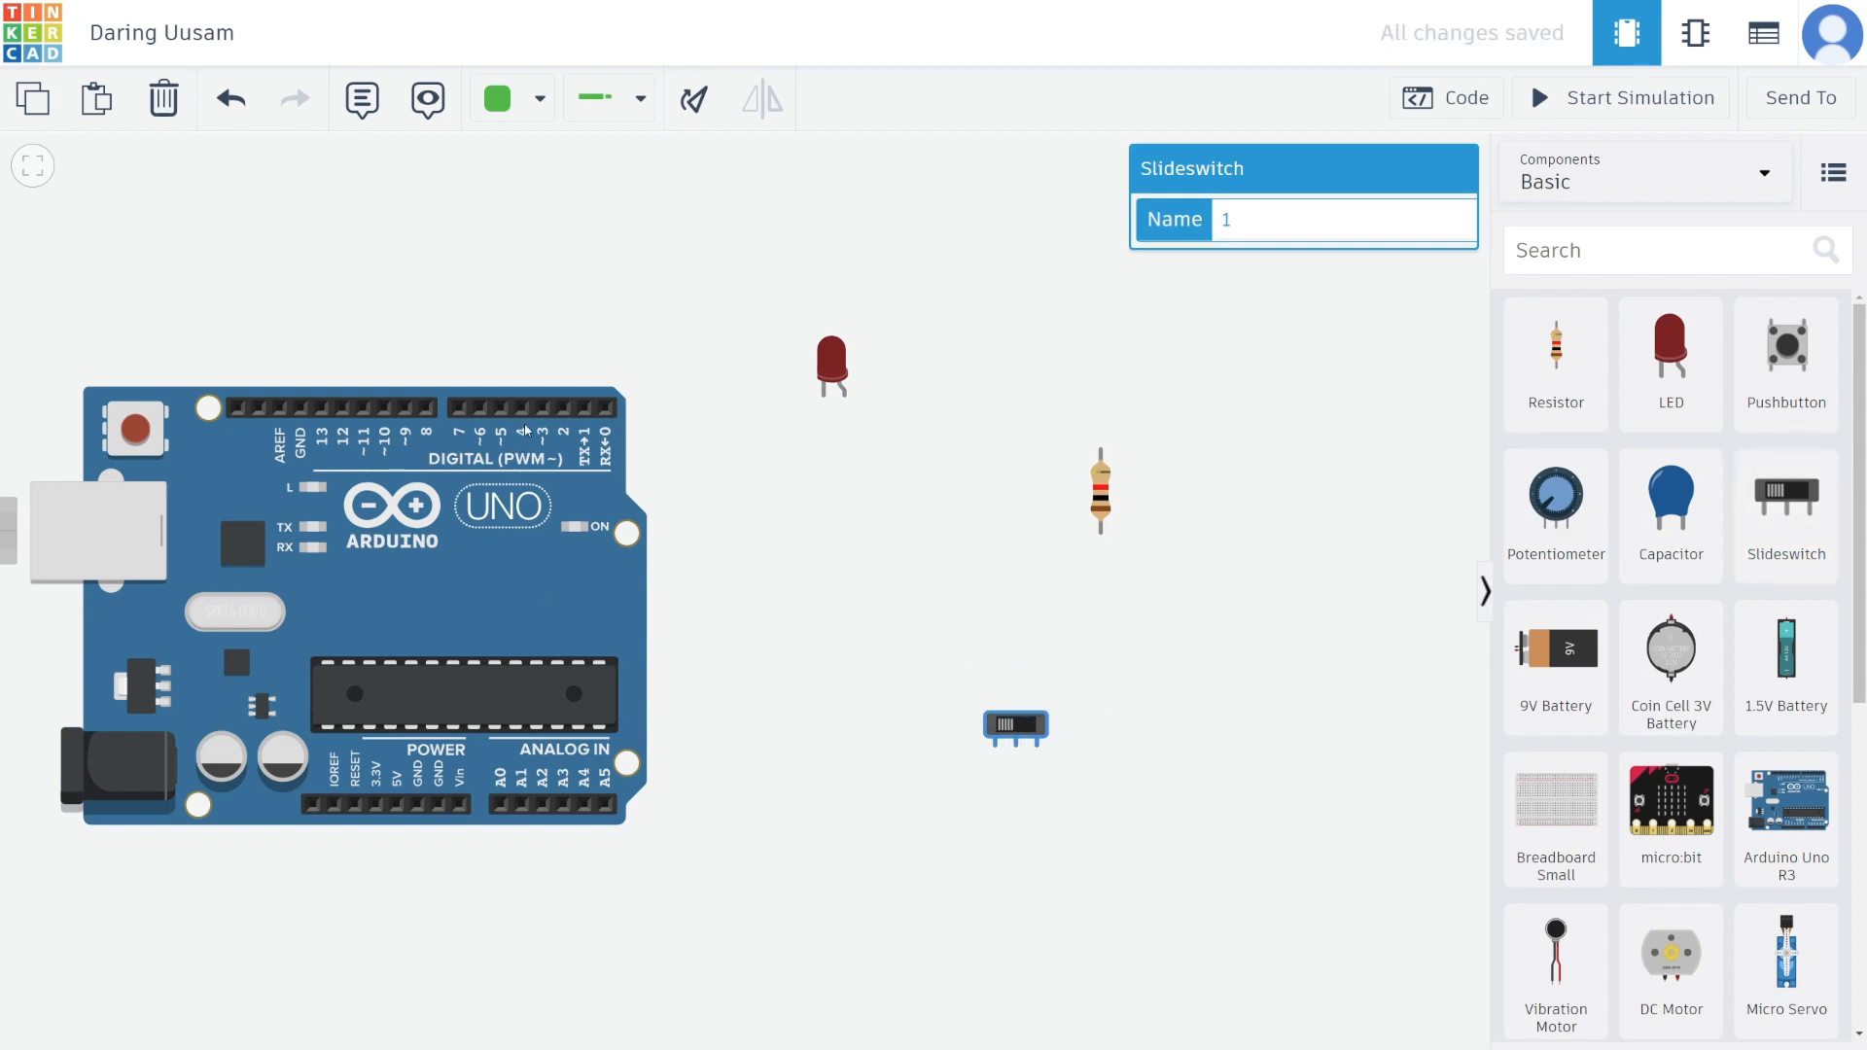
- Wire Arduino digital pin 2 to the LED's cathode with right-angled bends, aligning the last bend under the cathode
left_click(565, 410)
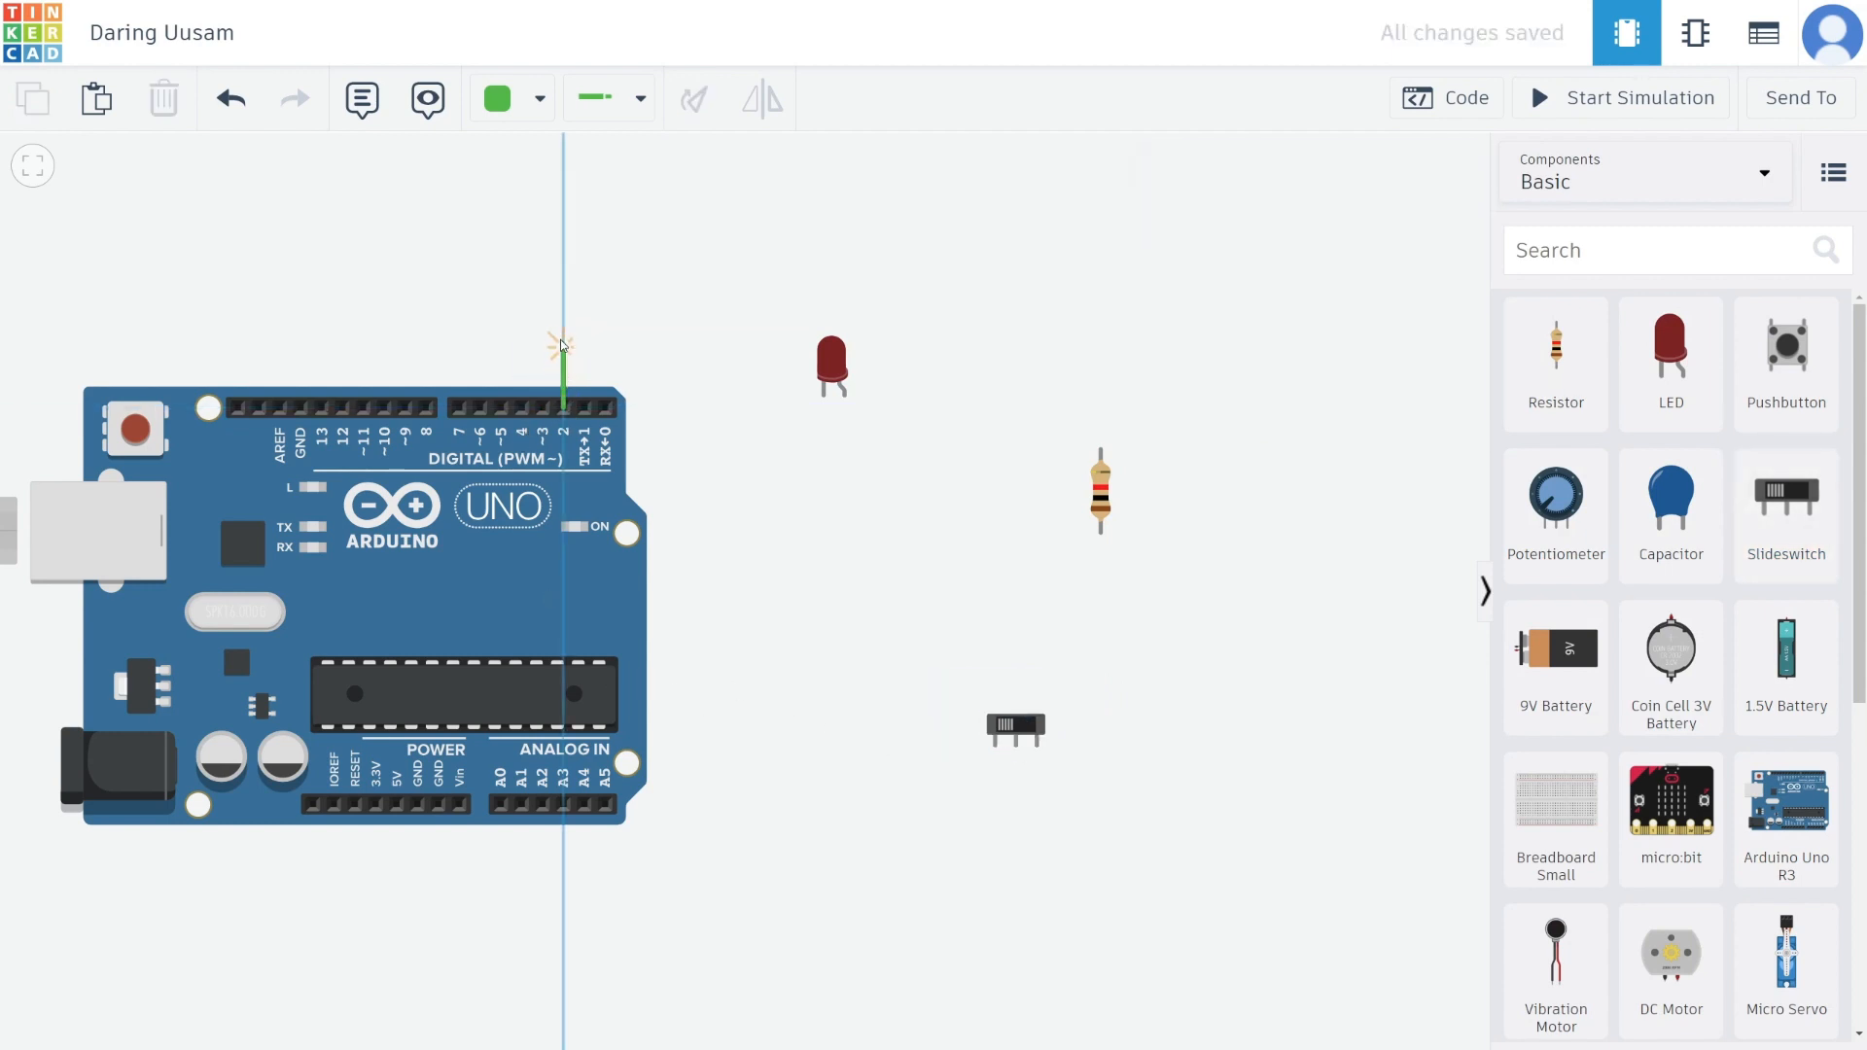
left_click(564, 336)
left_click(734, 337)
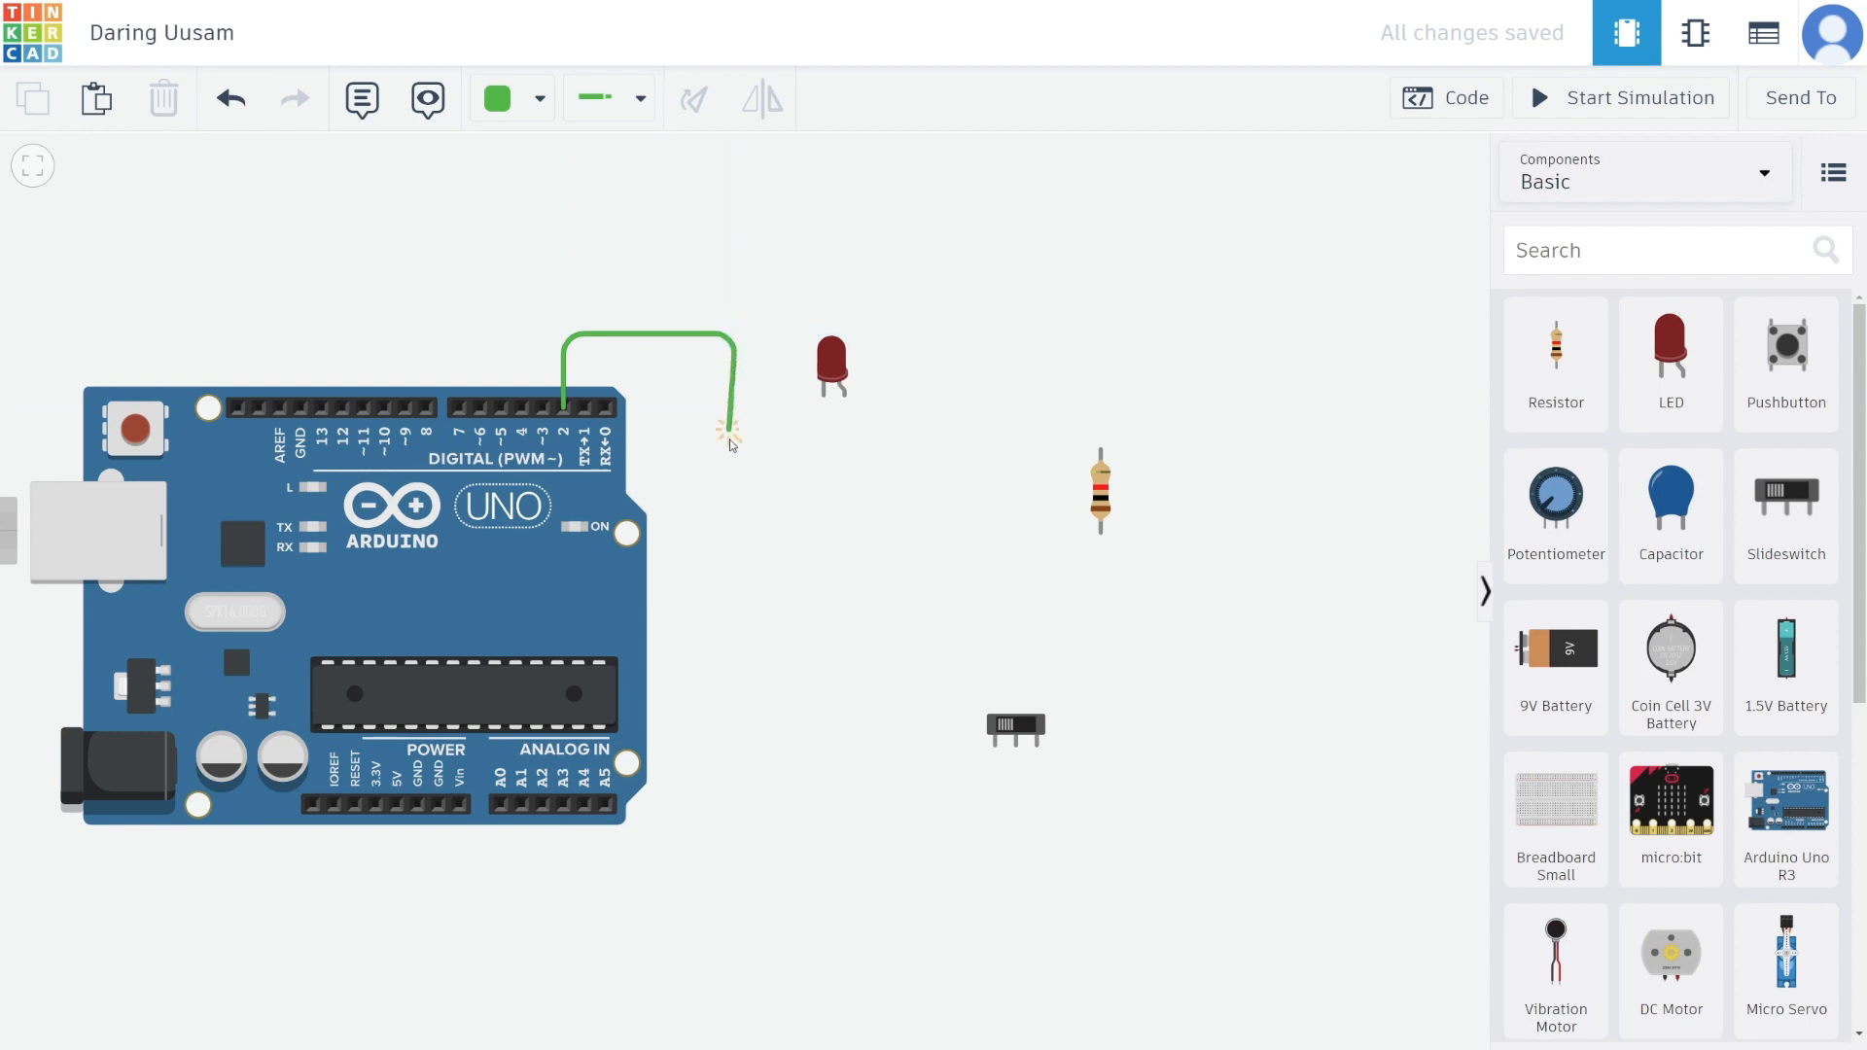
left_click(735, 448)
left_click(827, 450)
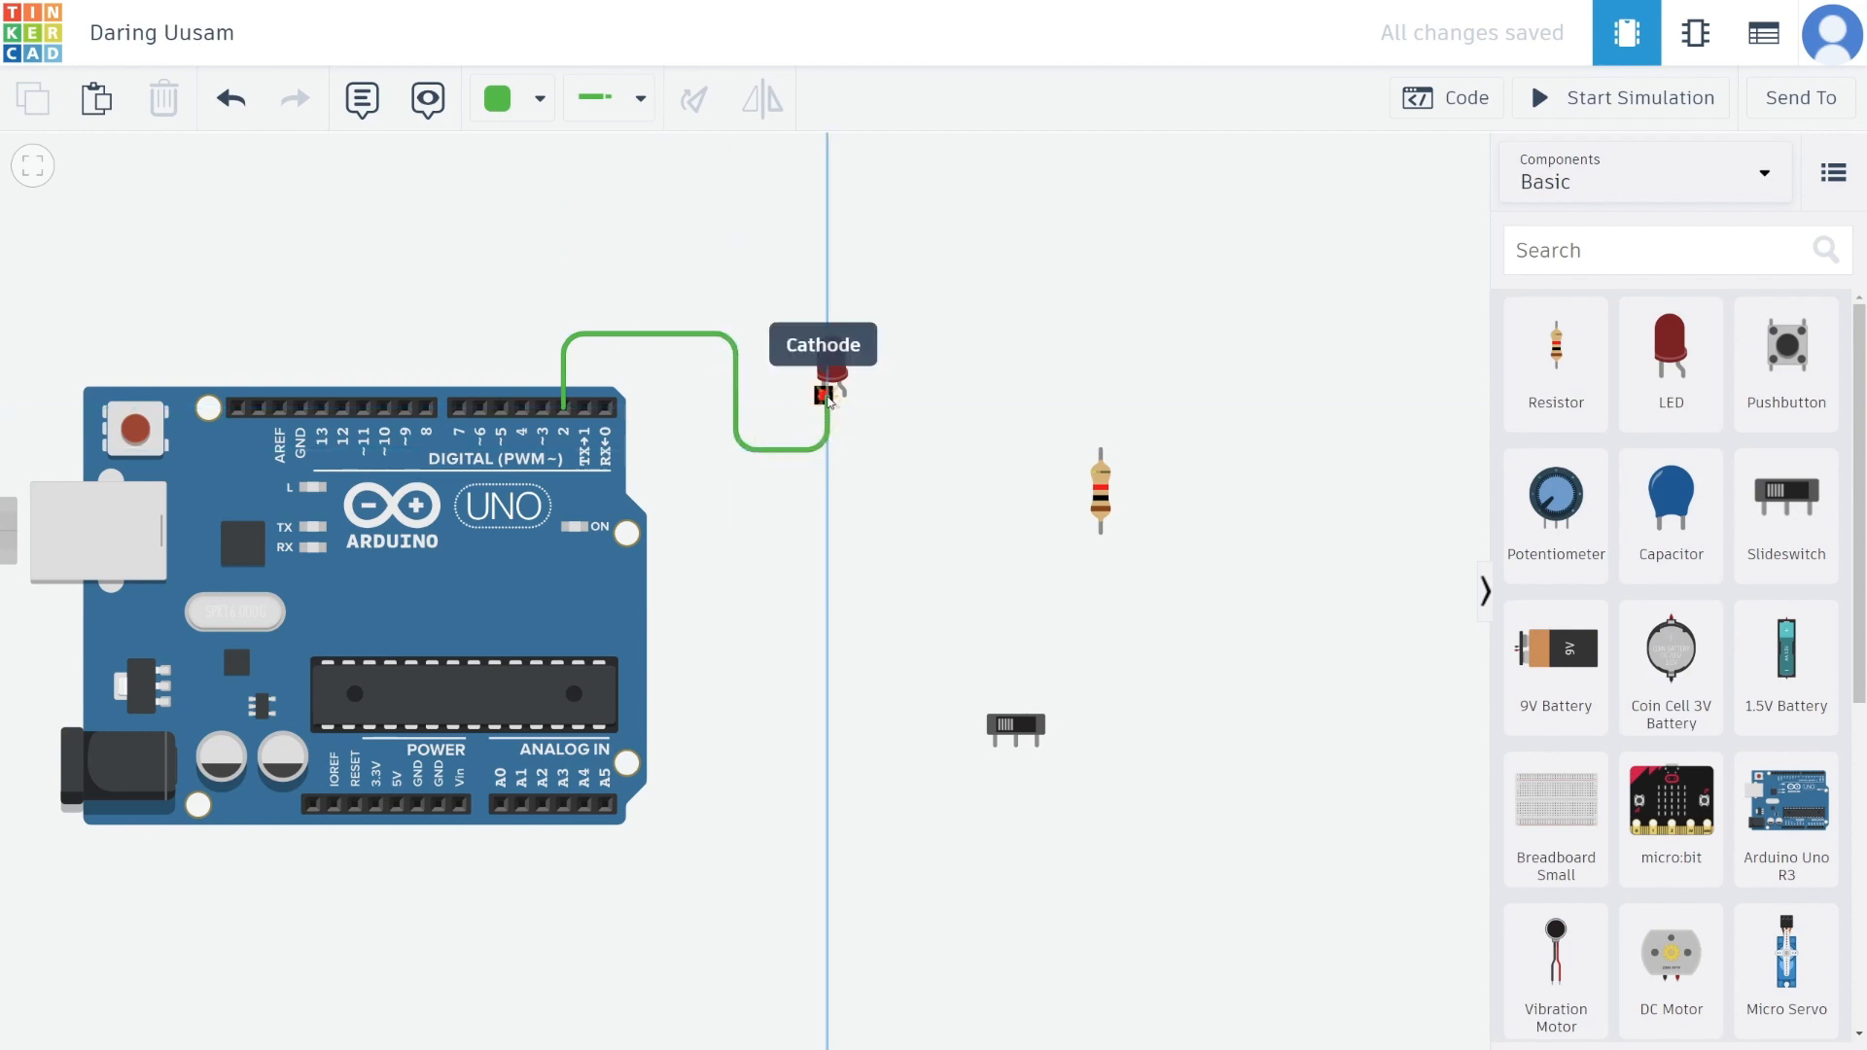
left_click(825, 394)
left_click_drag(828, 449, 823, 449)
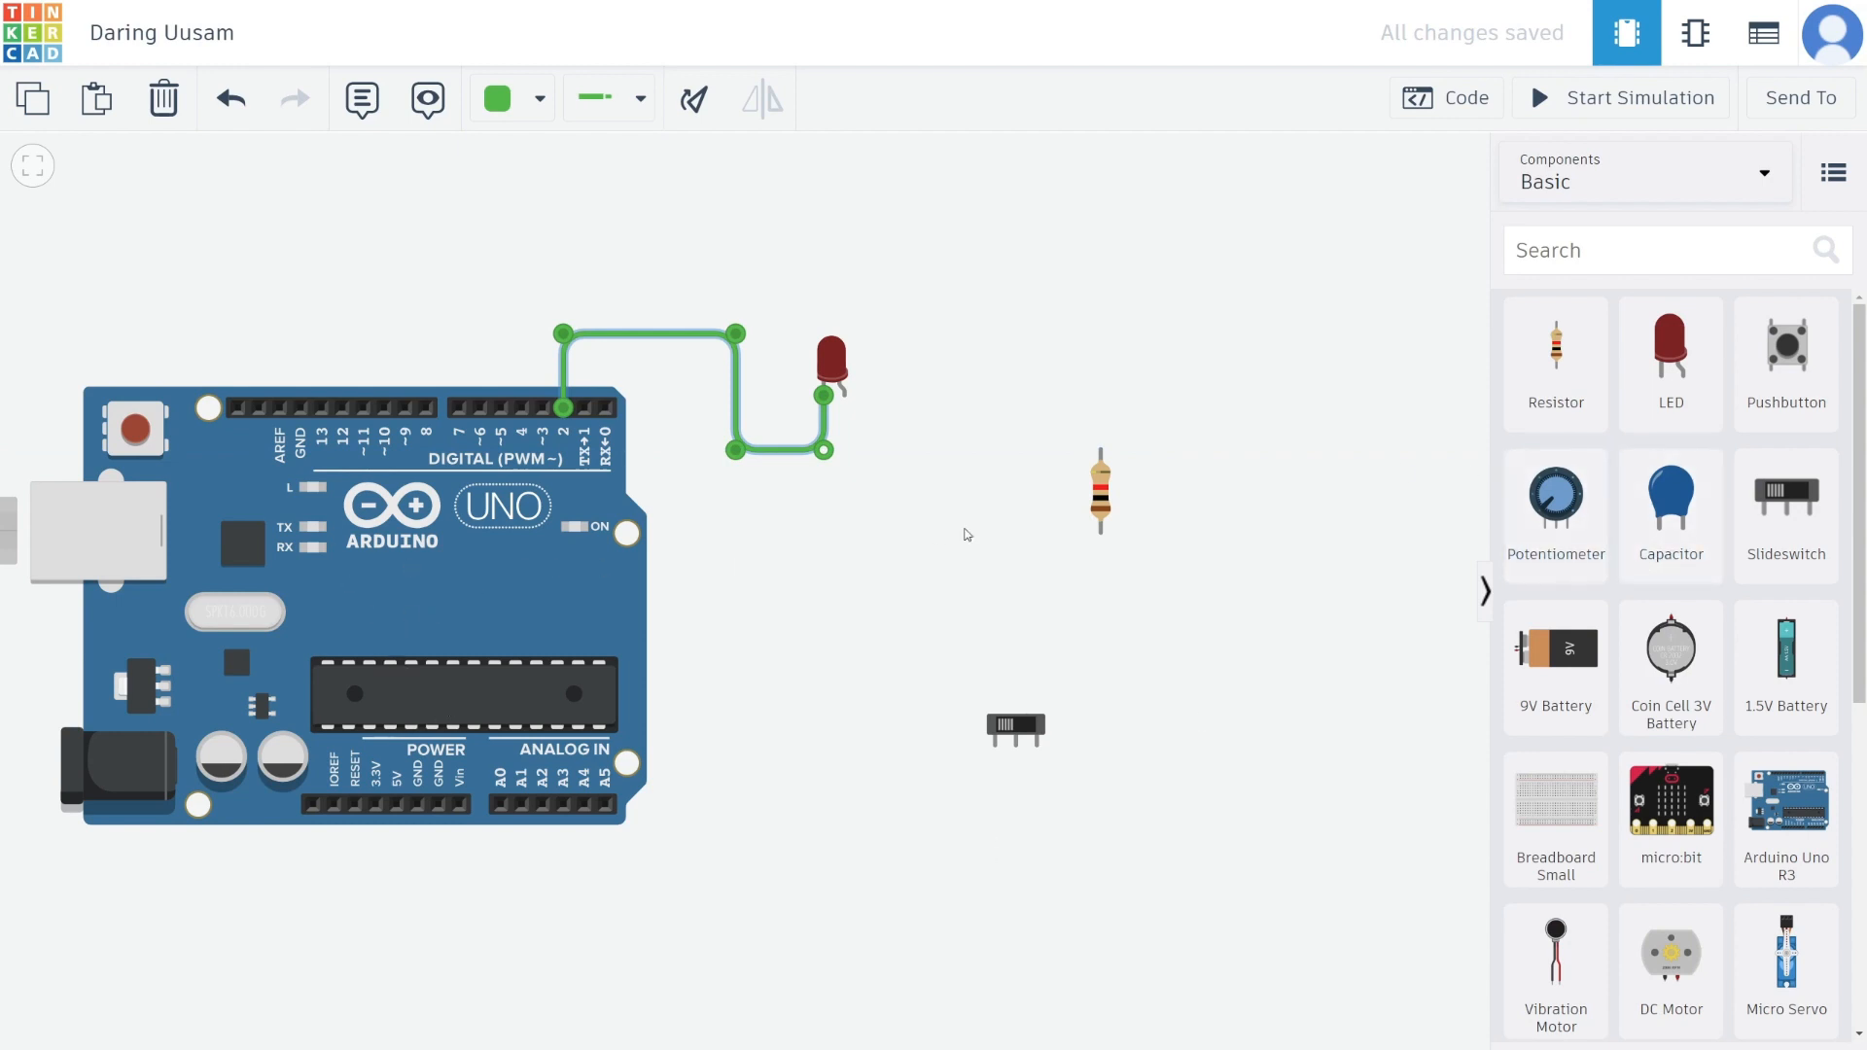
- Show the Arduino's code and switch the editor from Blocks to Text mode, accepting the loss of the blocks
left_click(1459, 98)
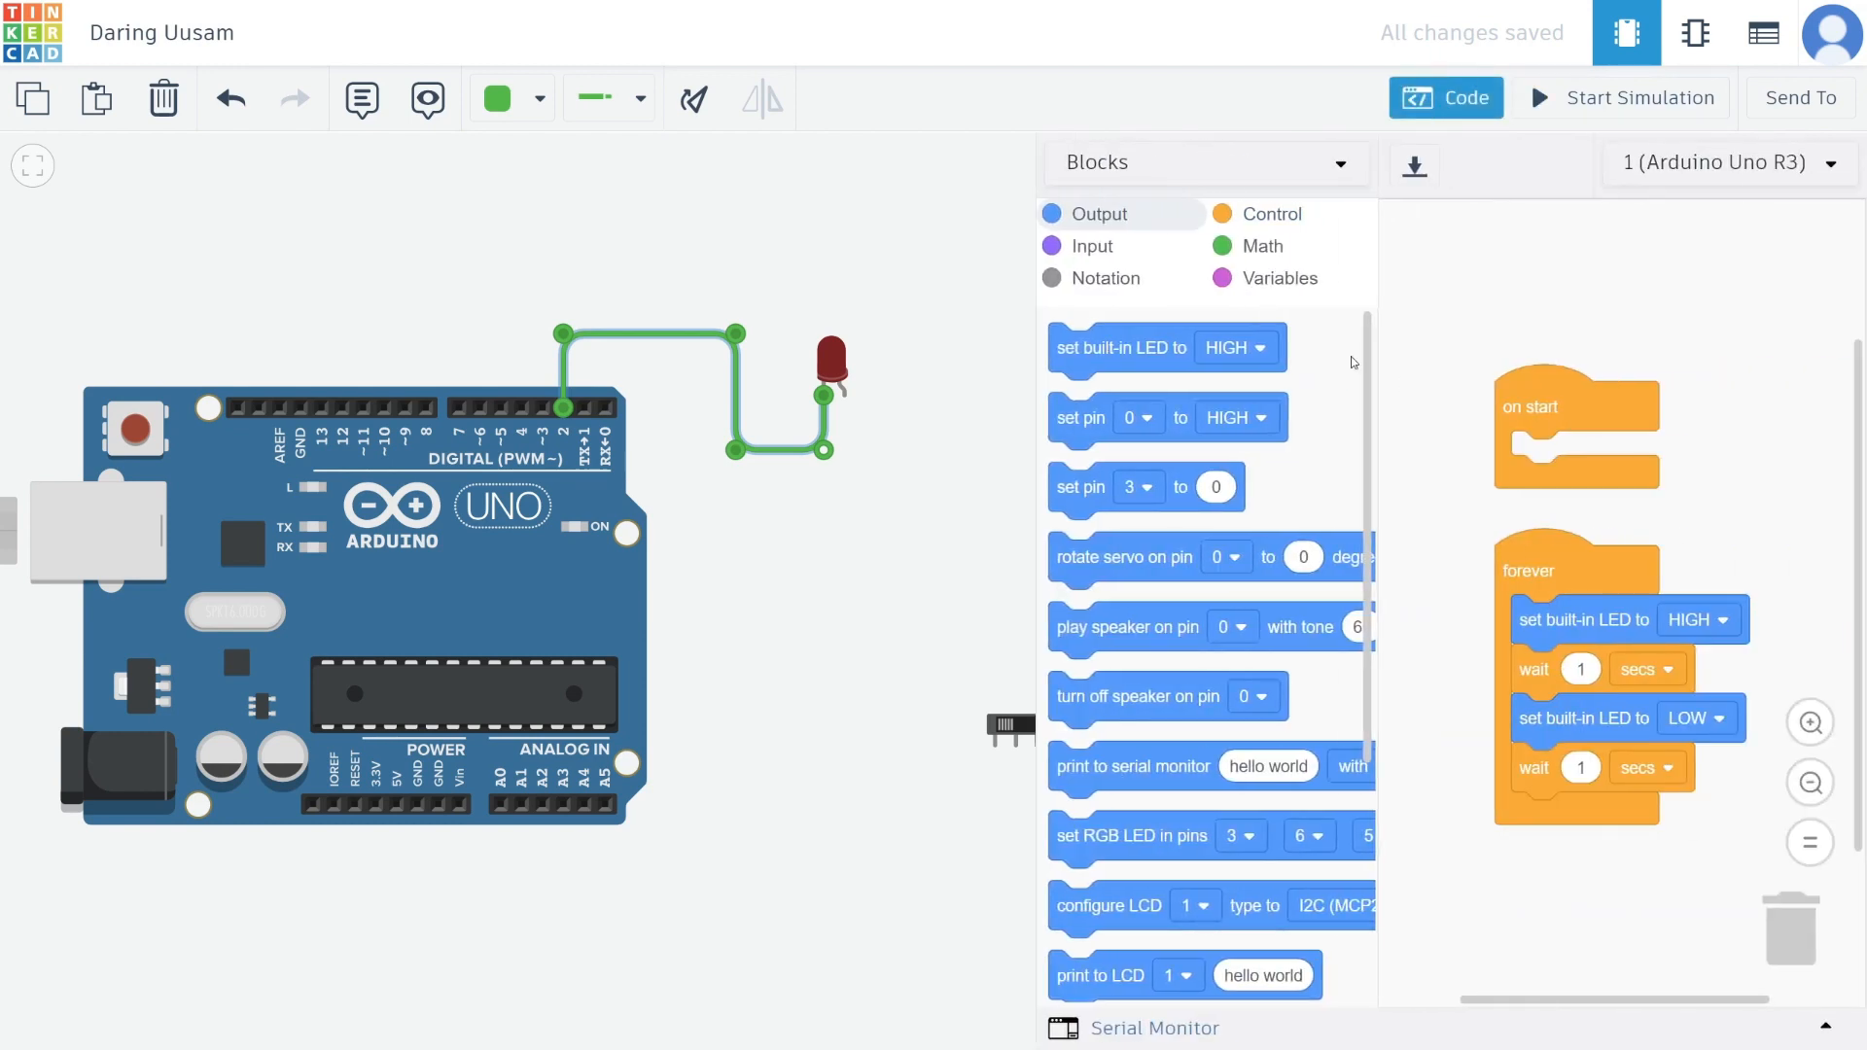
left_click(1283, 165)
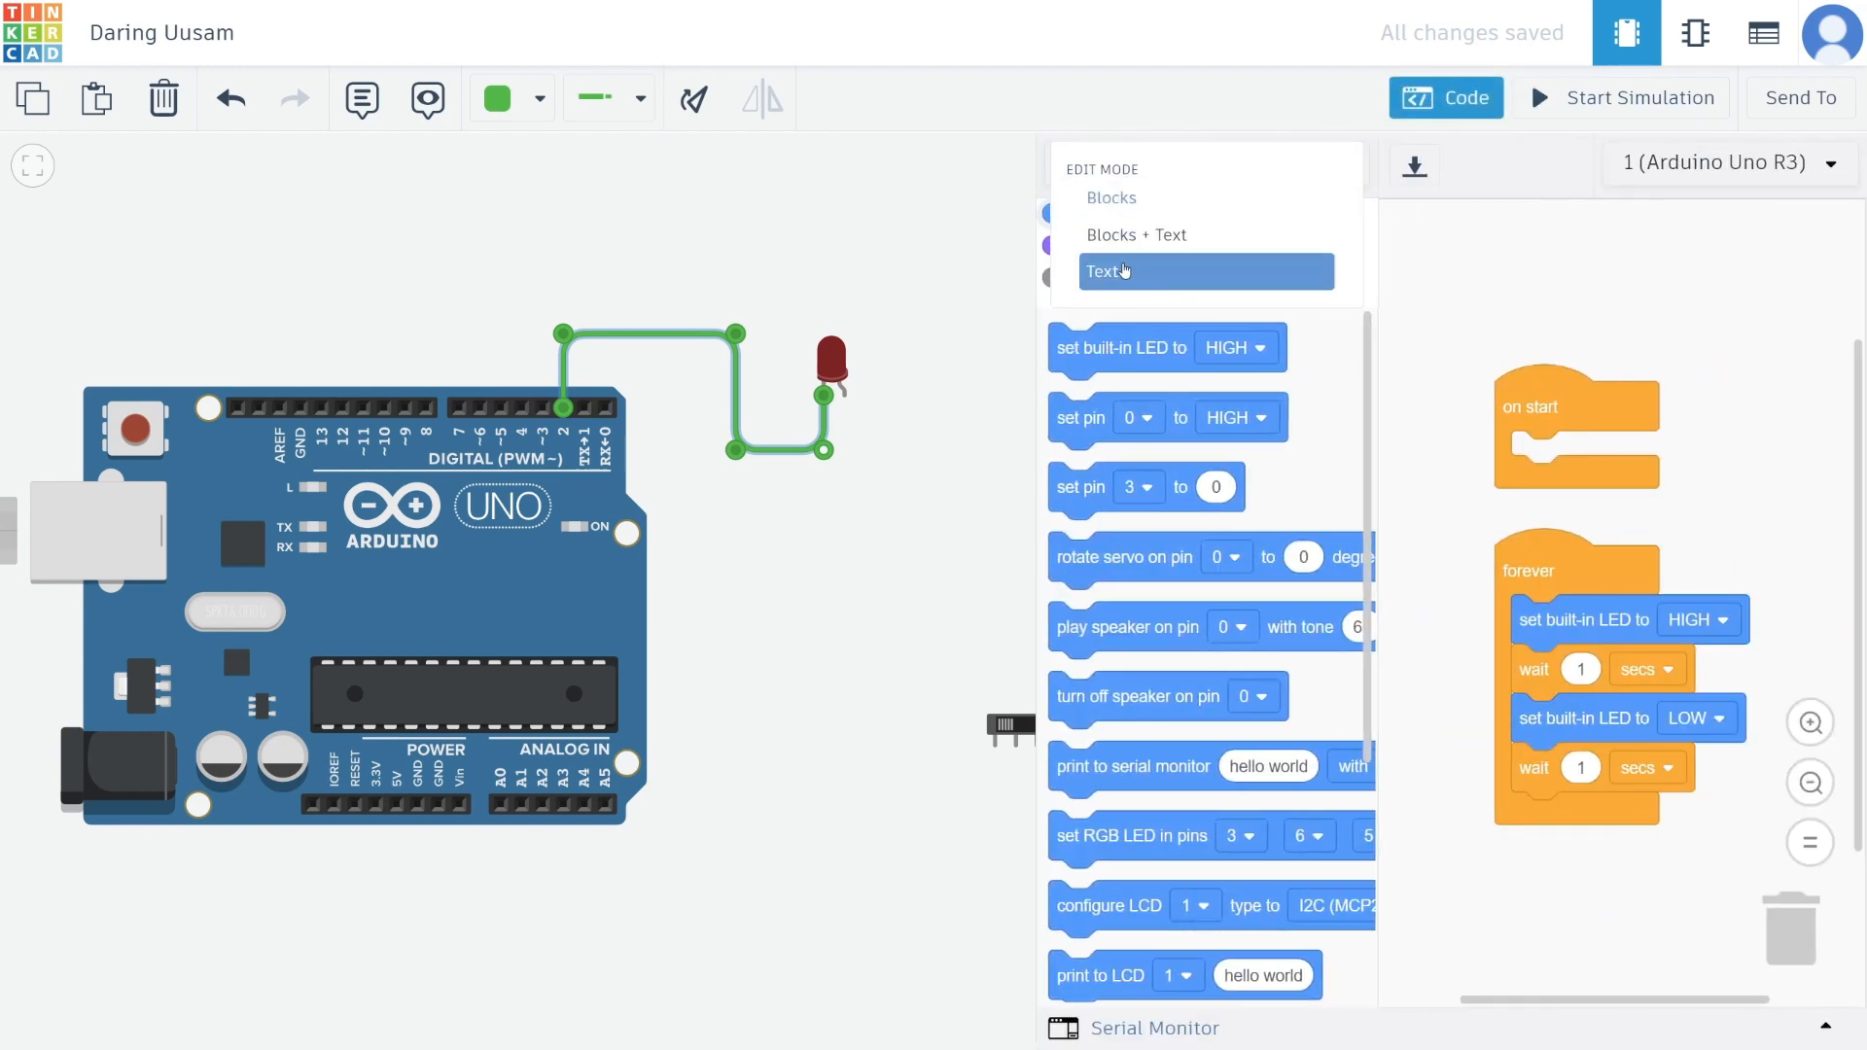
left_click(1123, 271)
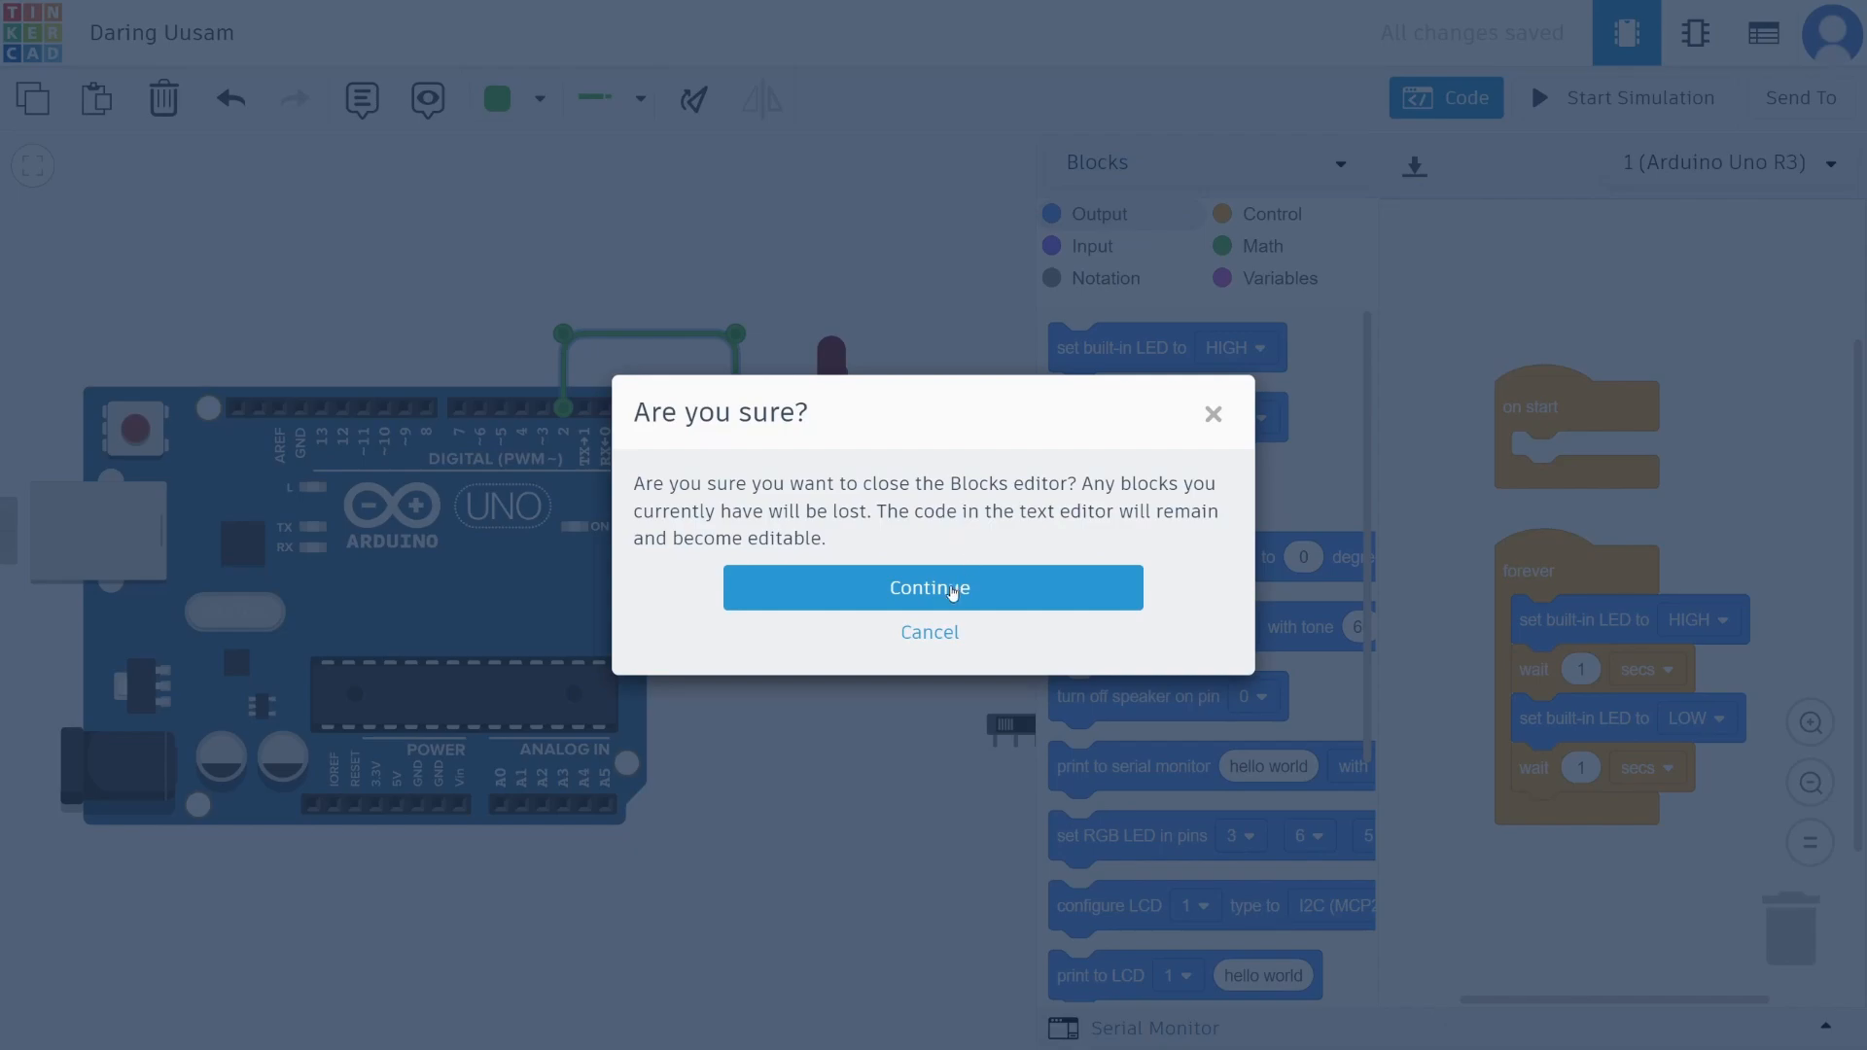
left_click(953, 592)
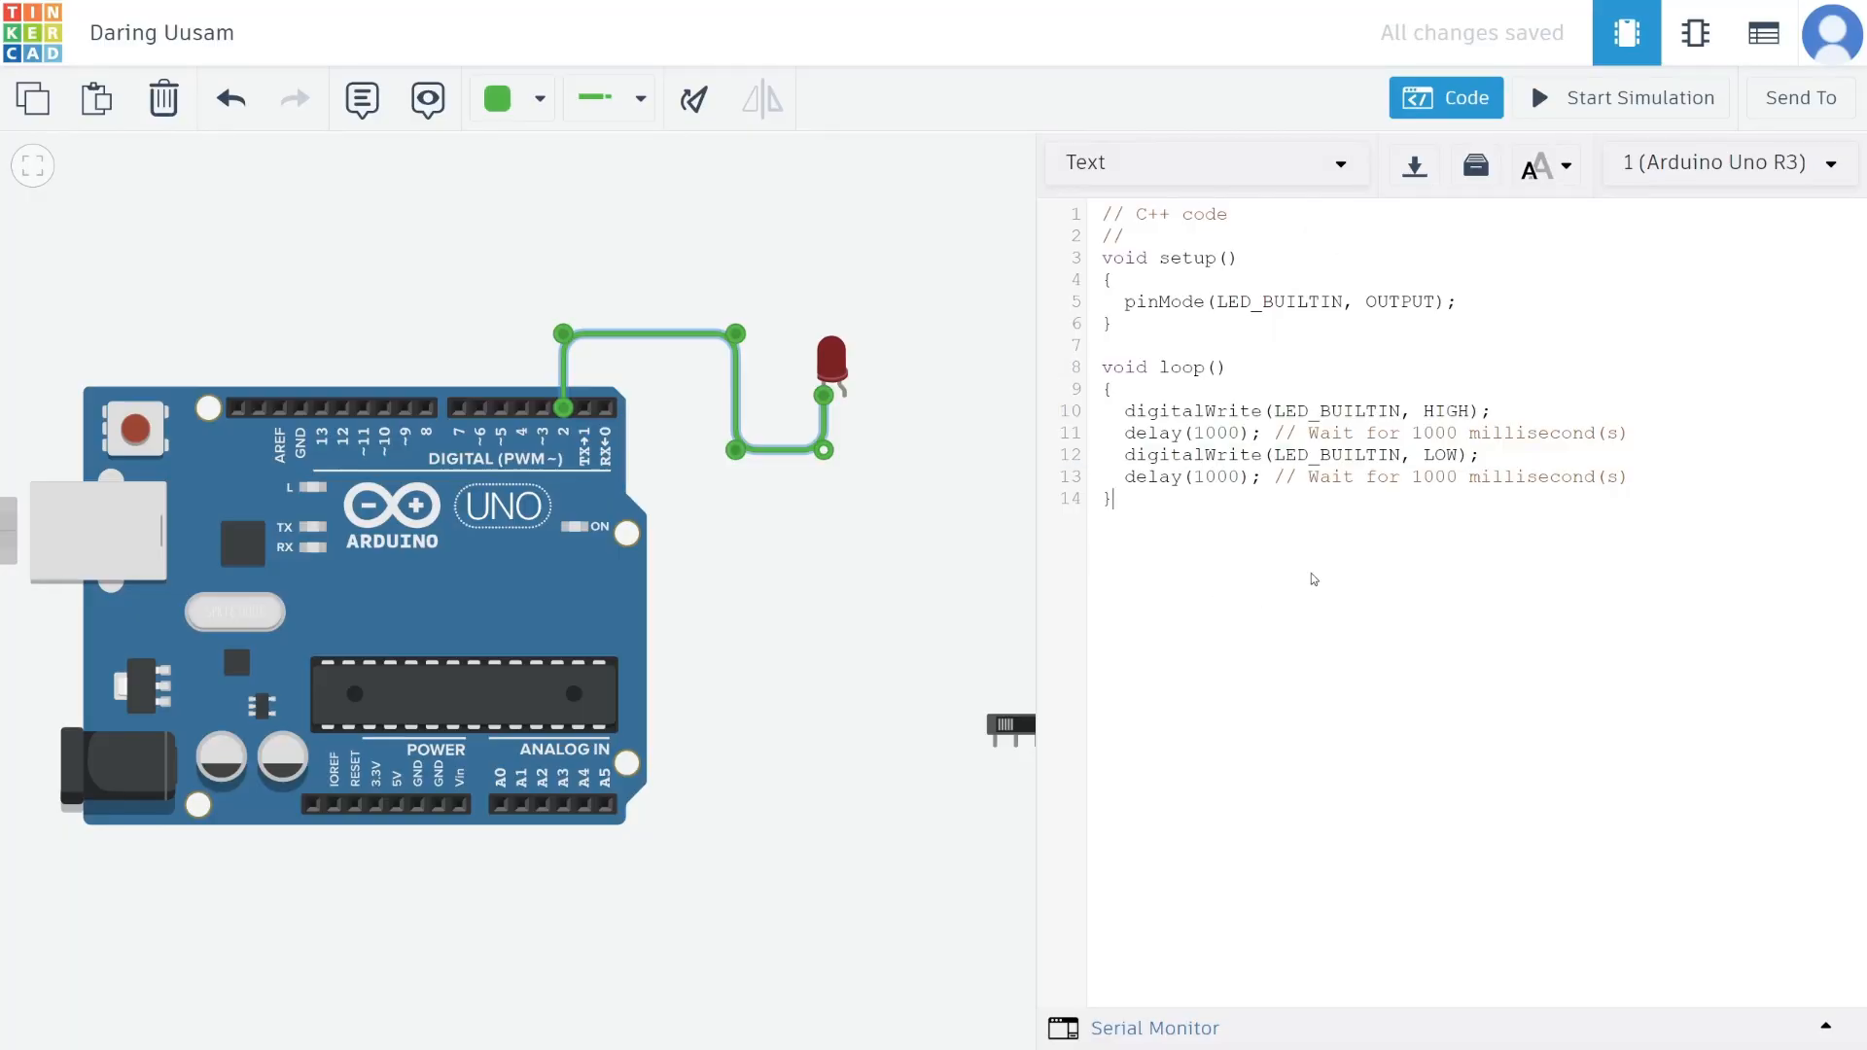
key("ctrl+plus")
key("ctrl+plus")
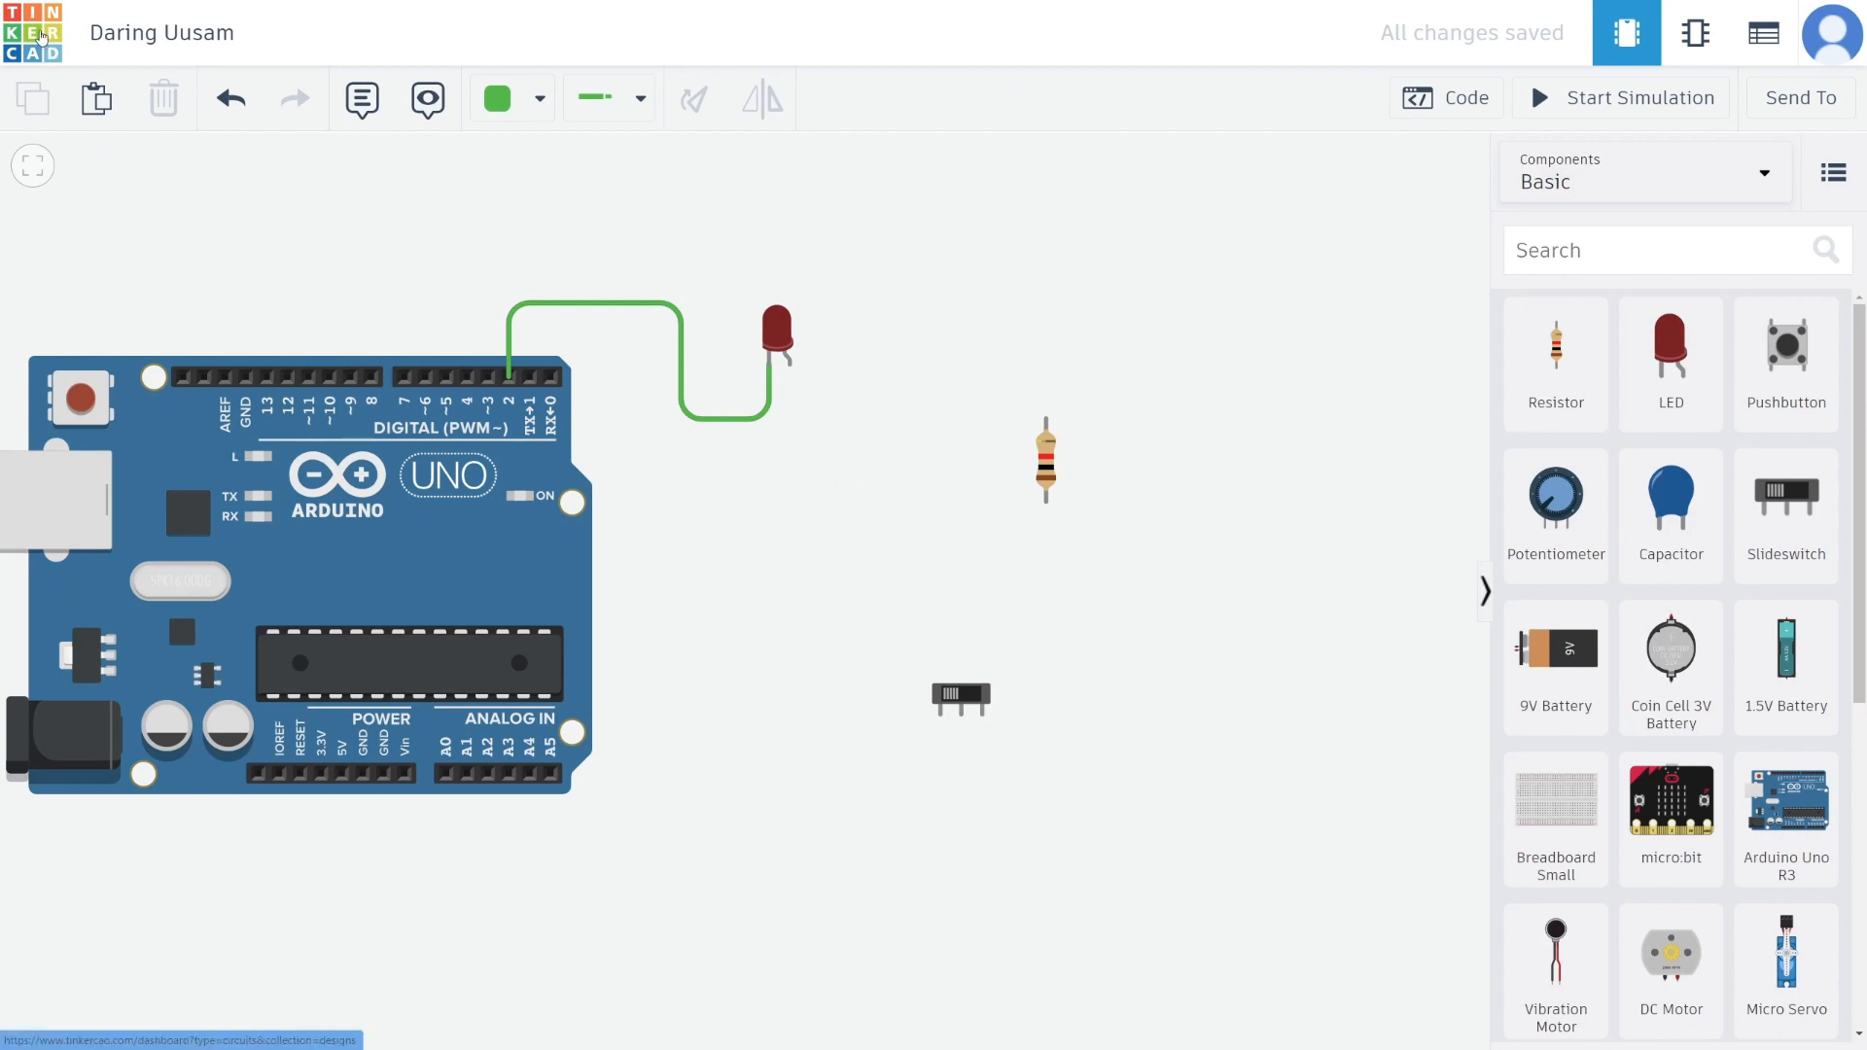
- Rename the circuit design as "Name"
left_click(143, 35)
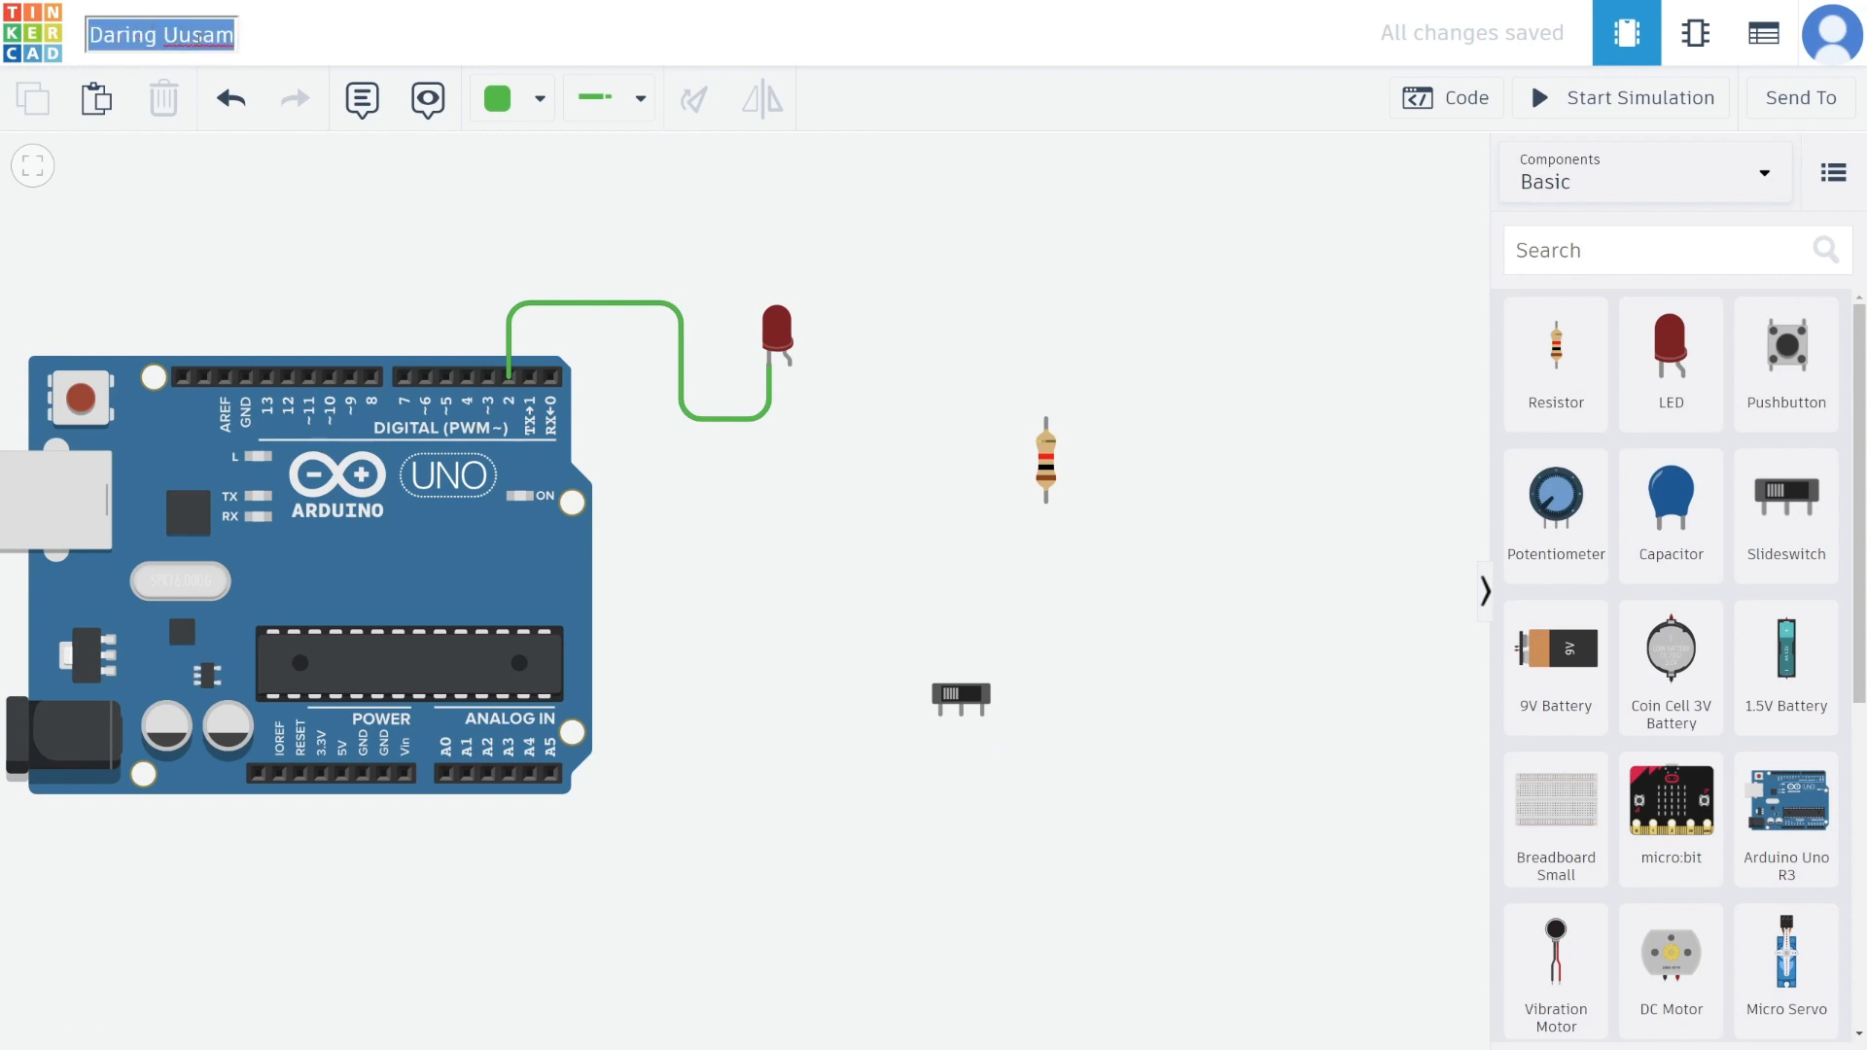
type("Name")
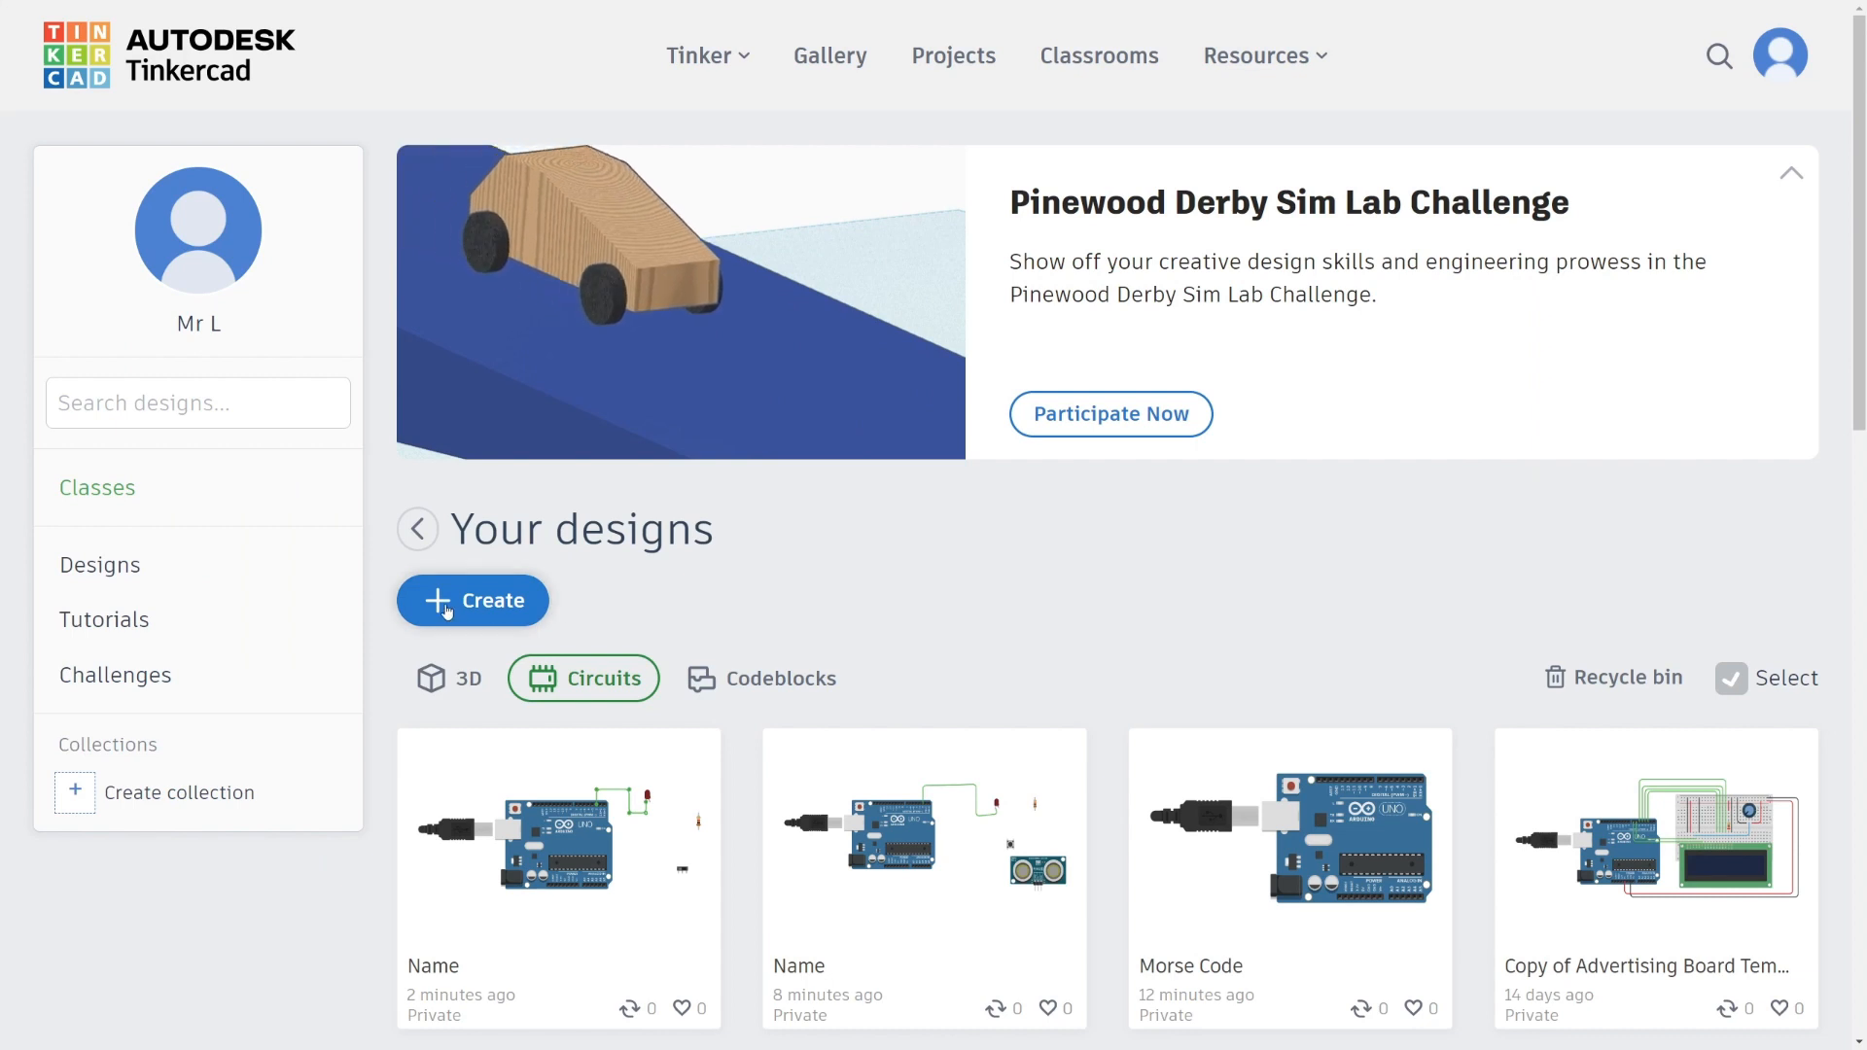
- Create another new circuit from the designs page and dismiss the hint about pre-made circuits
left_click(447, 608)
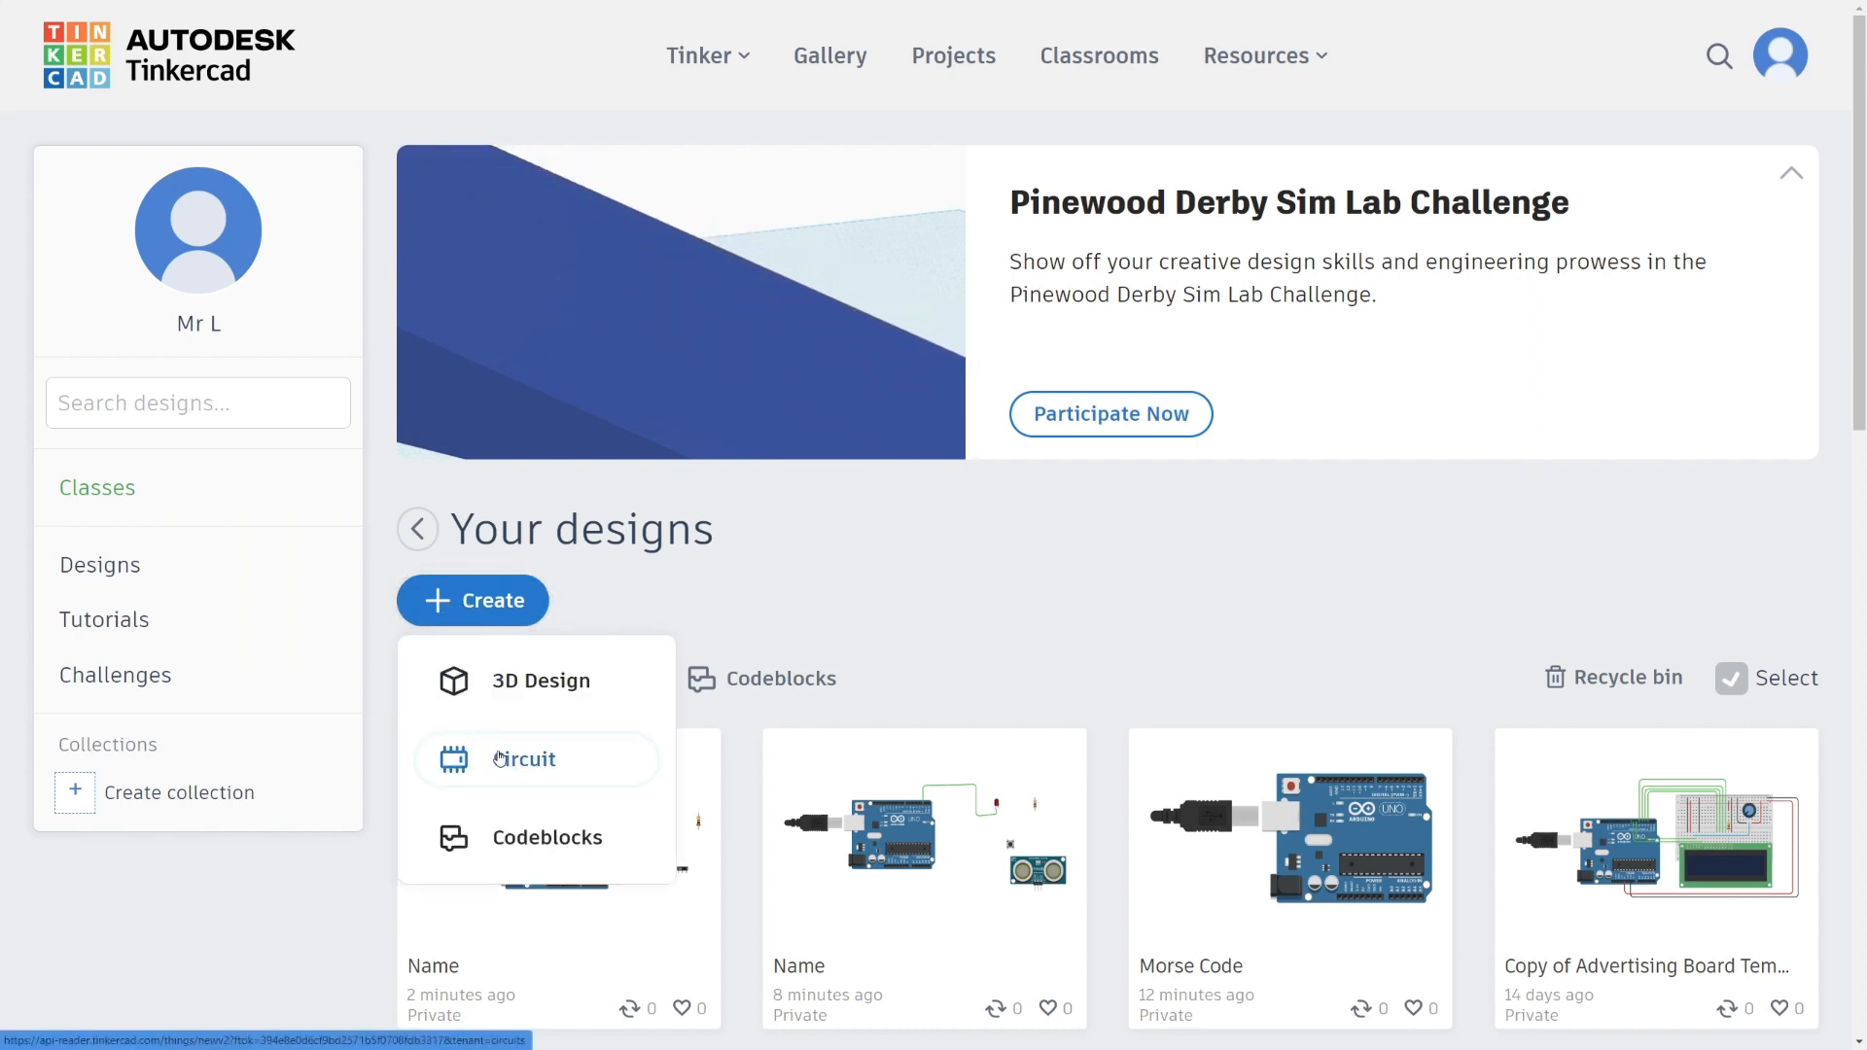
left_click(499, 759)
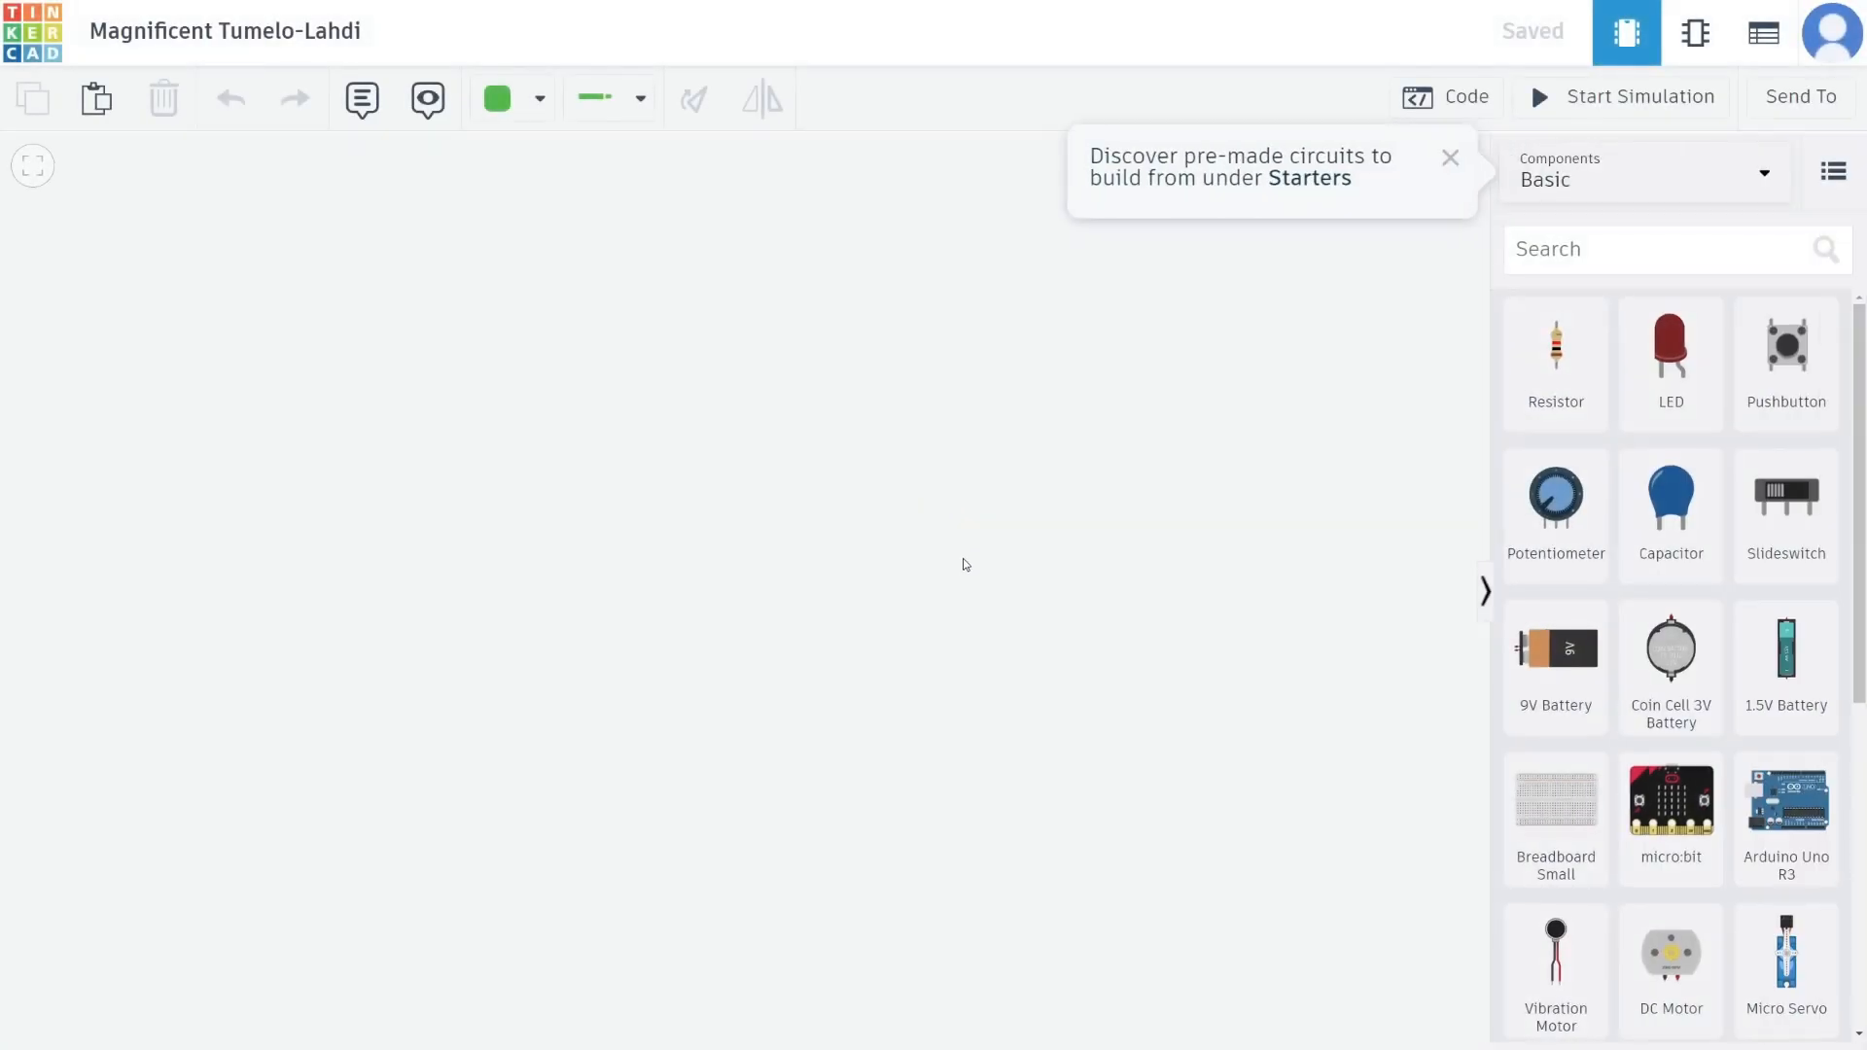
left_click(1447, 167)
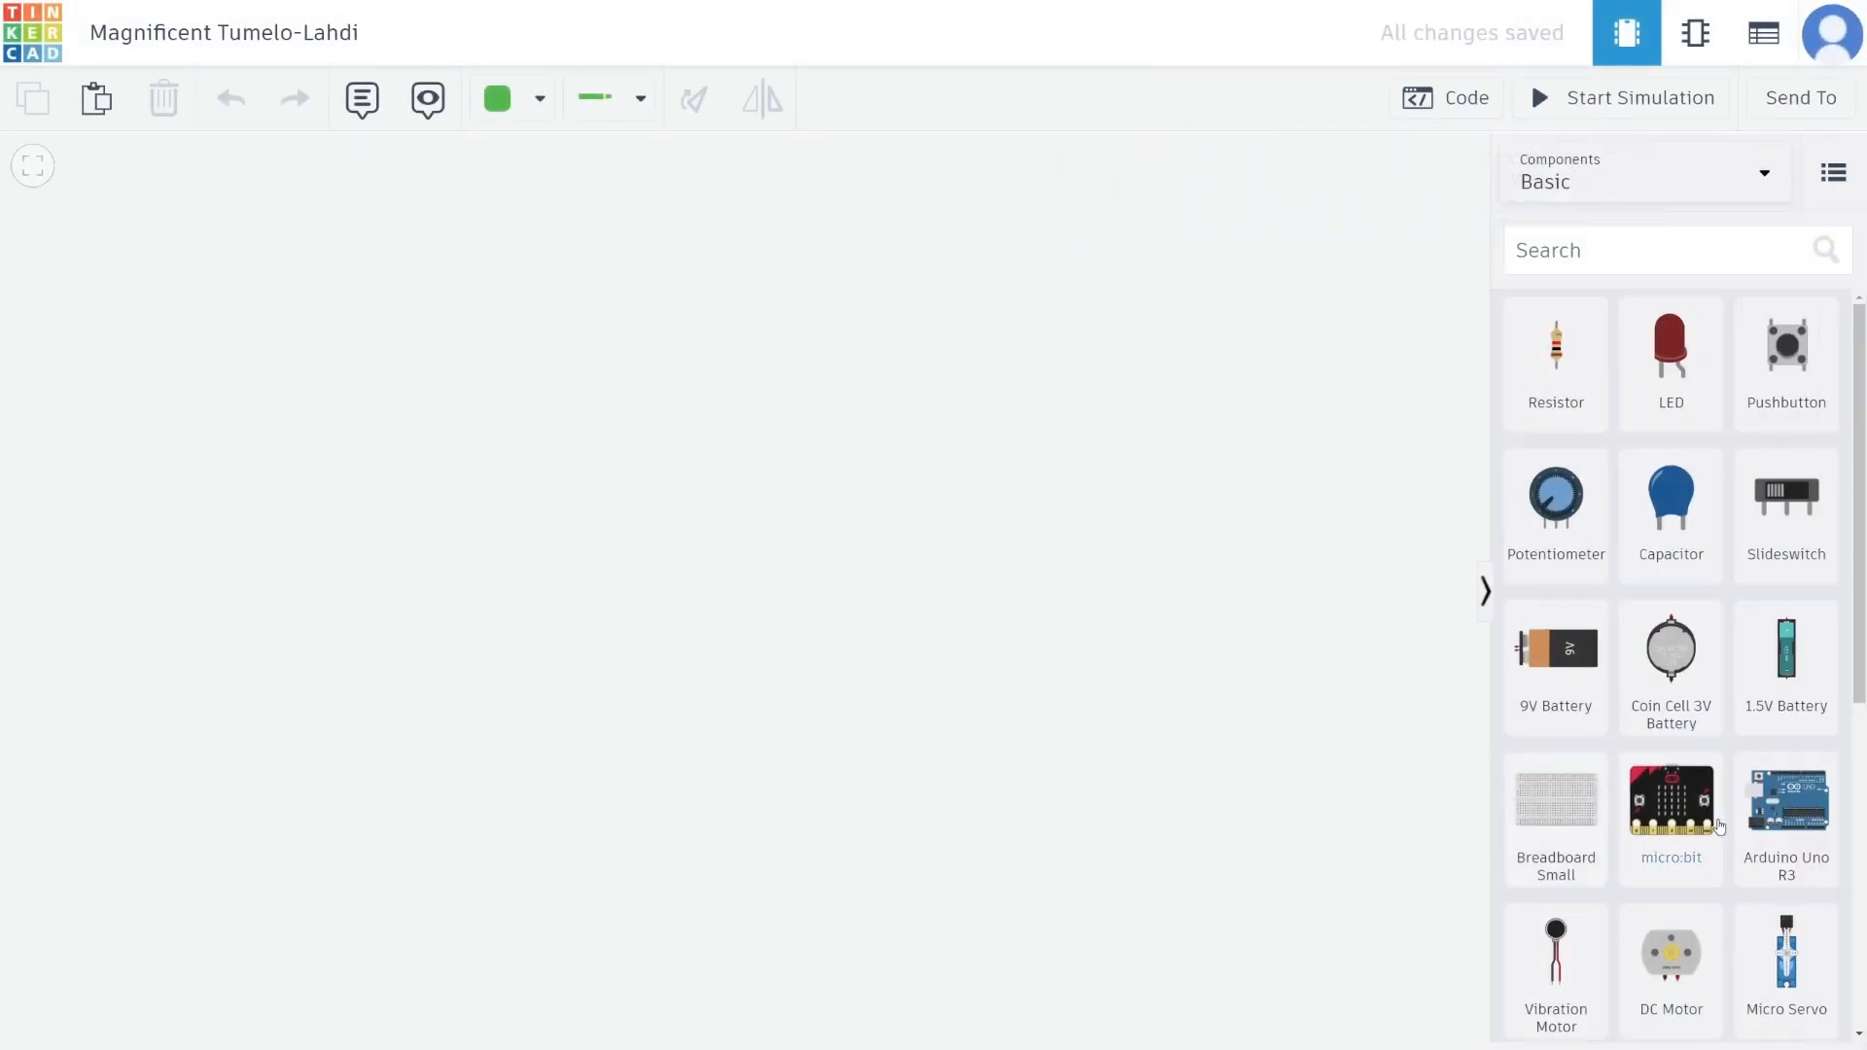
- Place an Arduino Uno R3 on the left part of the new circuit's canvas and deselect it
left_click_drag(1802, 828, 311, 598)
left_click(639, 604)
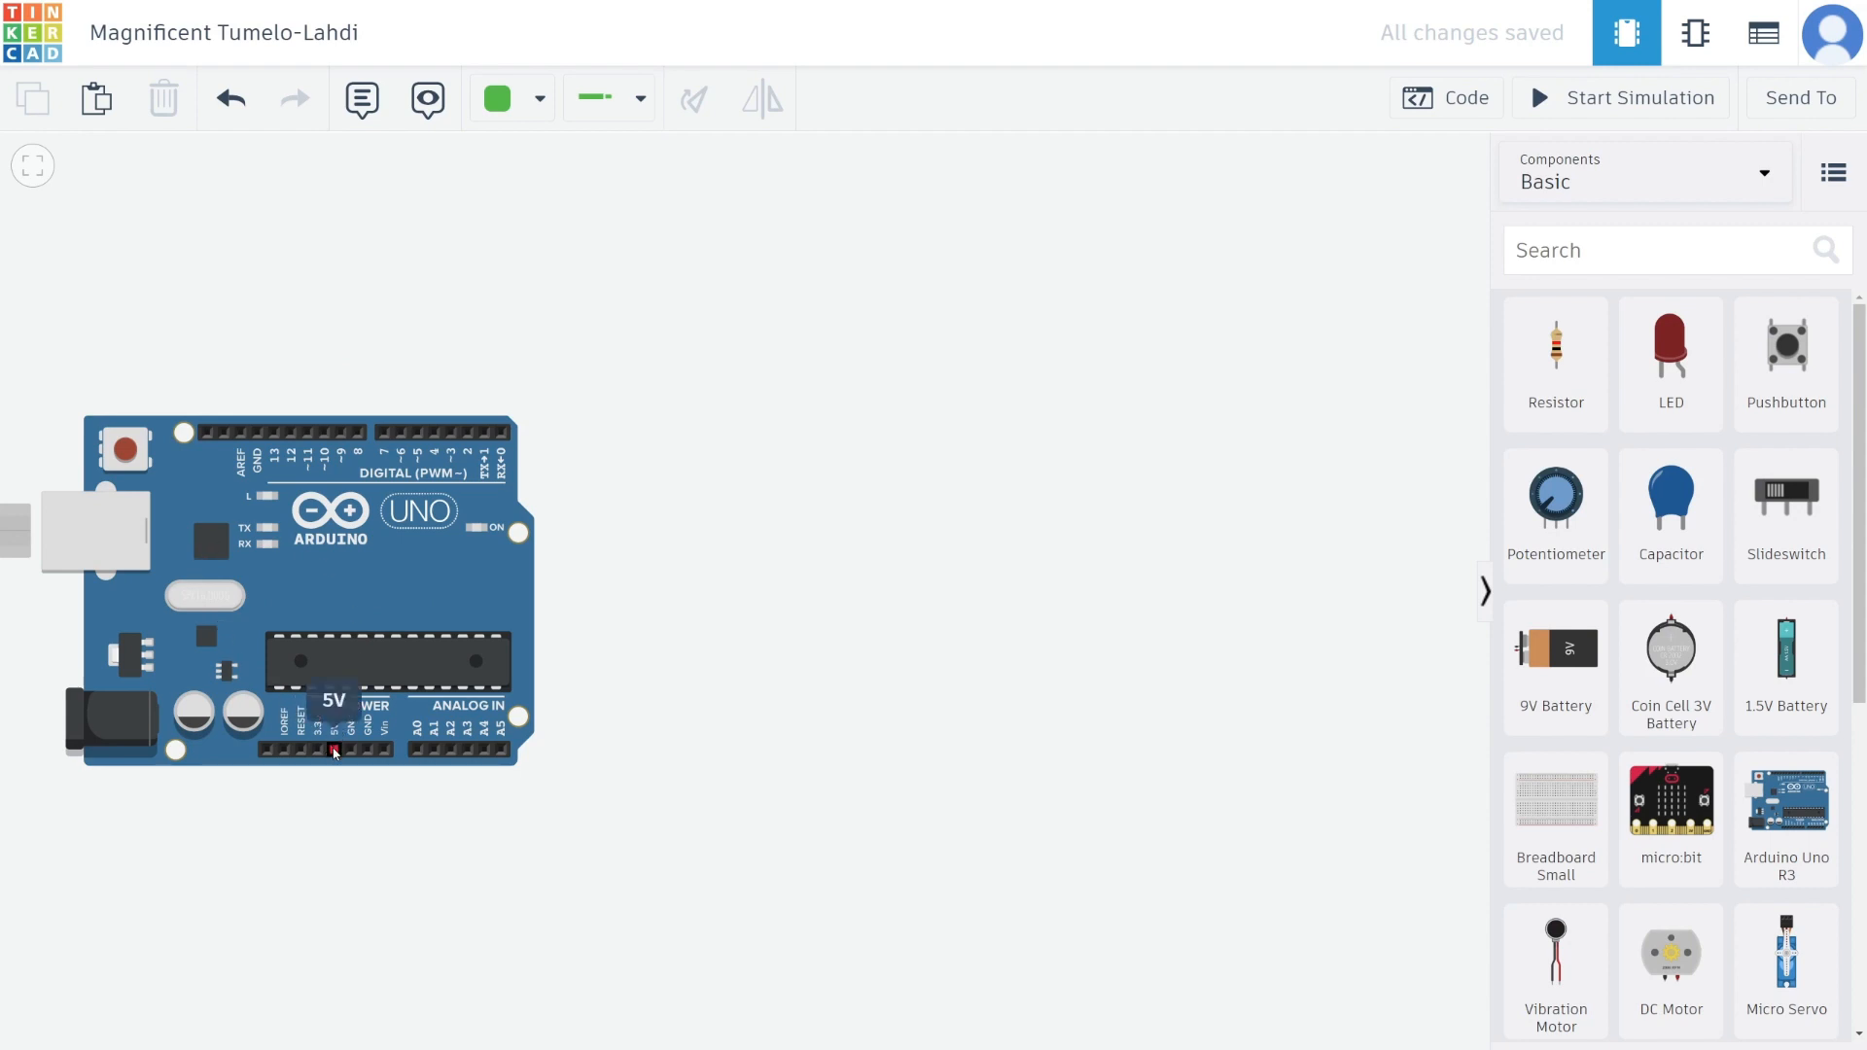
left_click(335, 752)
left_click(334, 820)
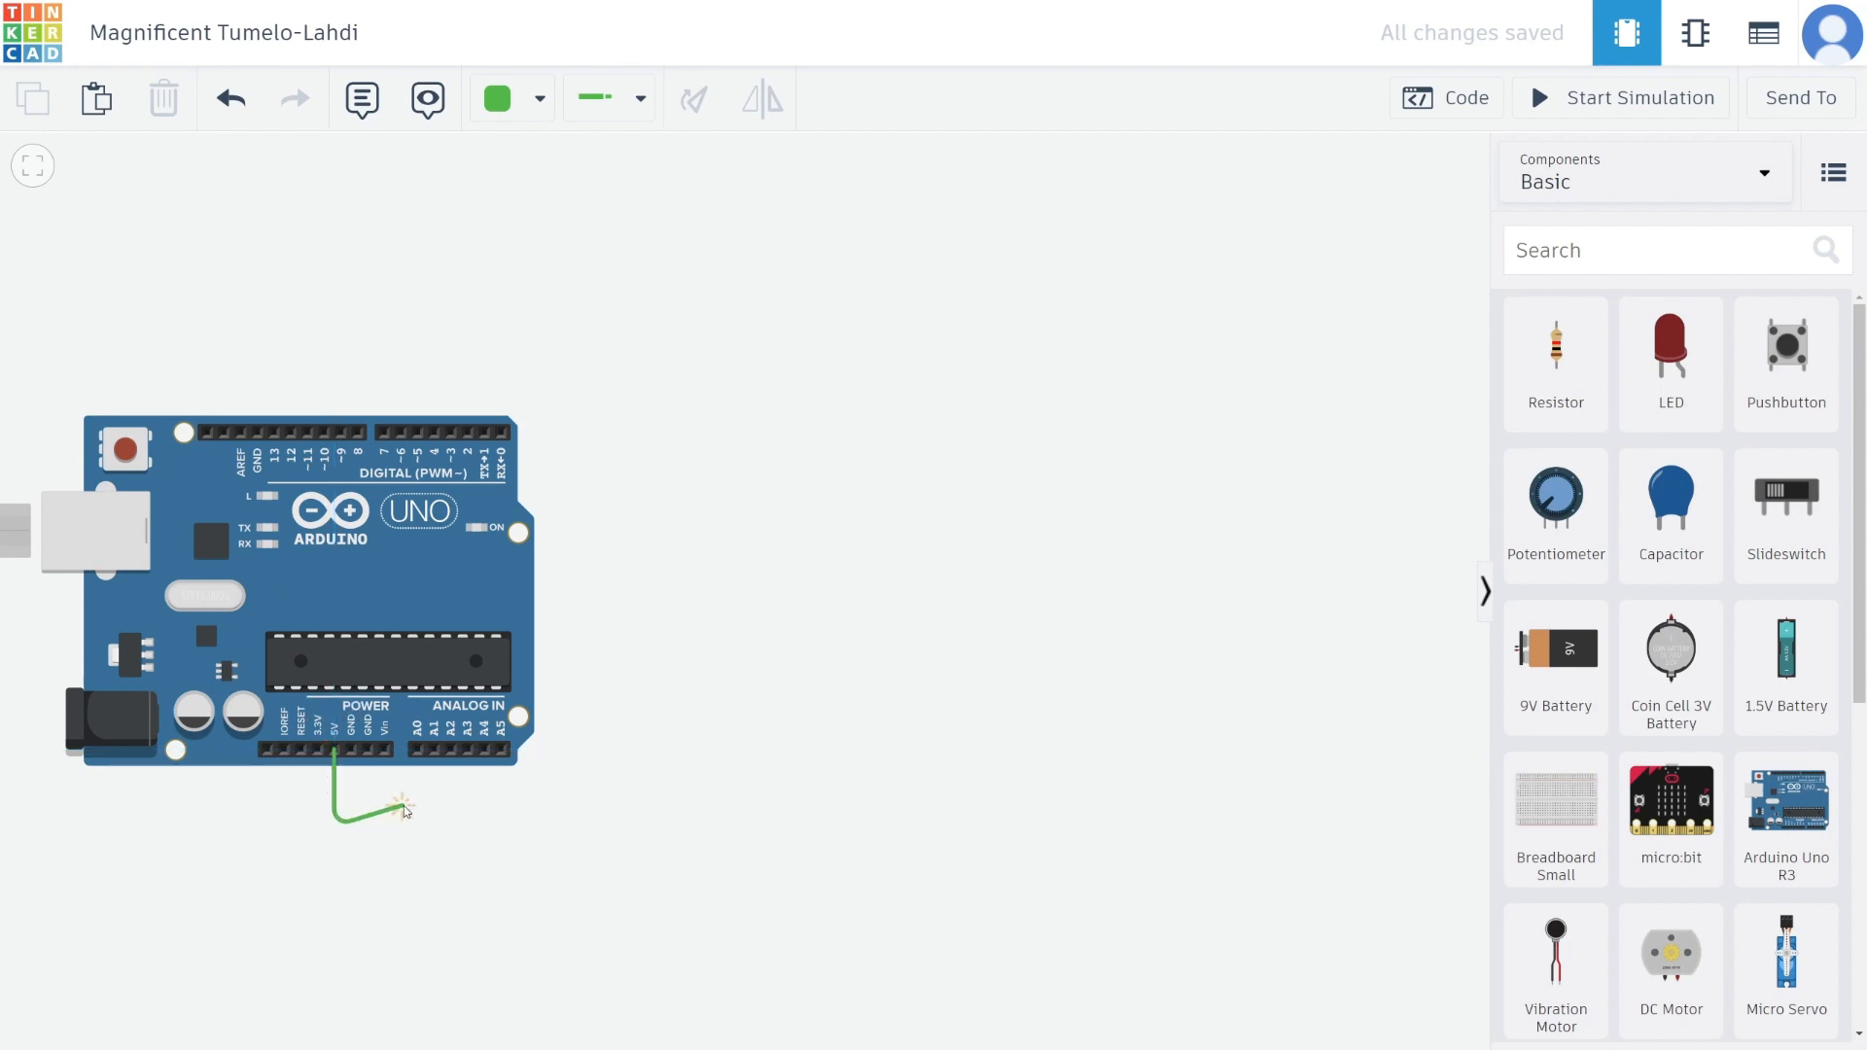
key("Escape")
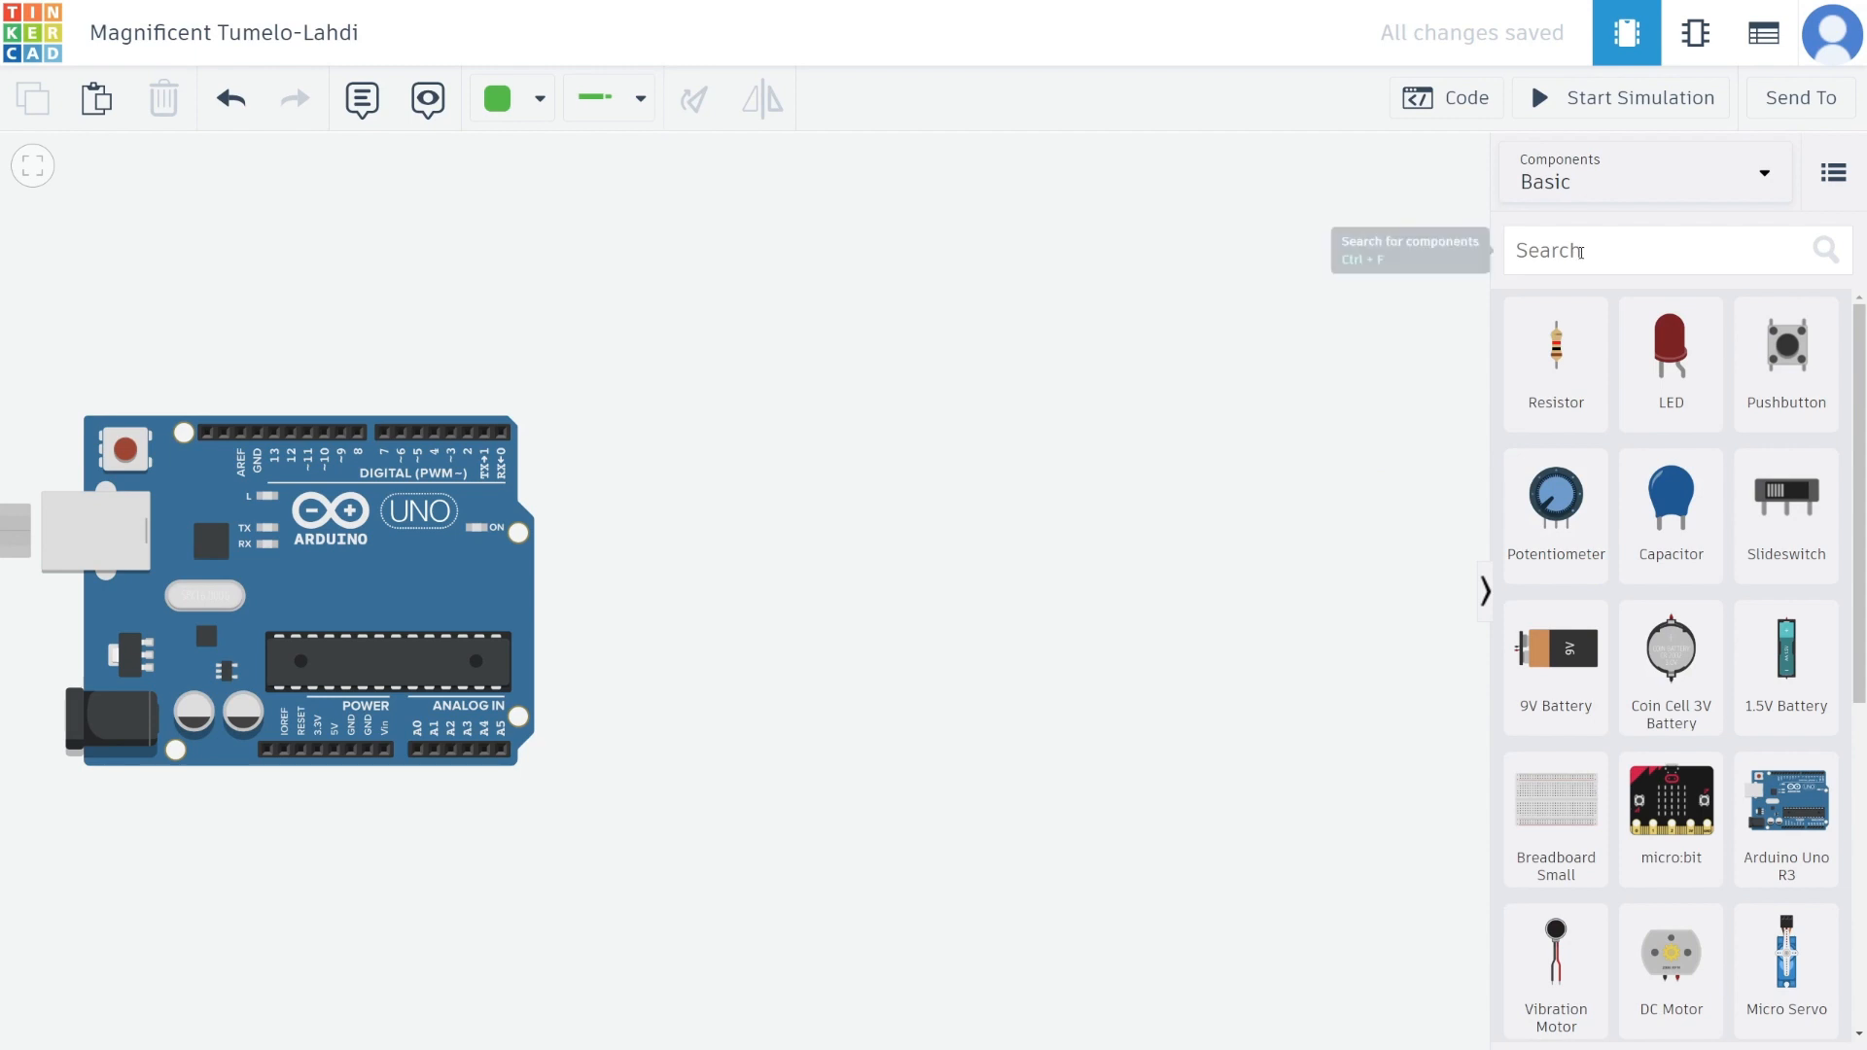
- Search the components for "light" and place a light bulb to the right of the Arduino
left_click(1580, 253)
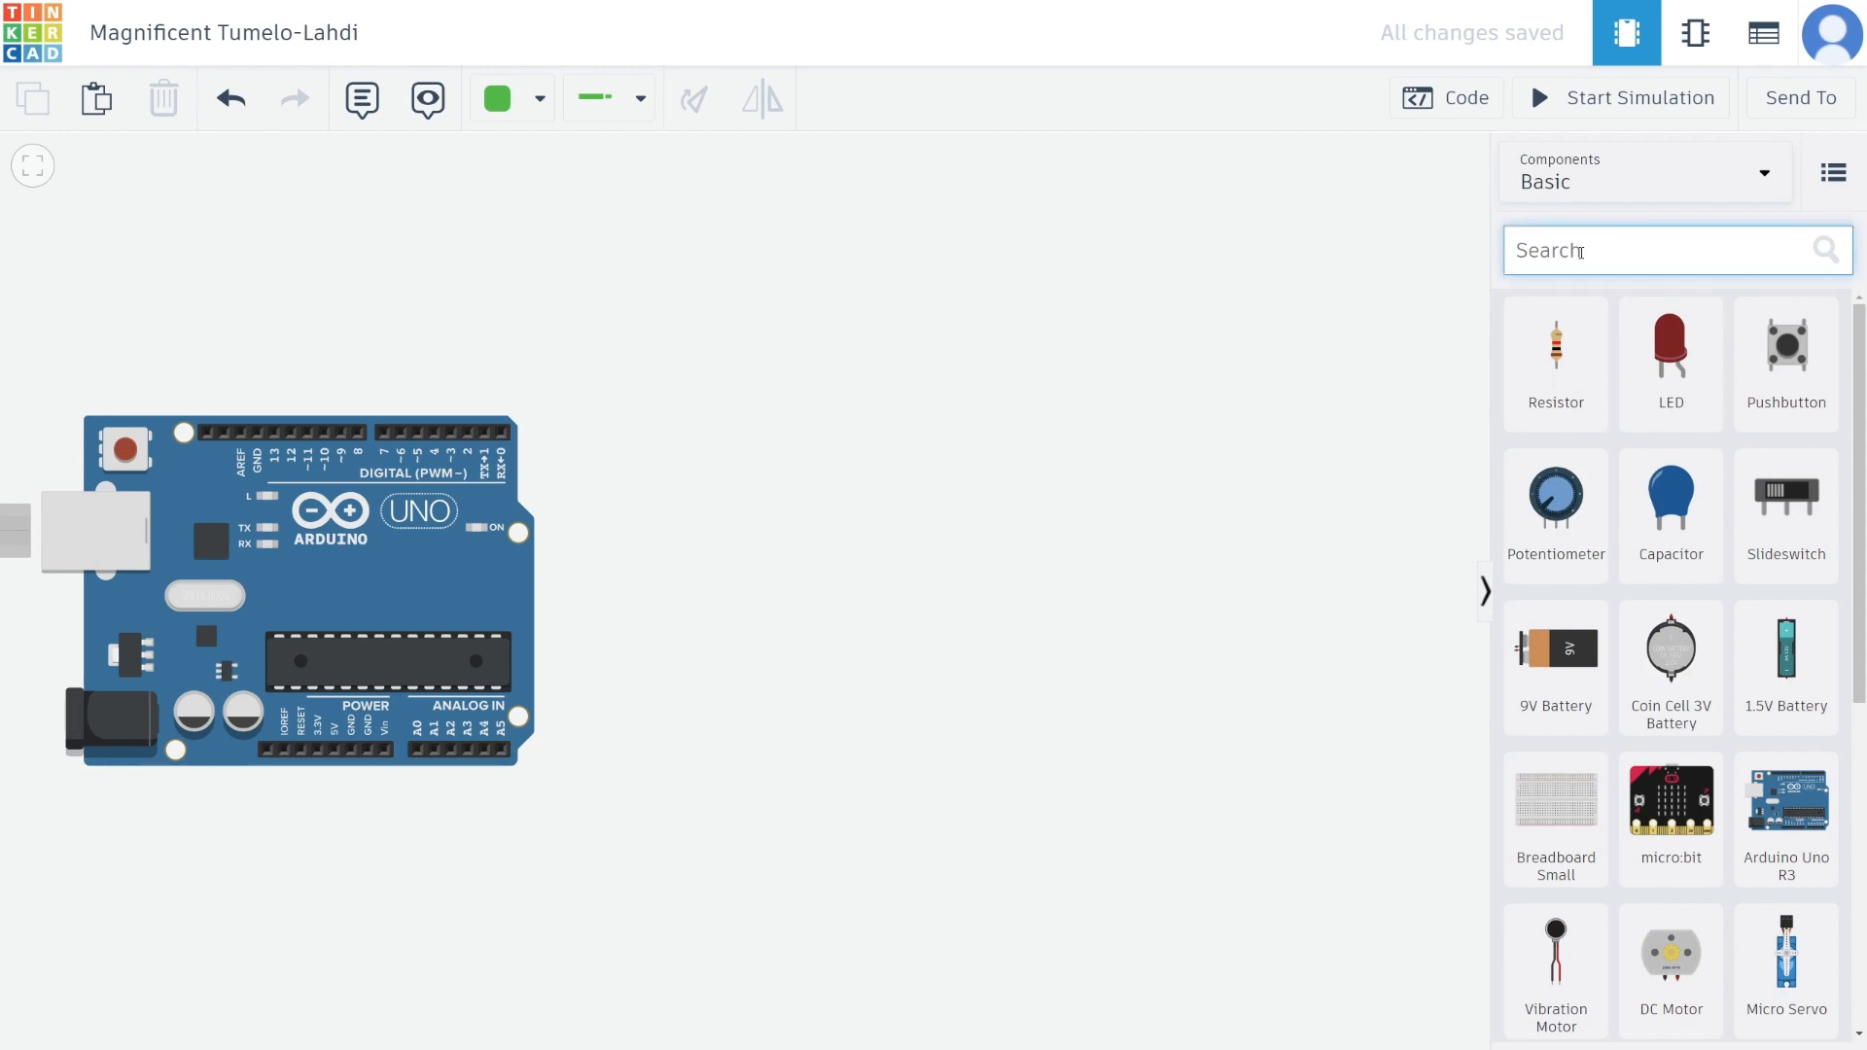
type("light")
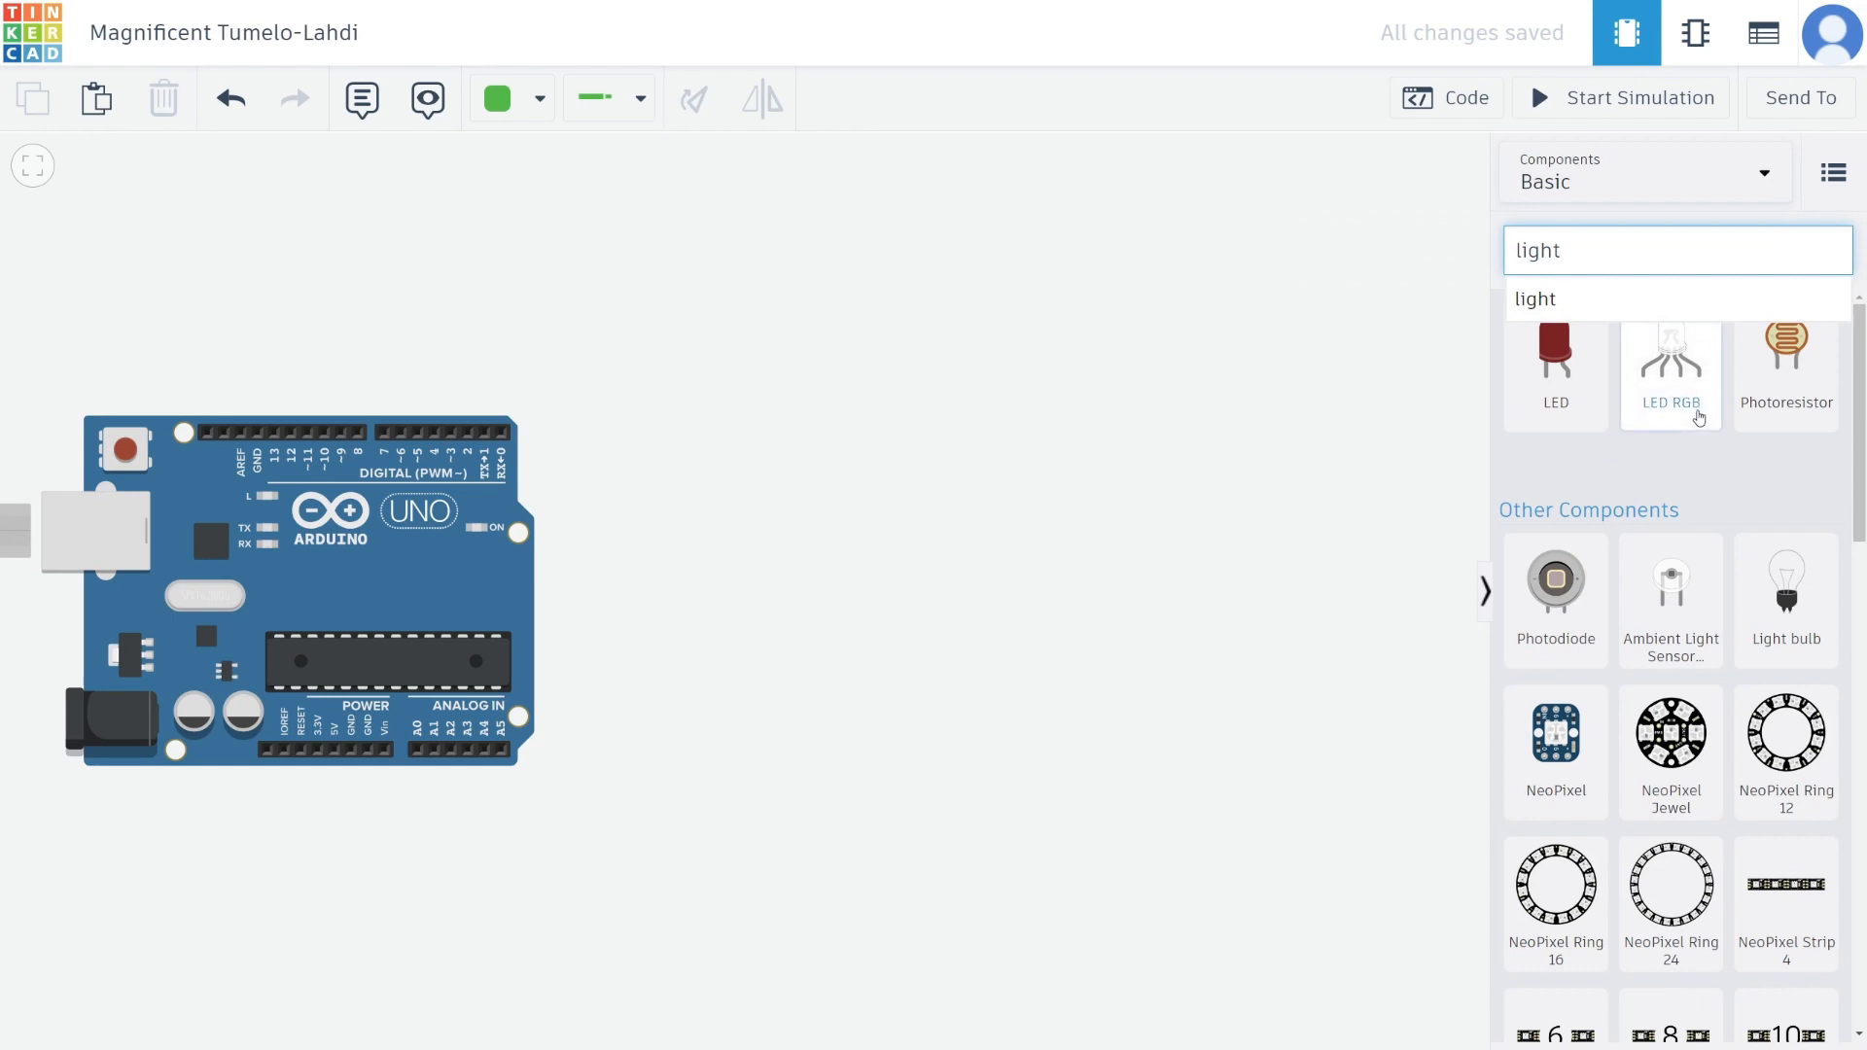
left_click_drag(1787, 593, 1167, 467)
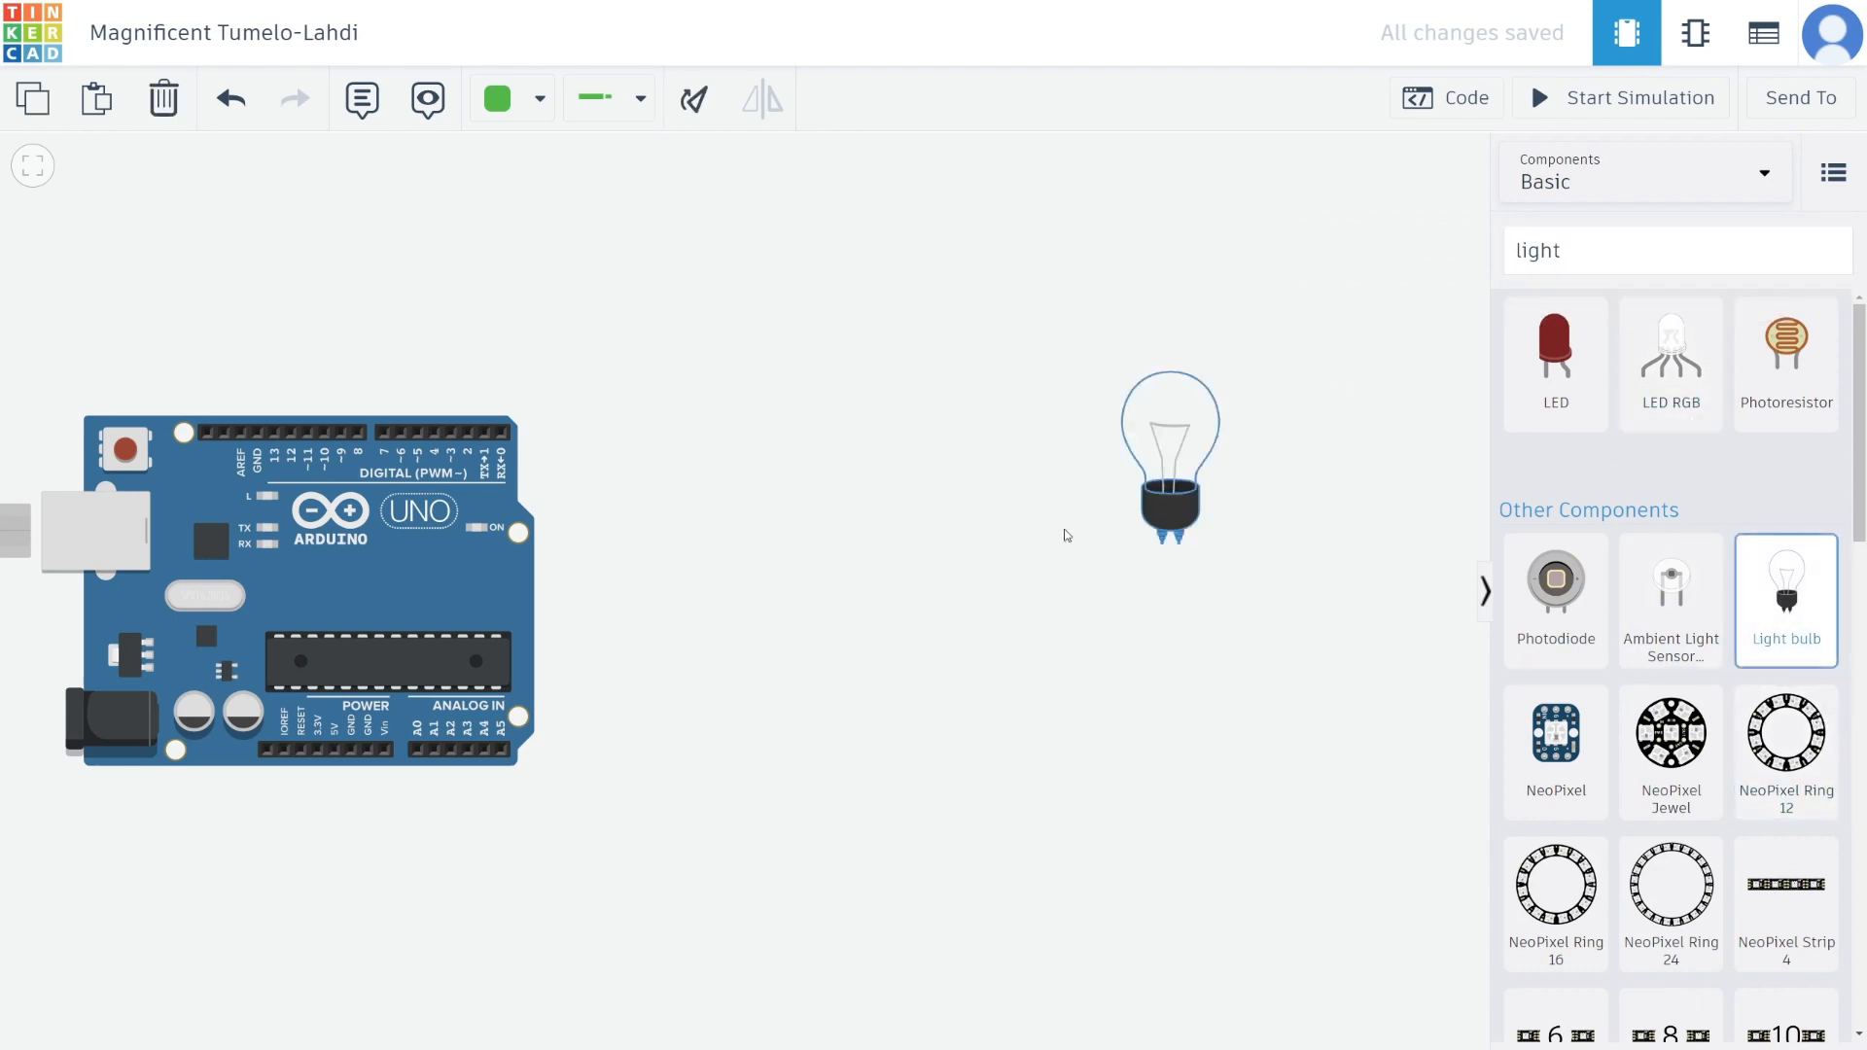
left_click_drag(1067, 535, 820, 486)
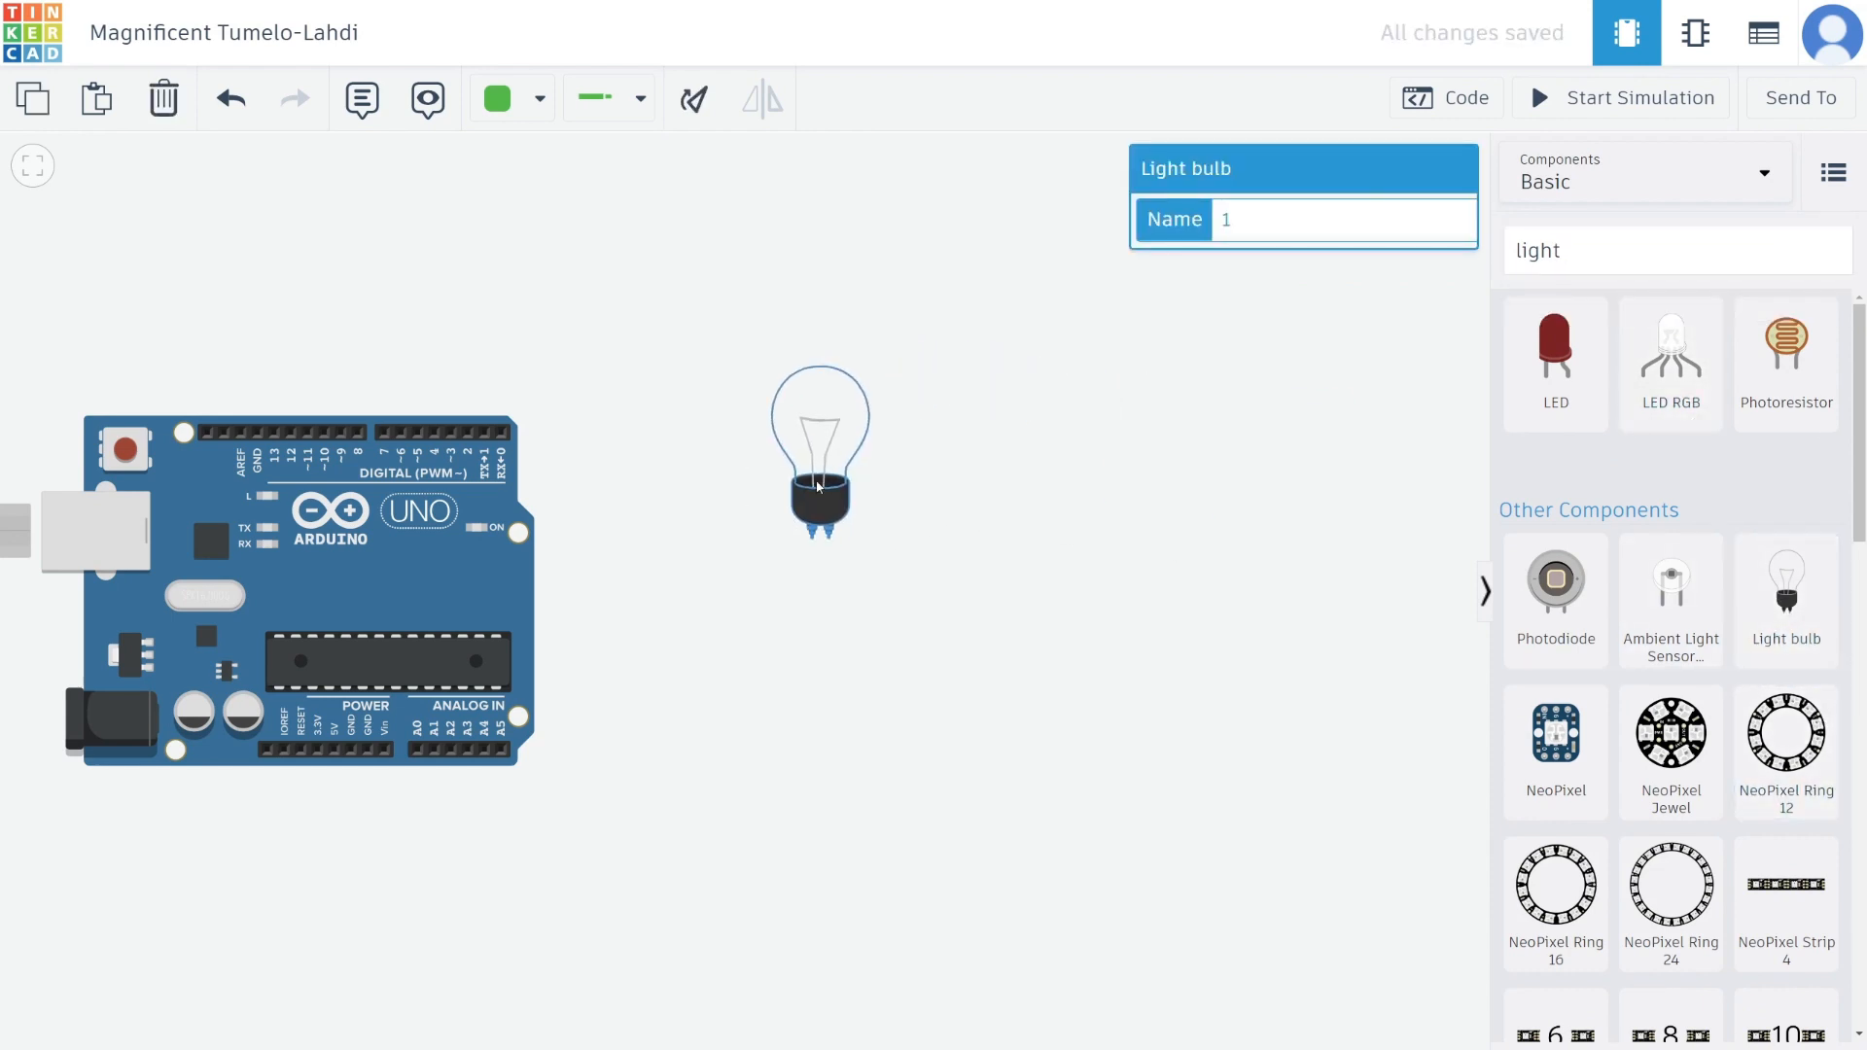
left_click(1195, 564)
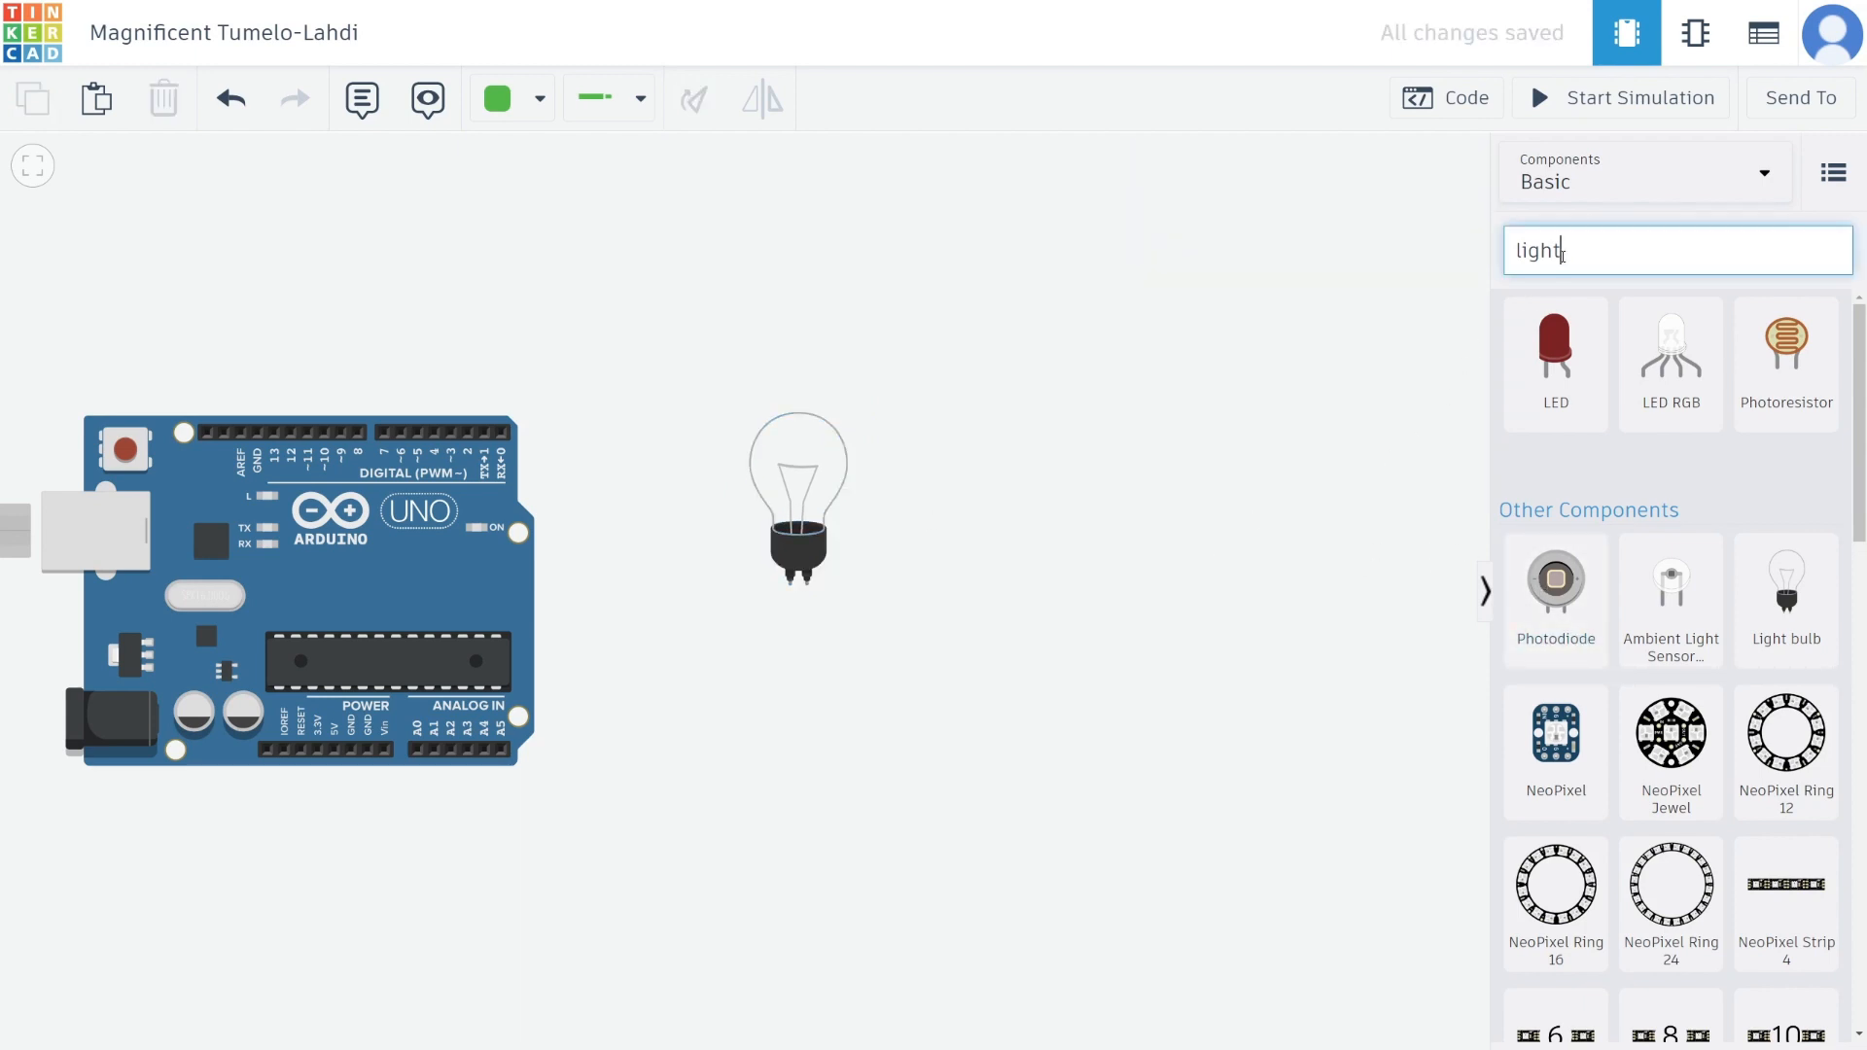
- Search the components for "button" and place a pushbutton below the light bulb
double_click(1562, 259)
type("button")
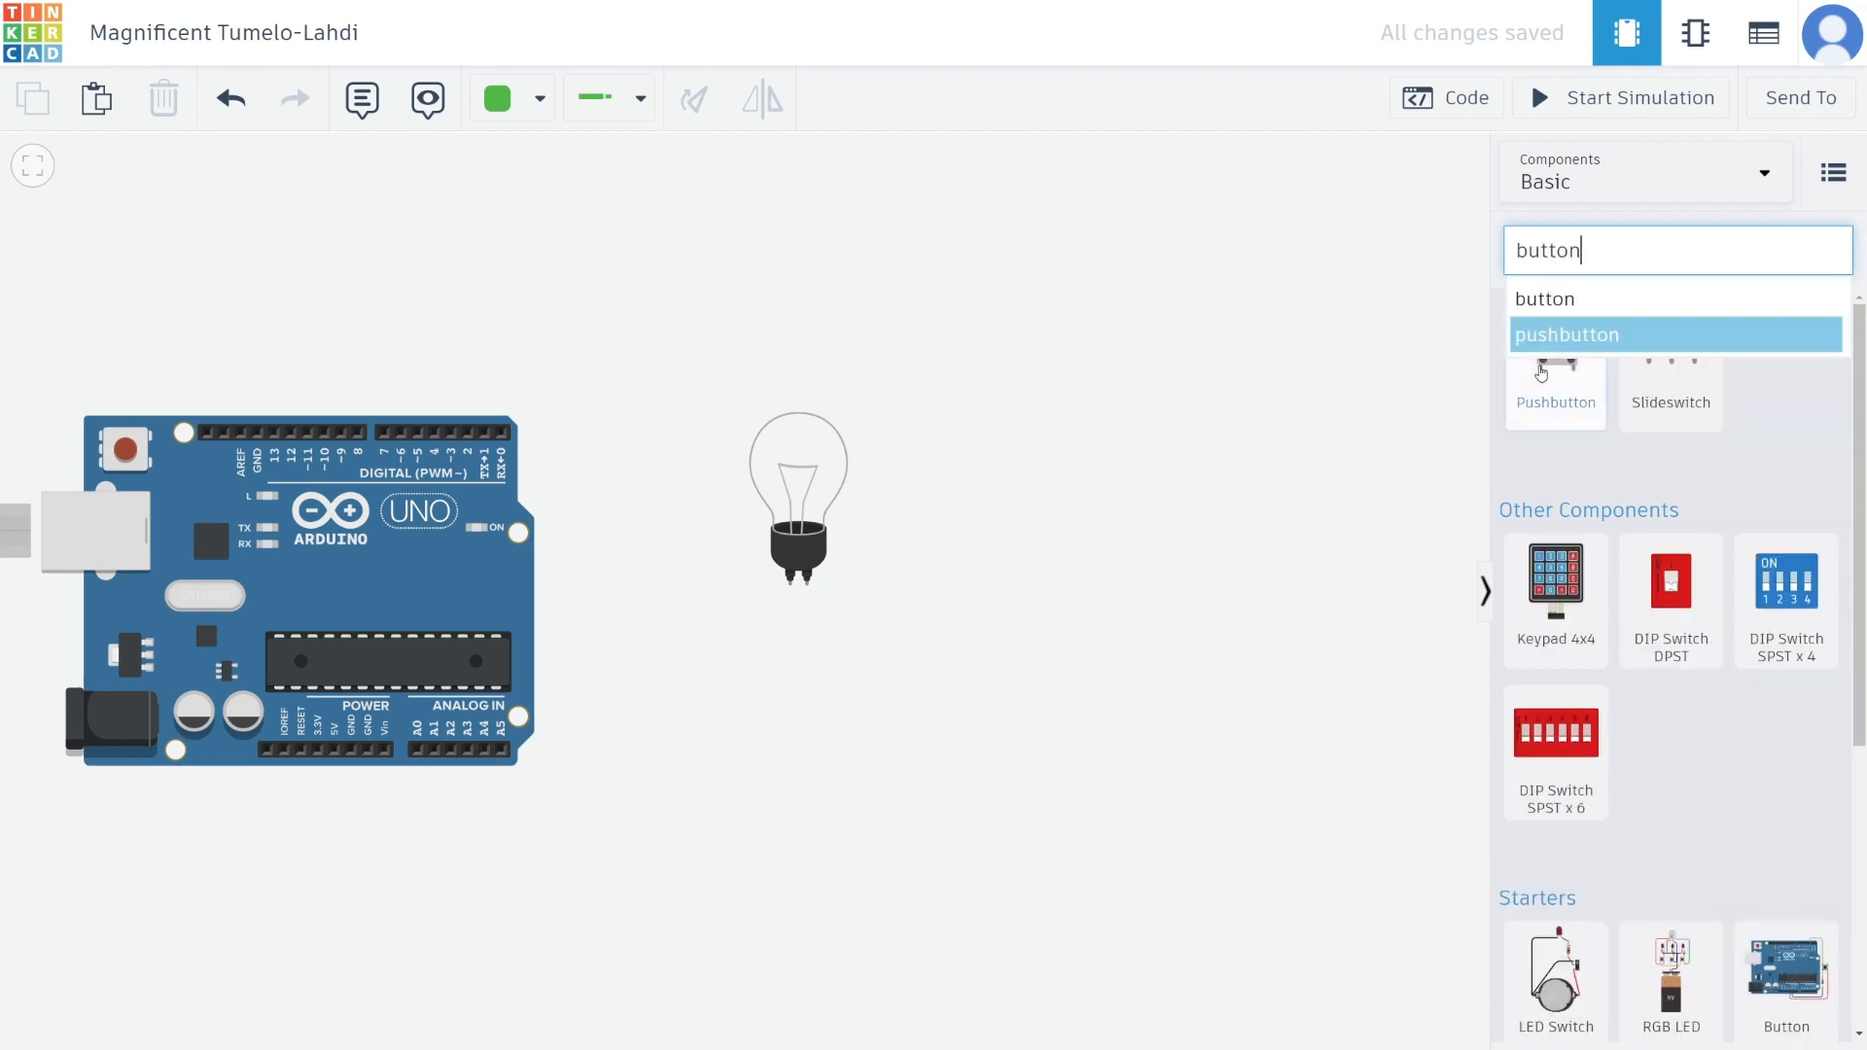
left_click_drag(1556, 389, 864, 736)
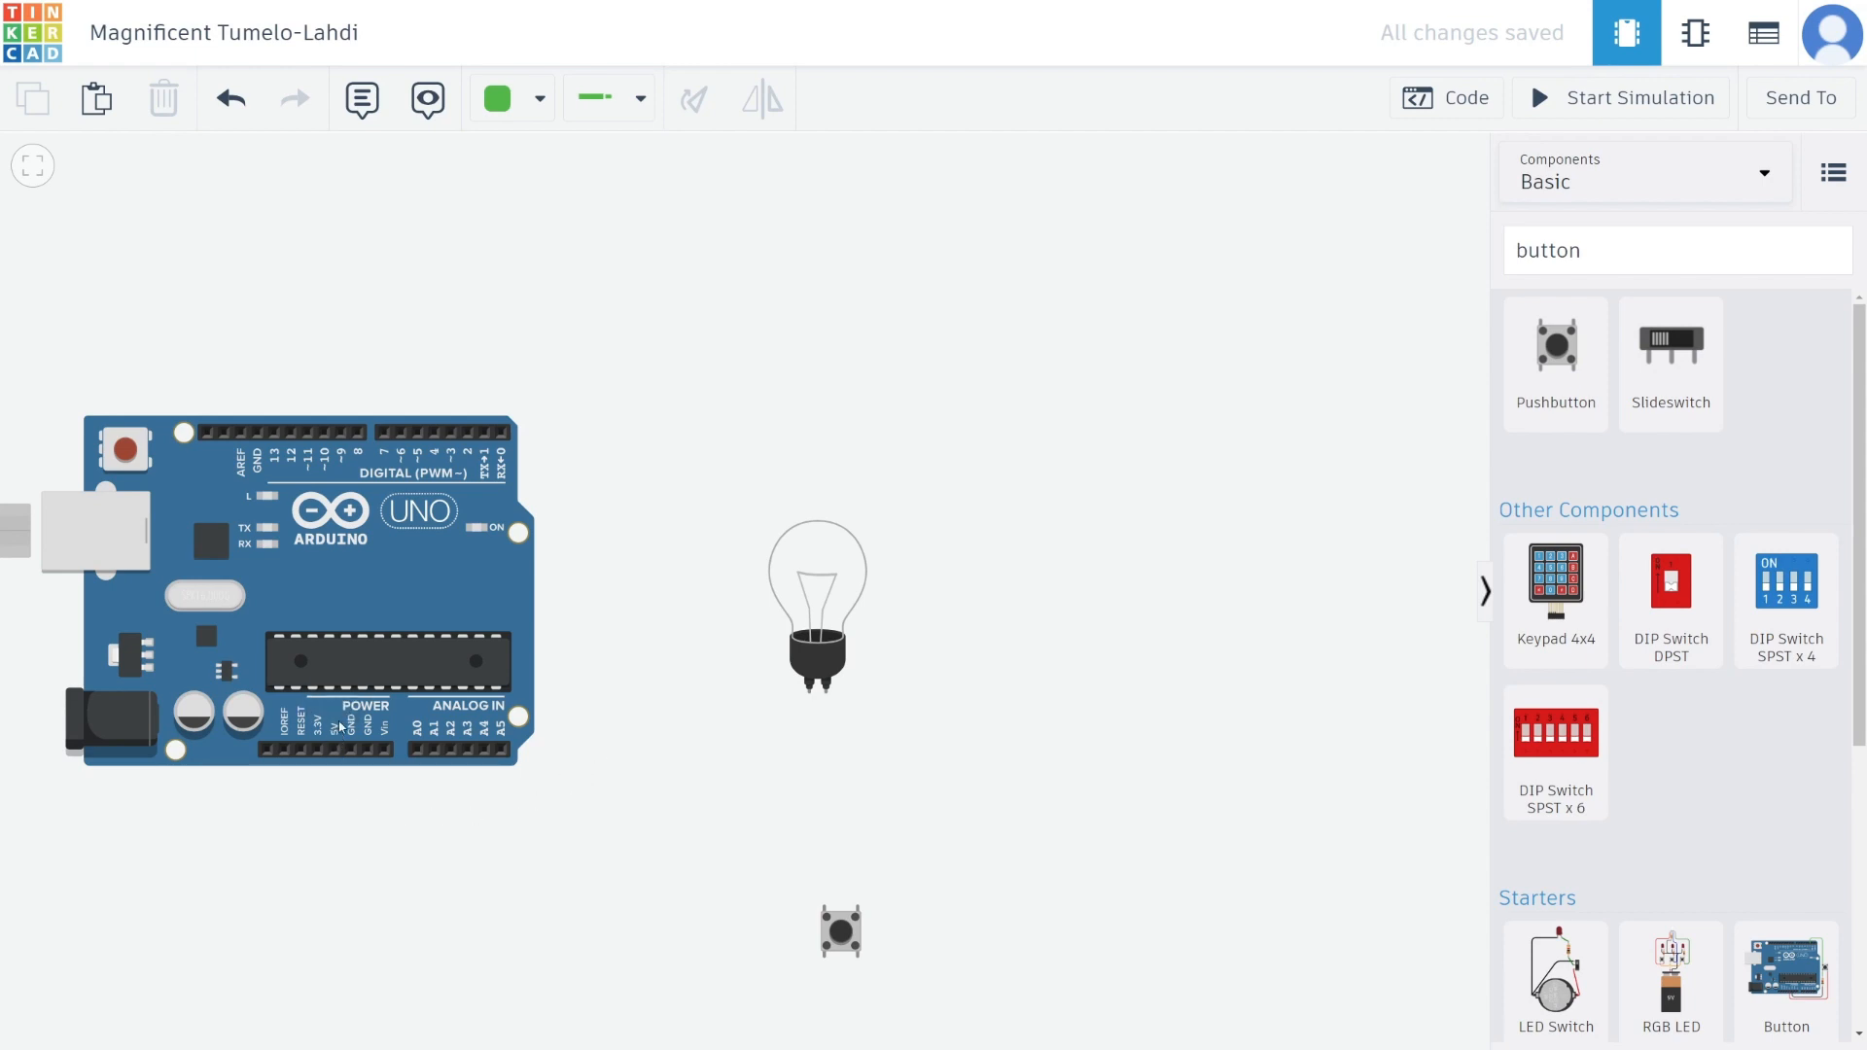
- Wire the Arduino's 5V pin to the light bulb's Terminal 1, routing the wire below the board
left_click(333, 751)
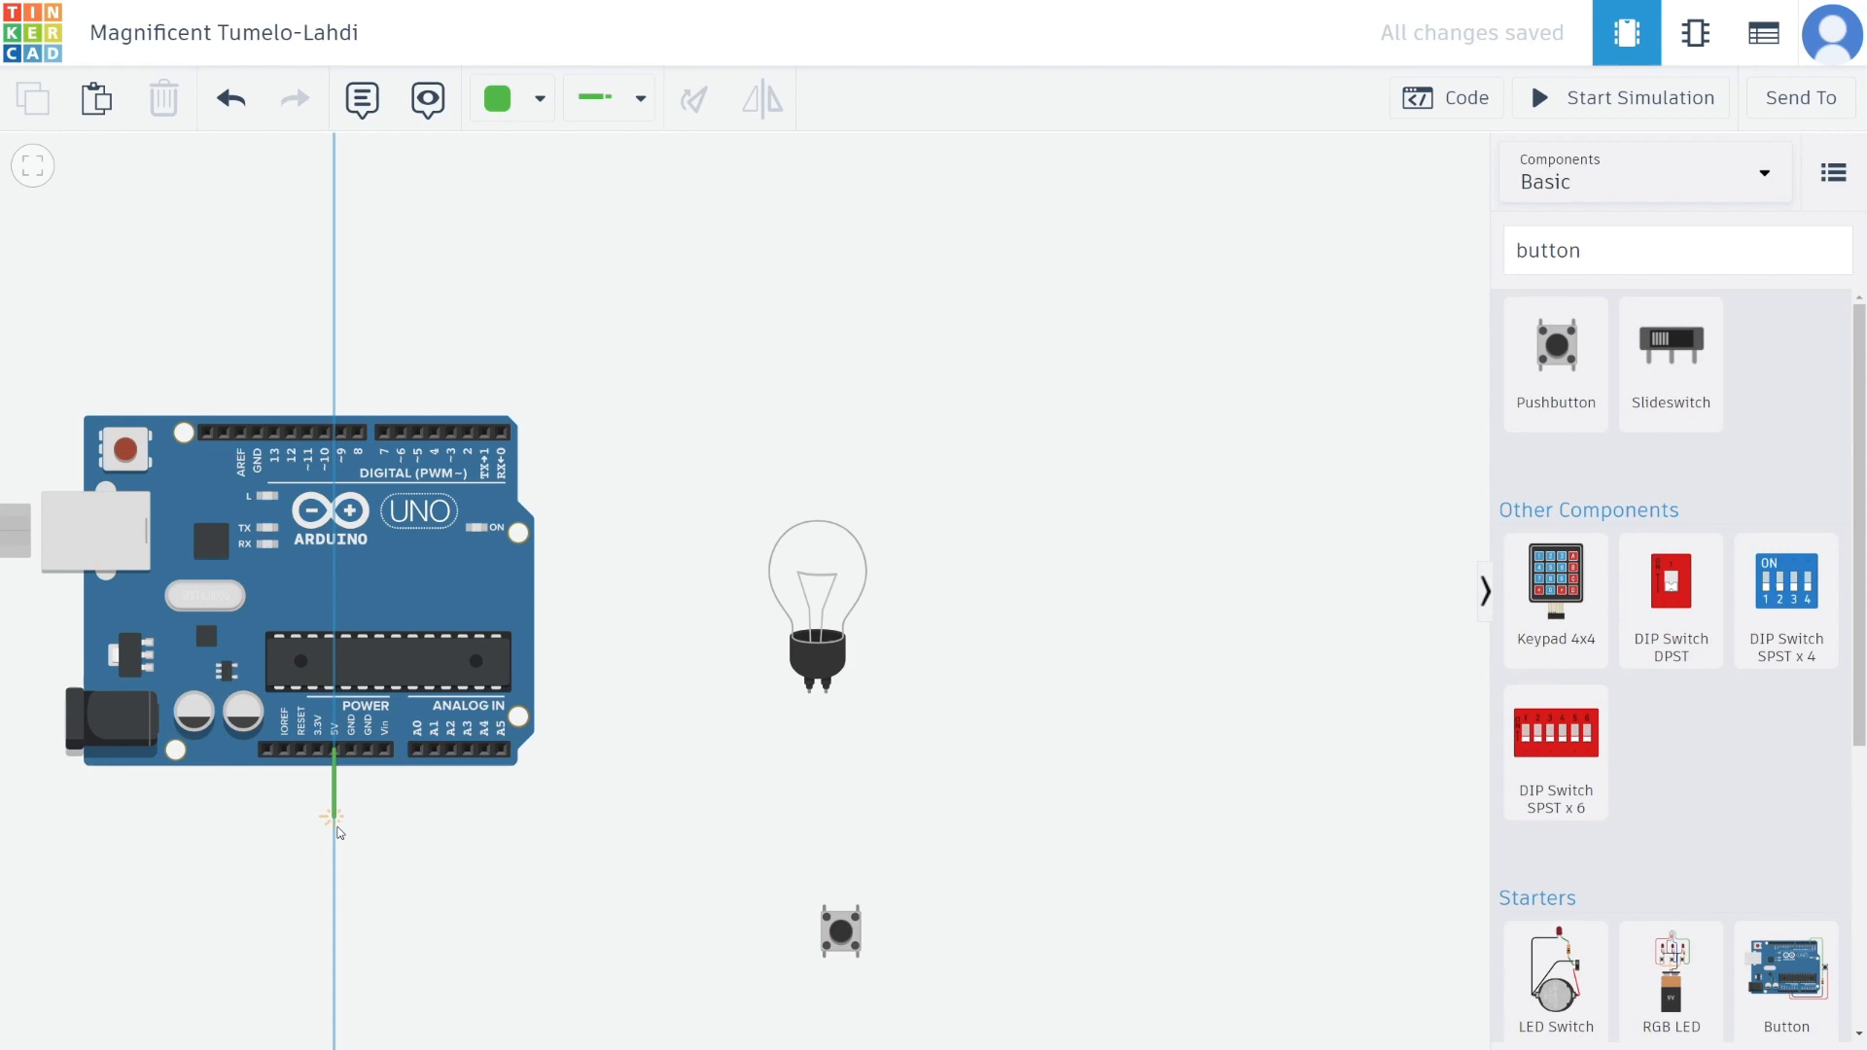
left_click(334, 890)
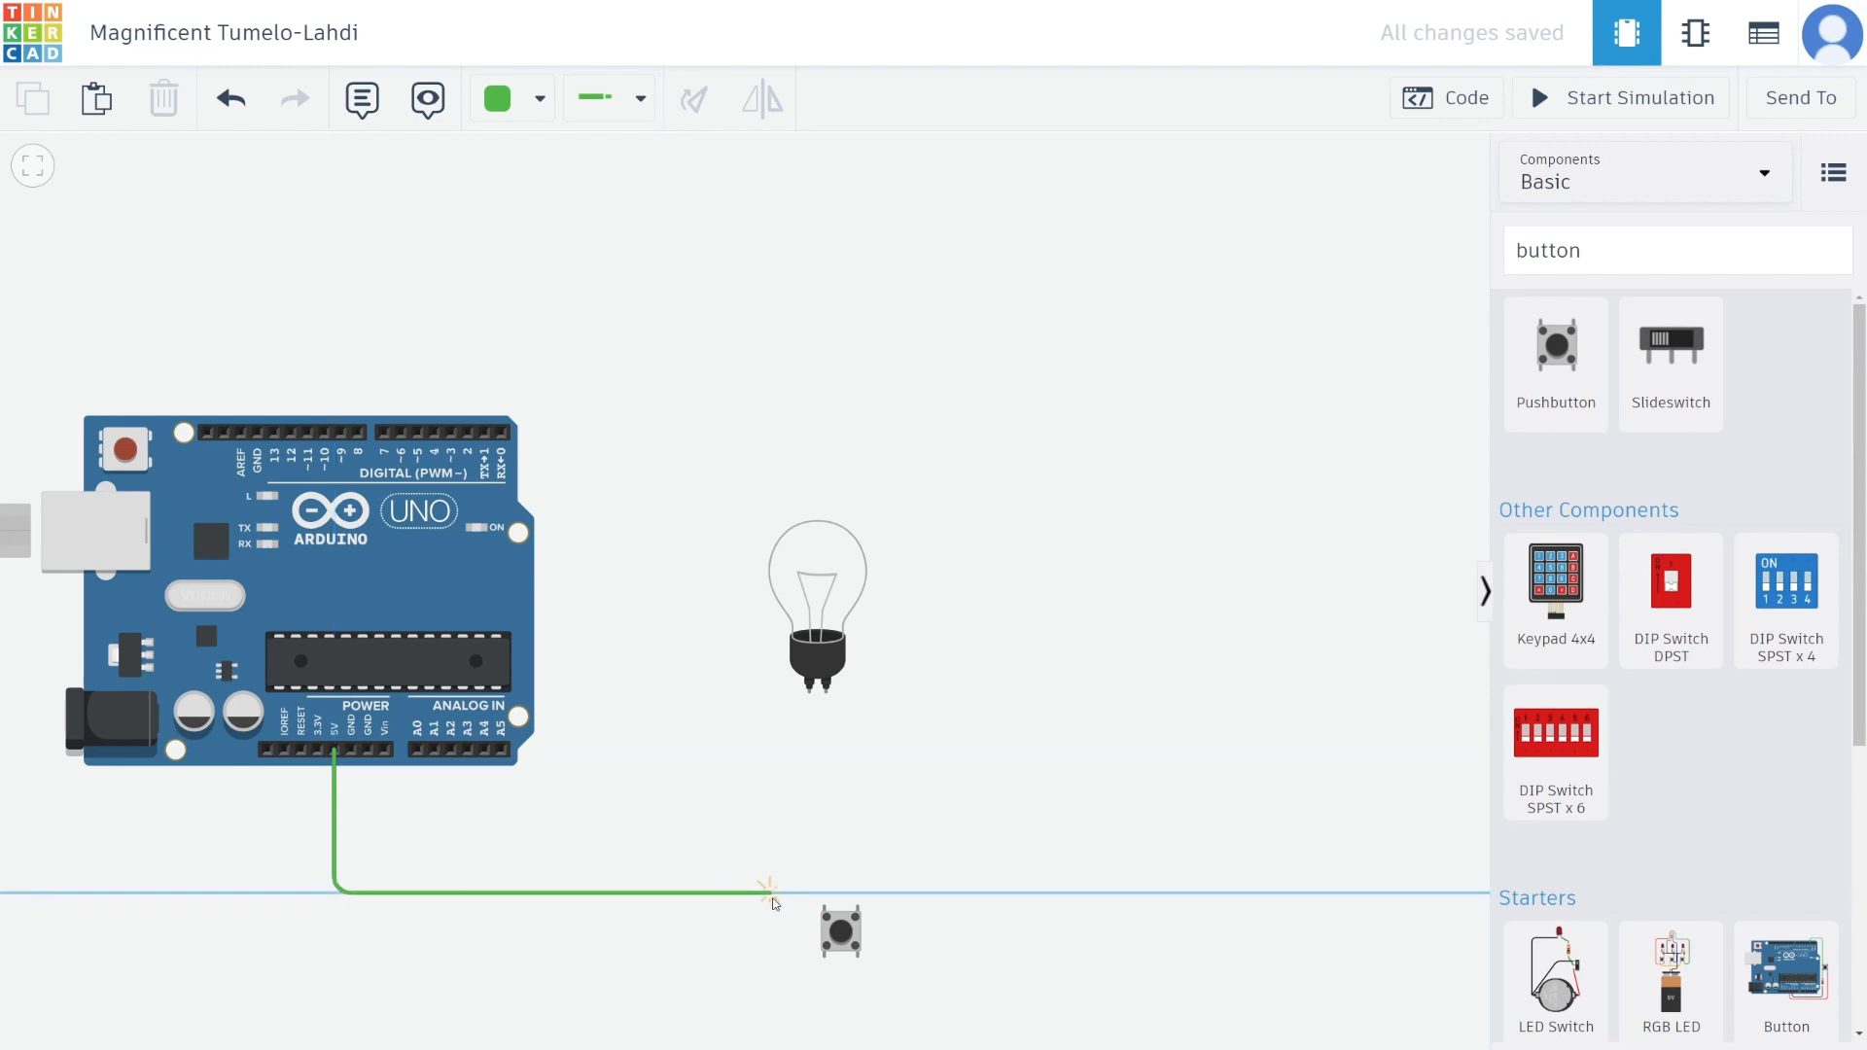
left_click(806, 892)
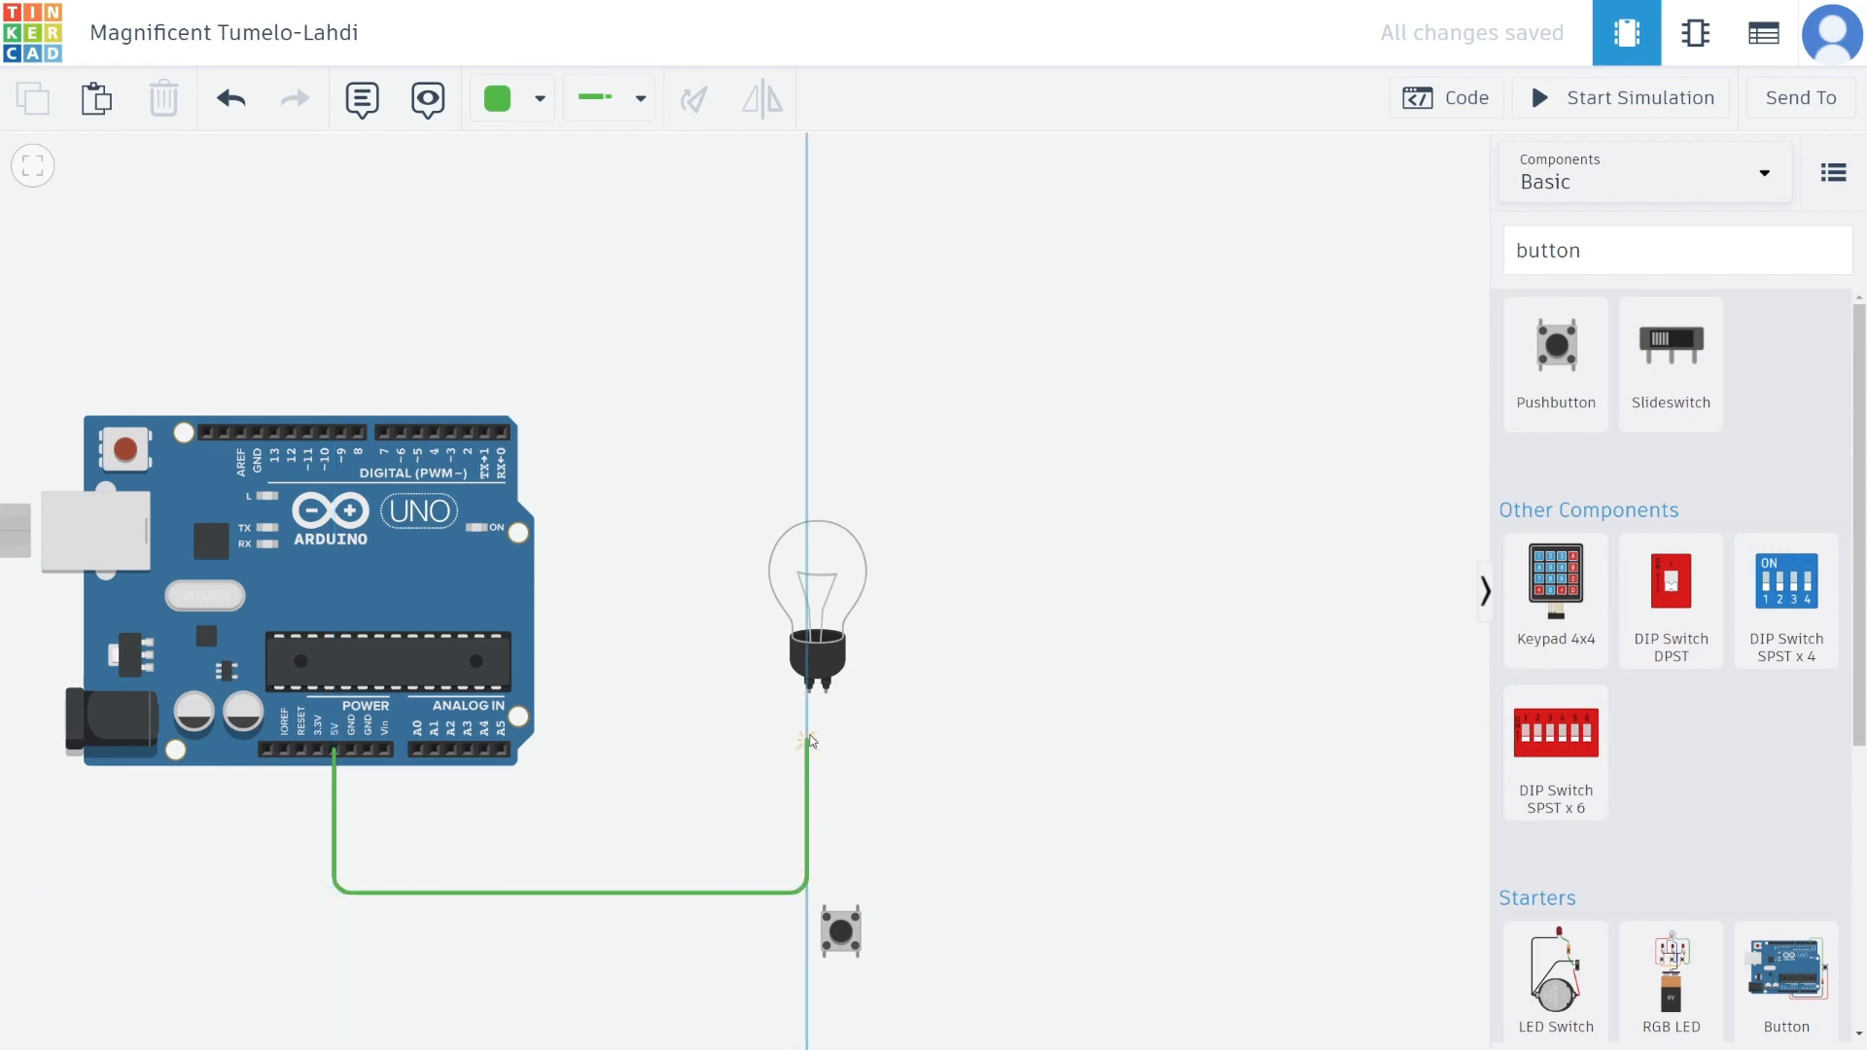
left_click(812, 702)
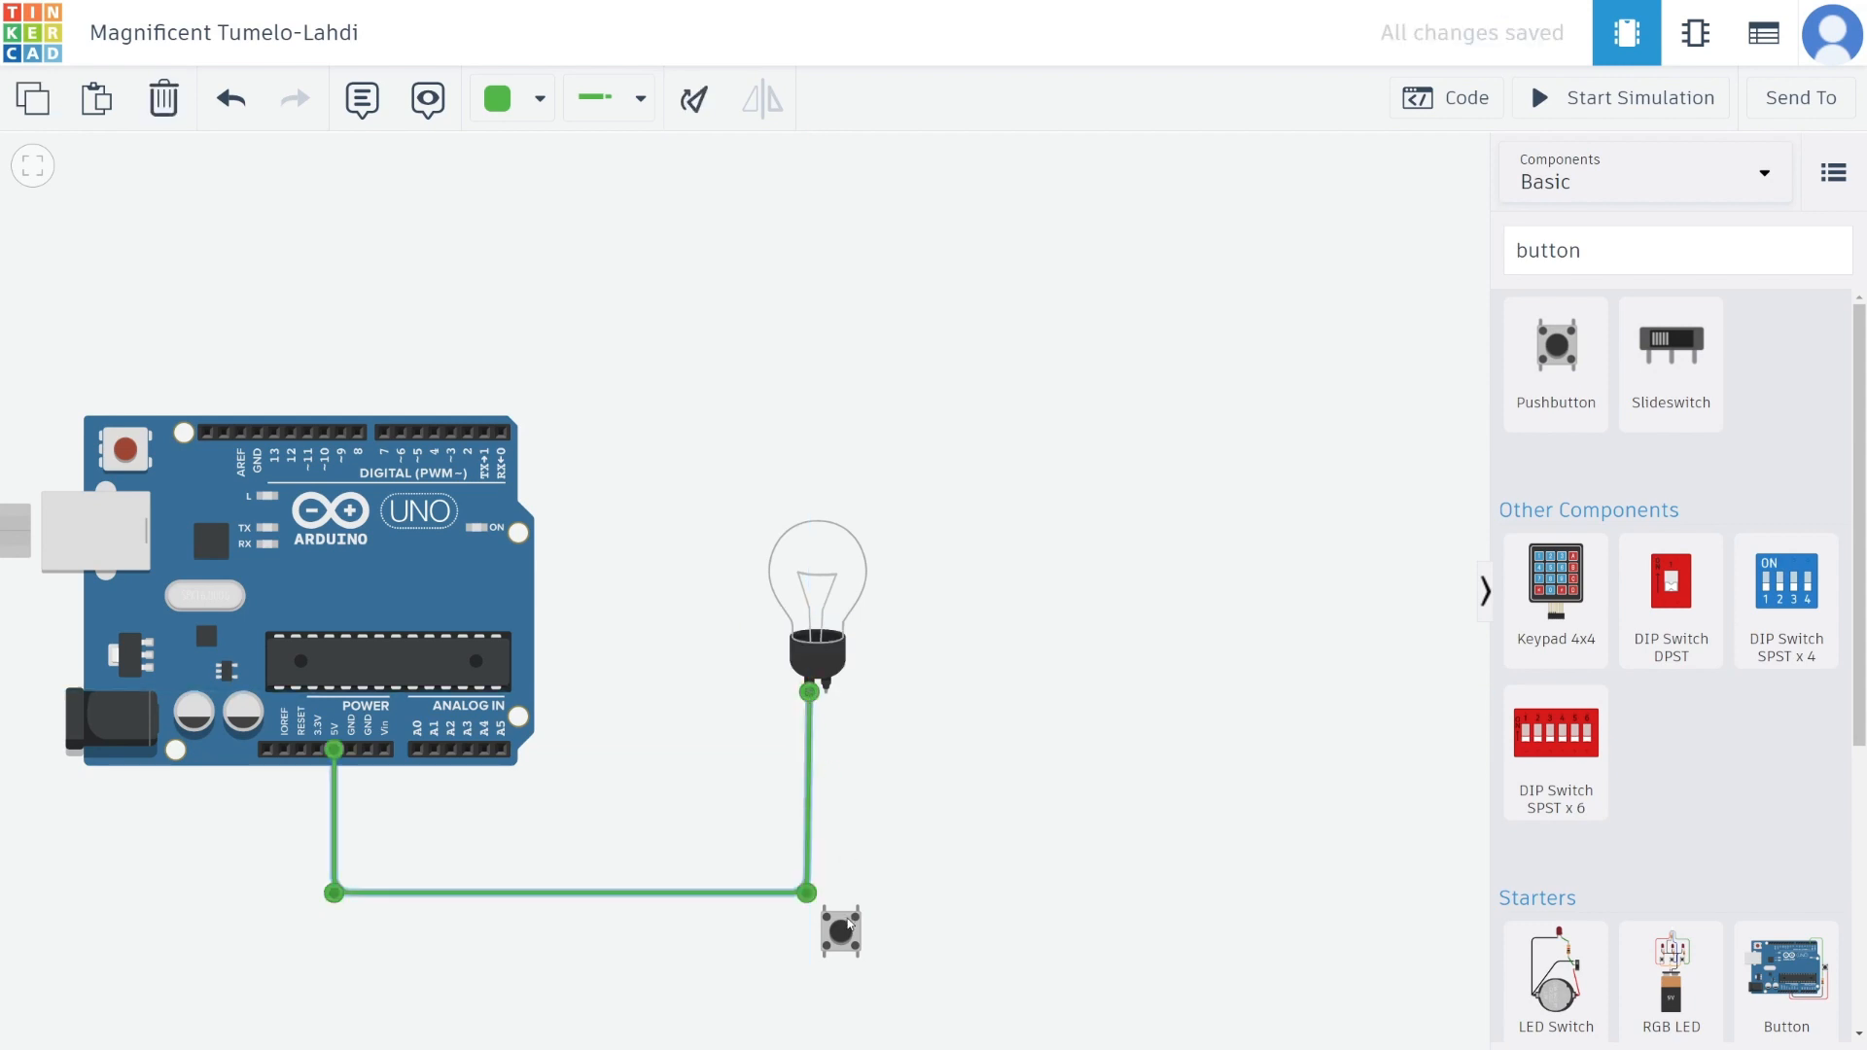
- Move the pushbutton to the right, clear of the wire, and nudge the light bulb to straighten its vertical wire segment
left_click_drag(842, 932, 1052, 884)
left_click_drag(821, 600, 818, 601)
left_click(883, 647)
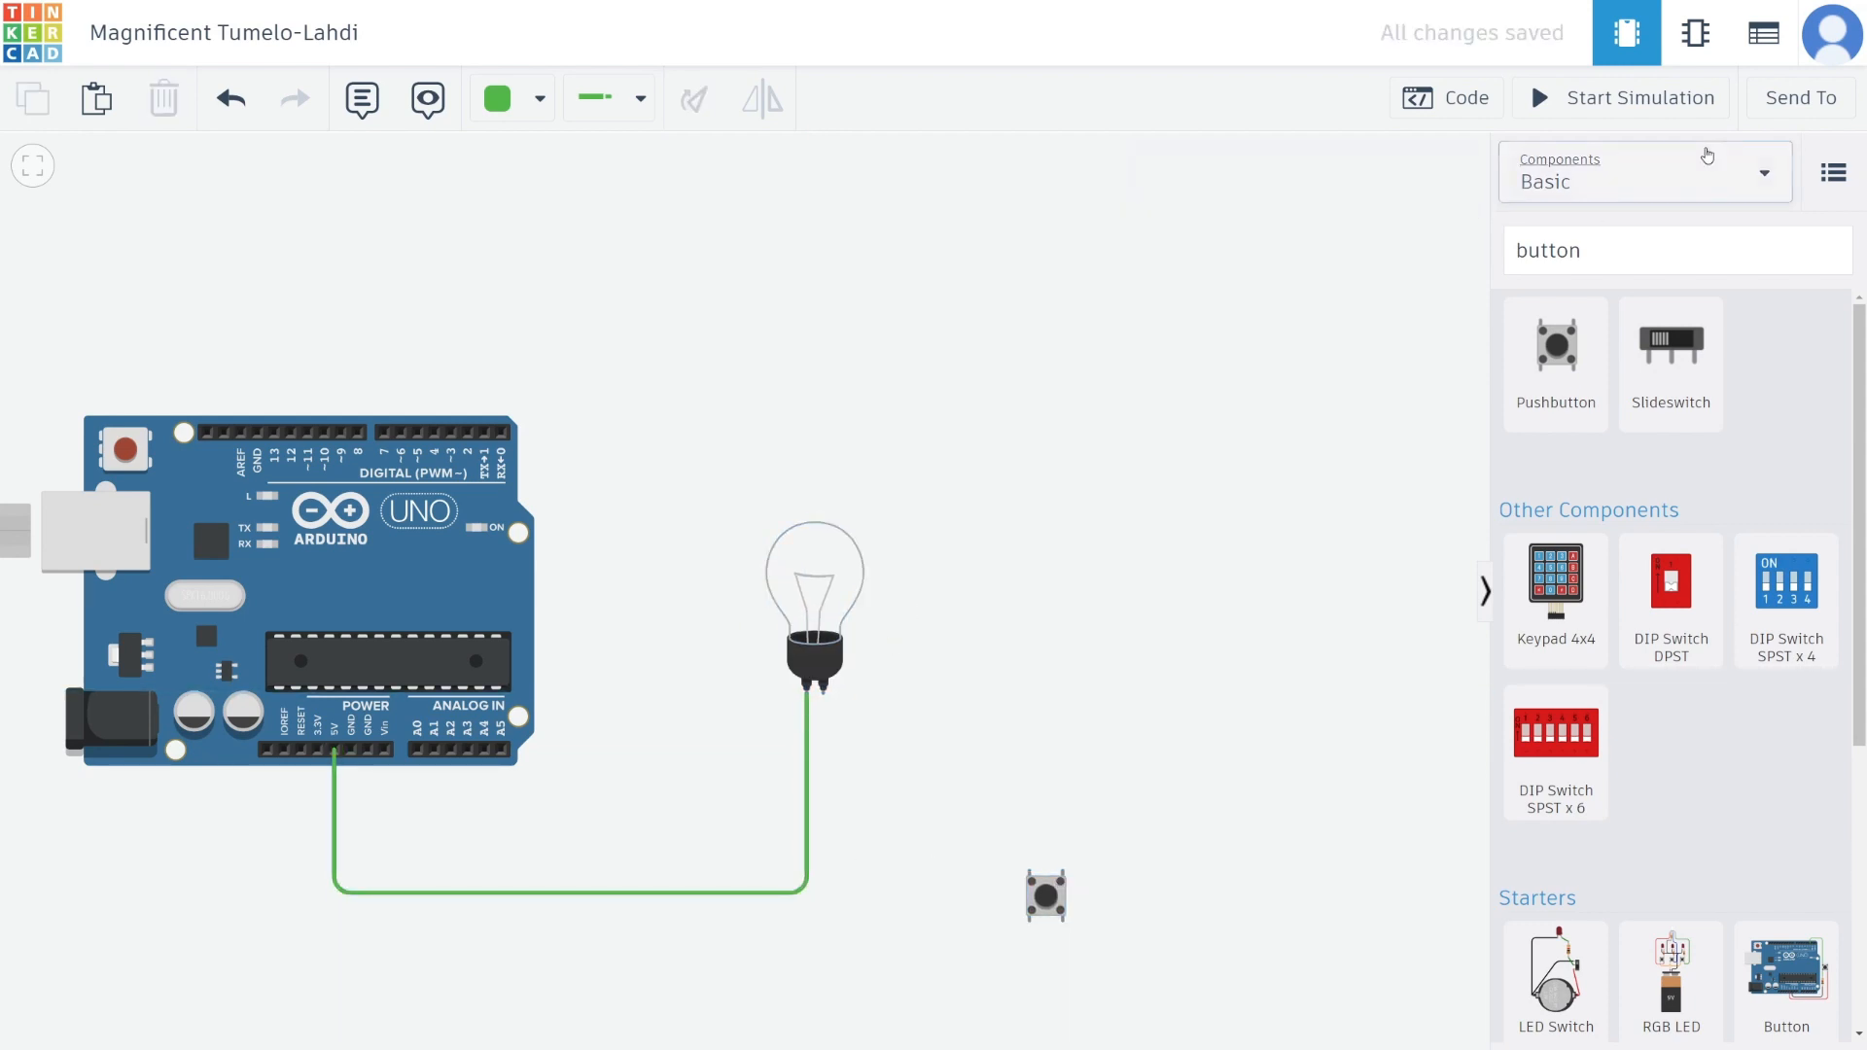
- Run the simulation with only the 5V wire connected to the light bulb, and stop it
left_click(1607, 101)
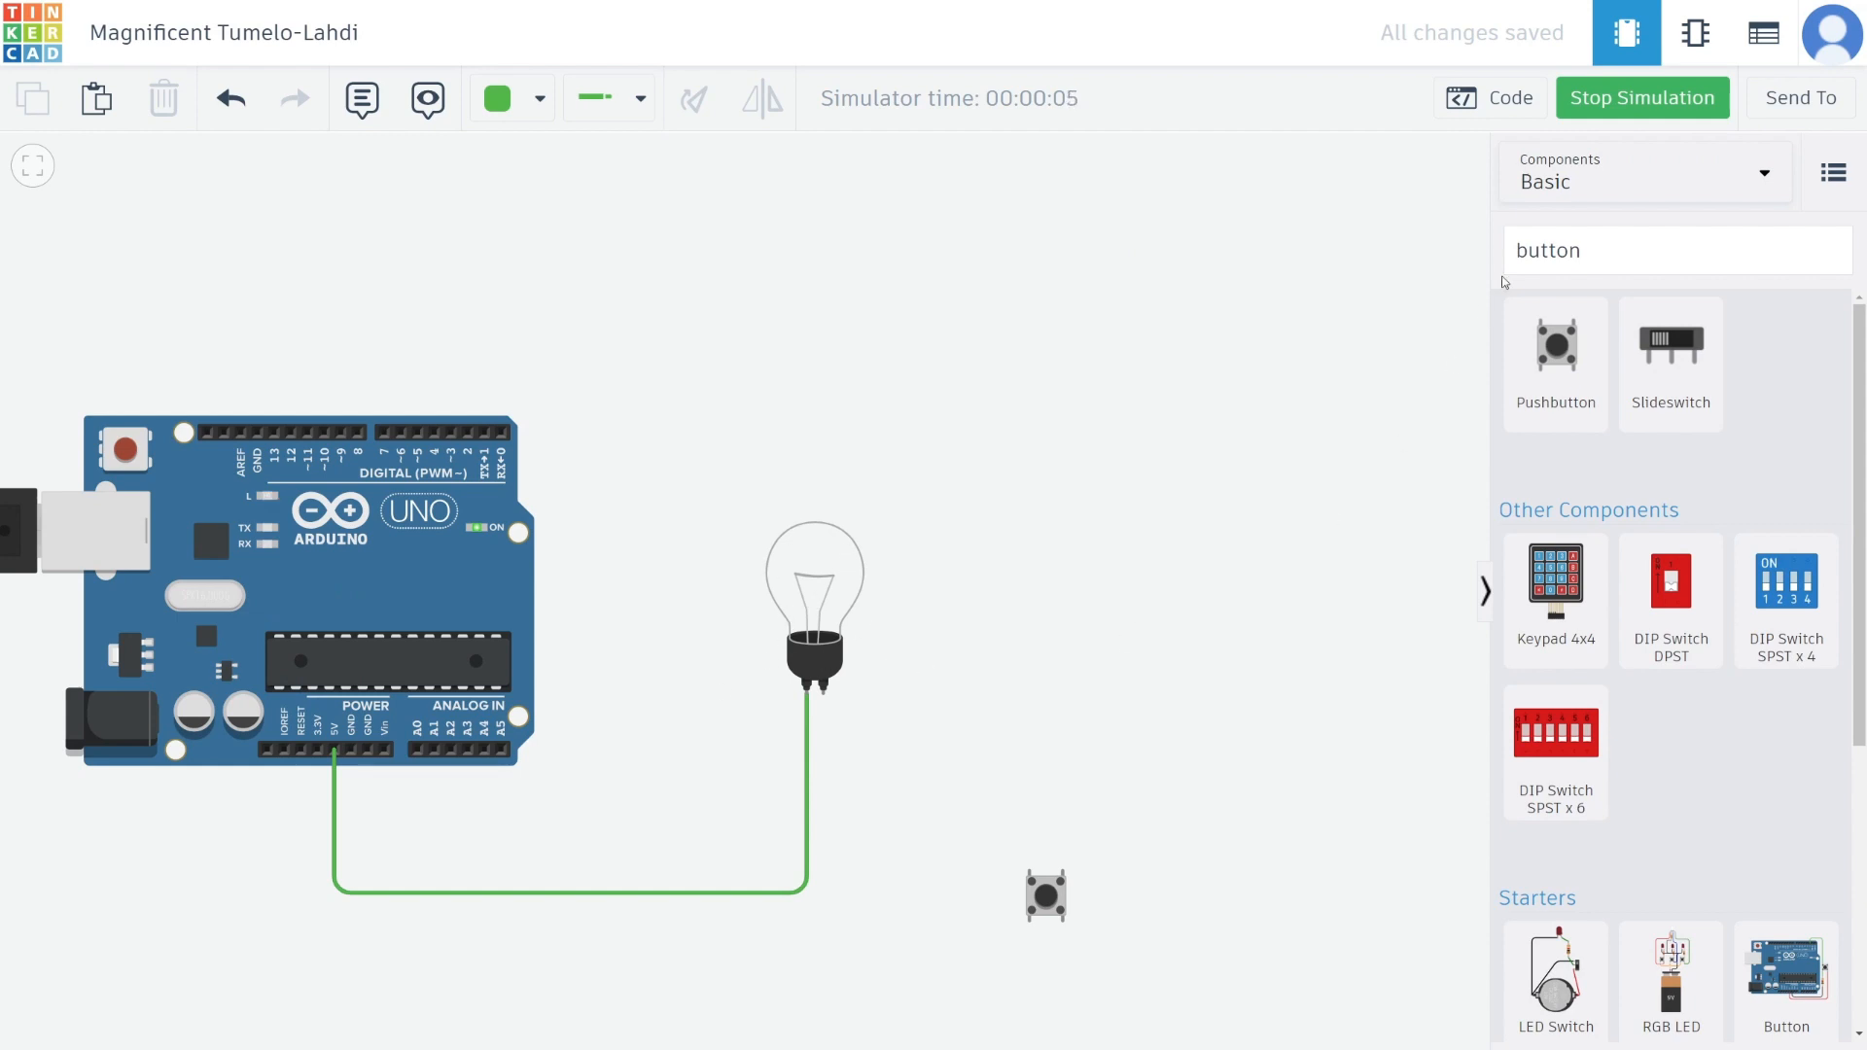
left_click(1606, 102)
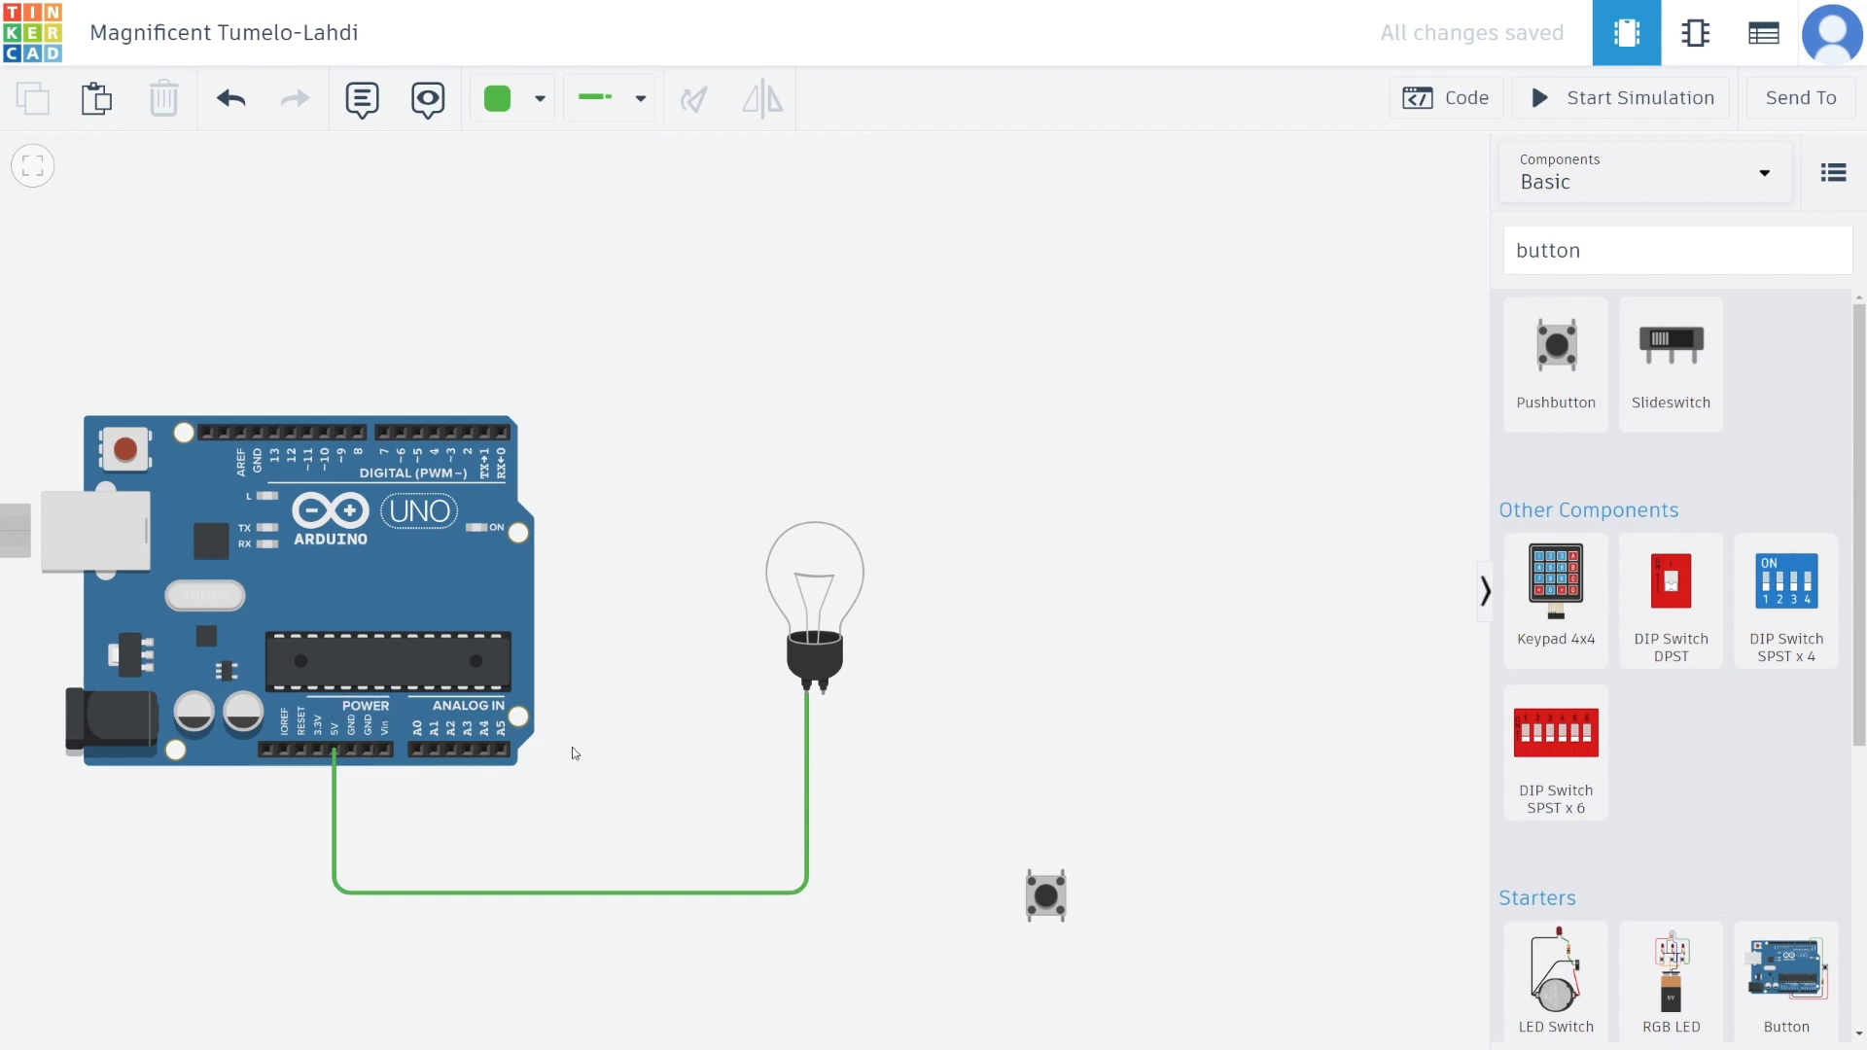
- Wire the light bulb's Terminal 2 to the Arduino's second power-side GND pin and deselect the wire
left_click(824, 694)
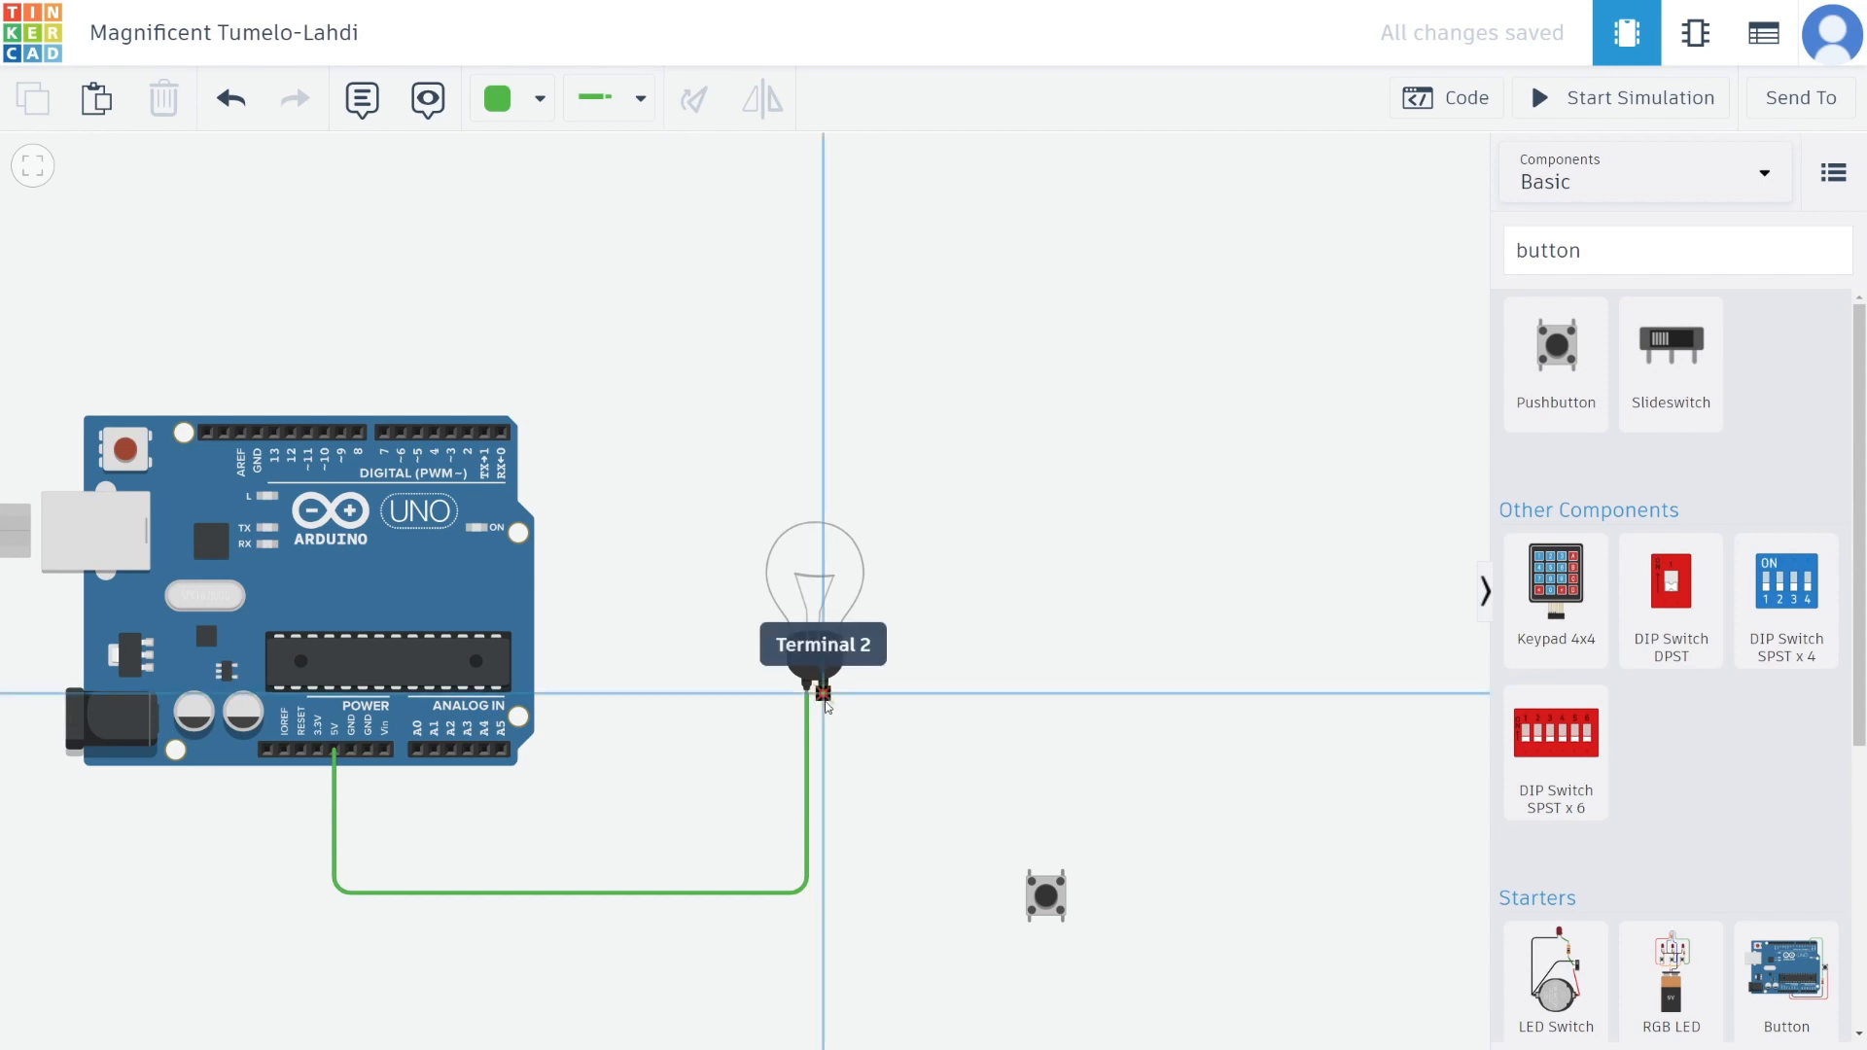
left_click(822, 834)
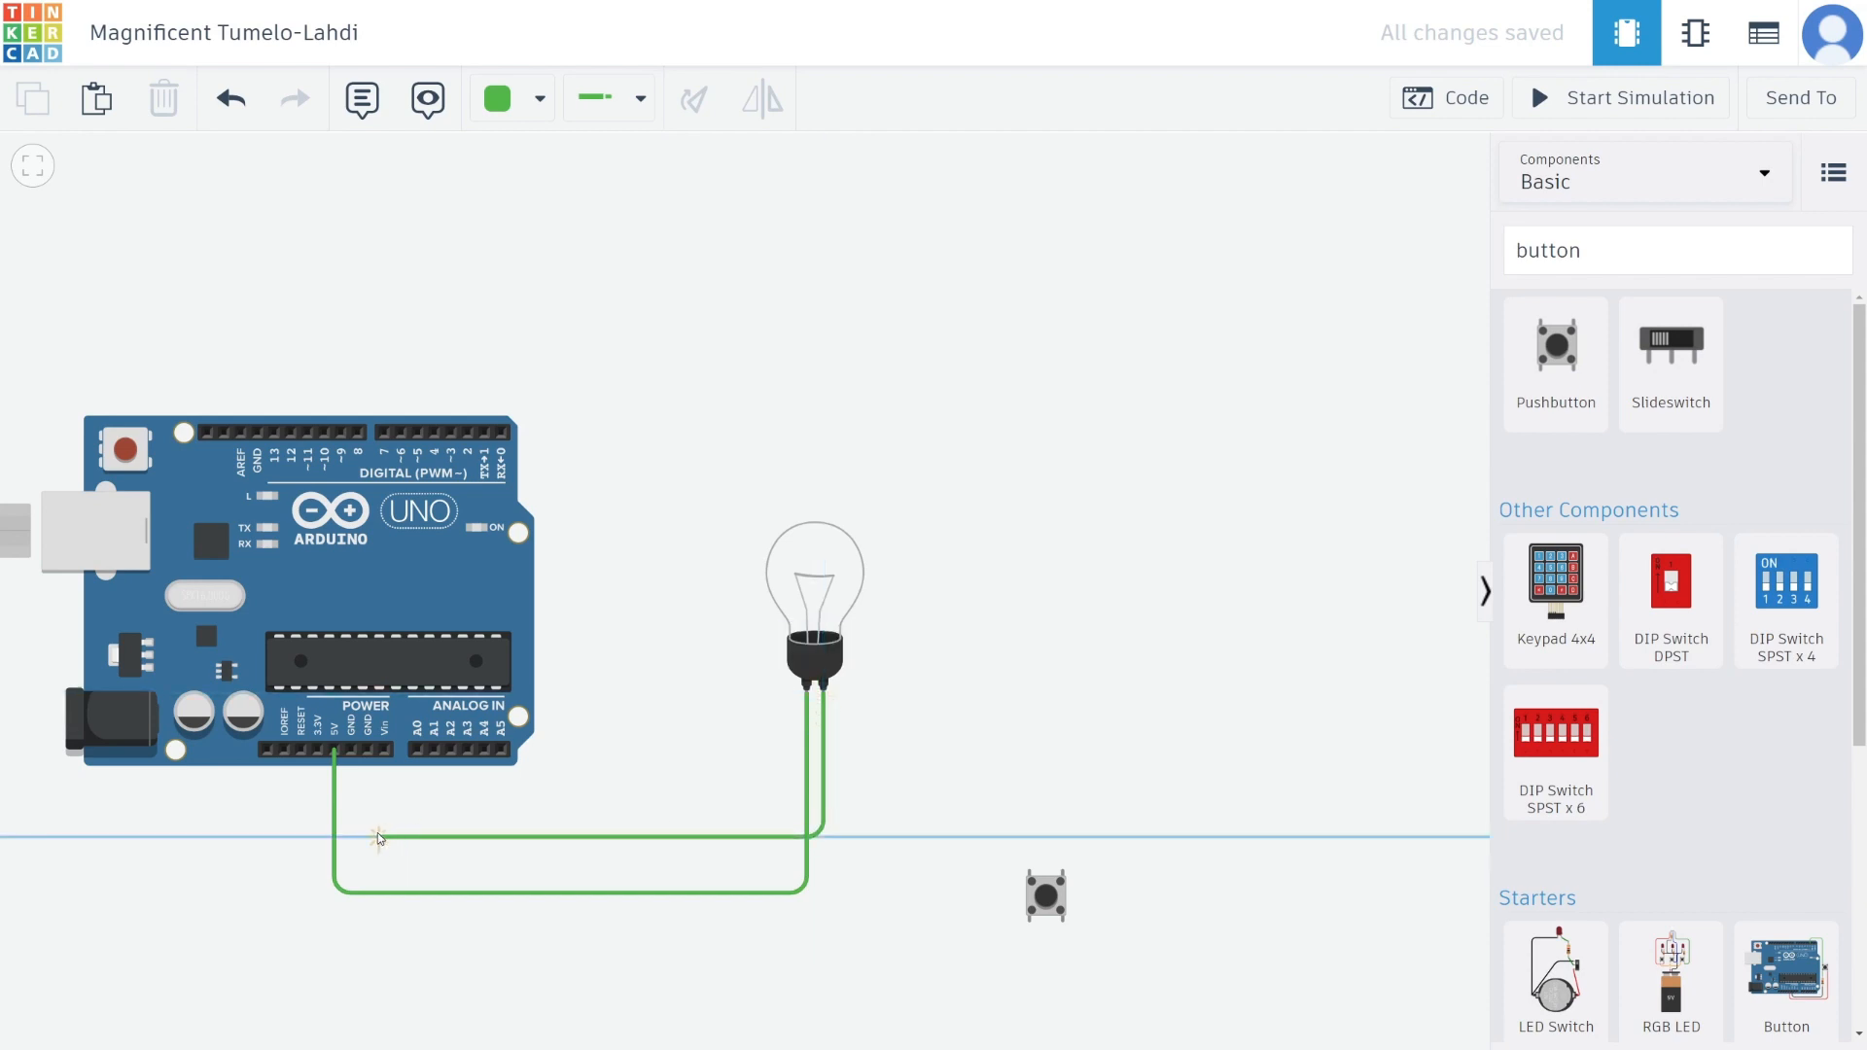
left_click(367, 750)
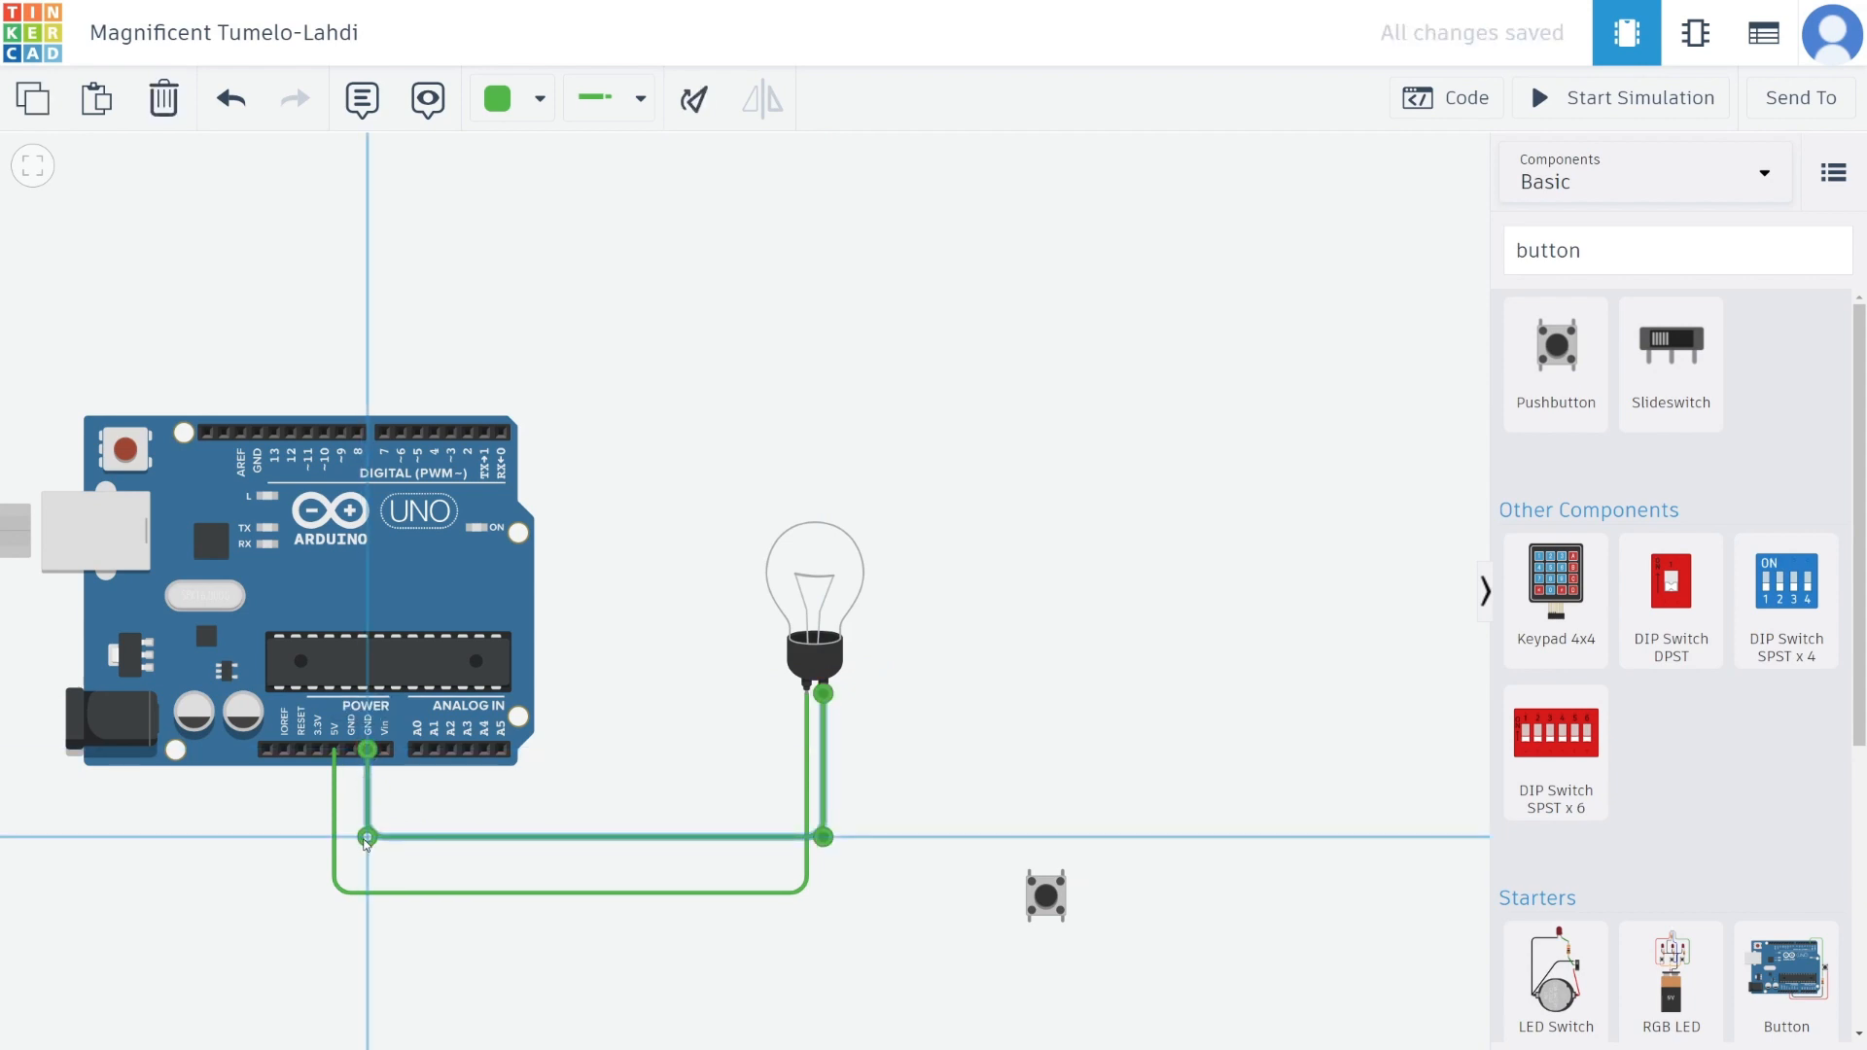
left_click(851, 984)
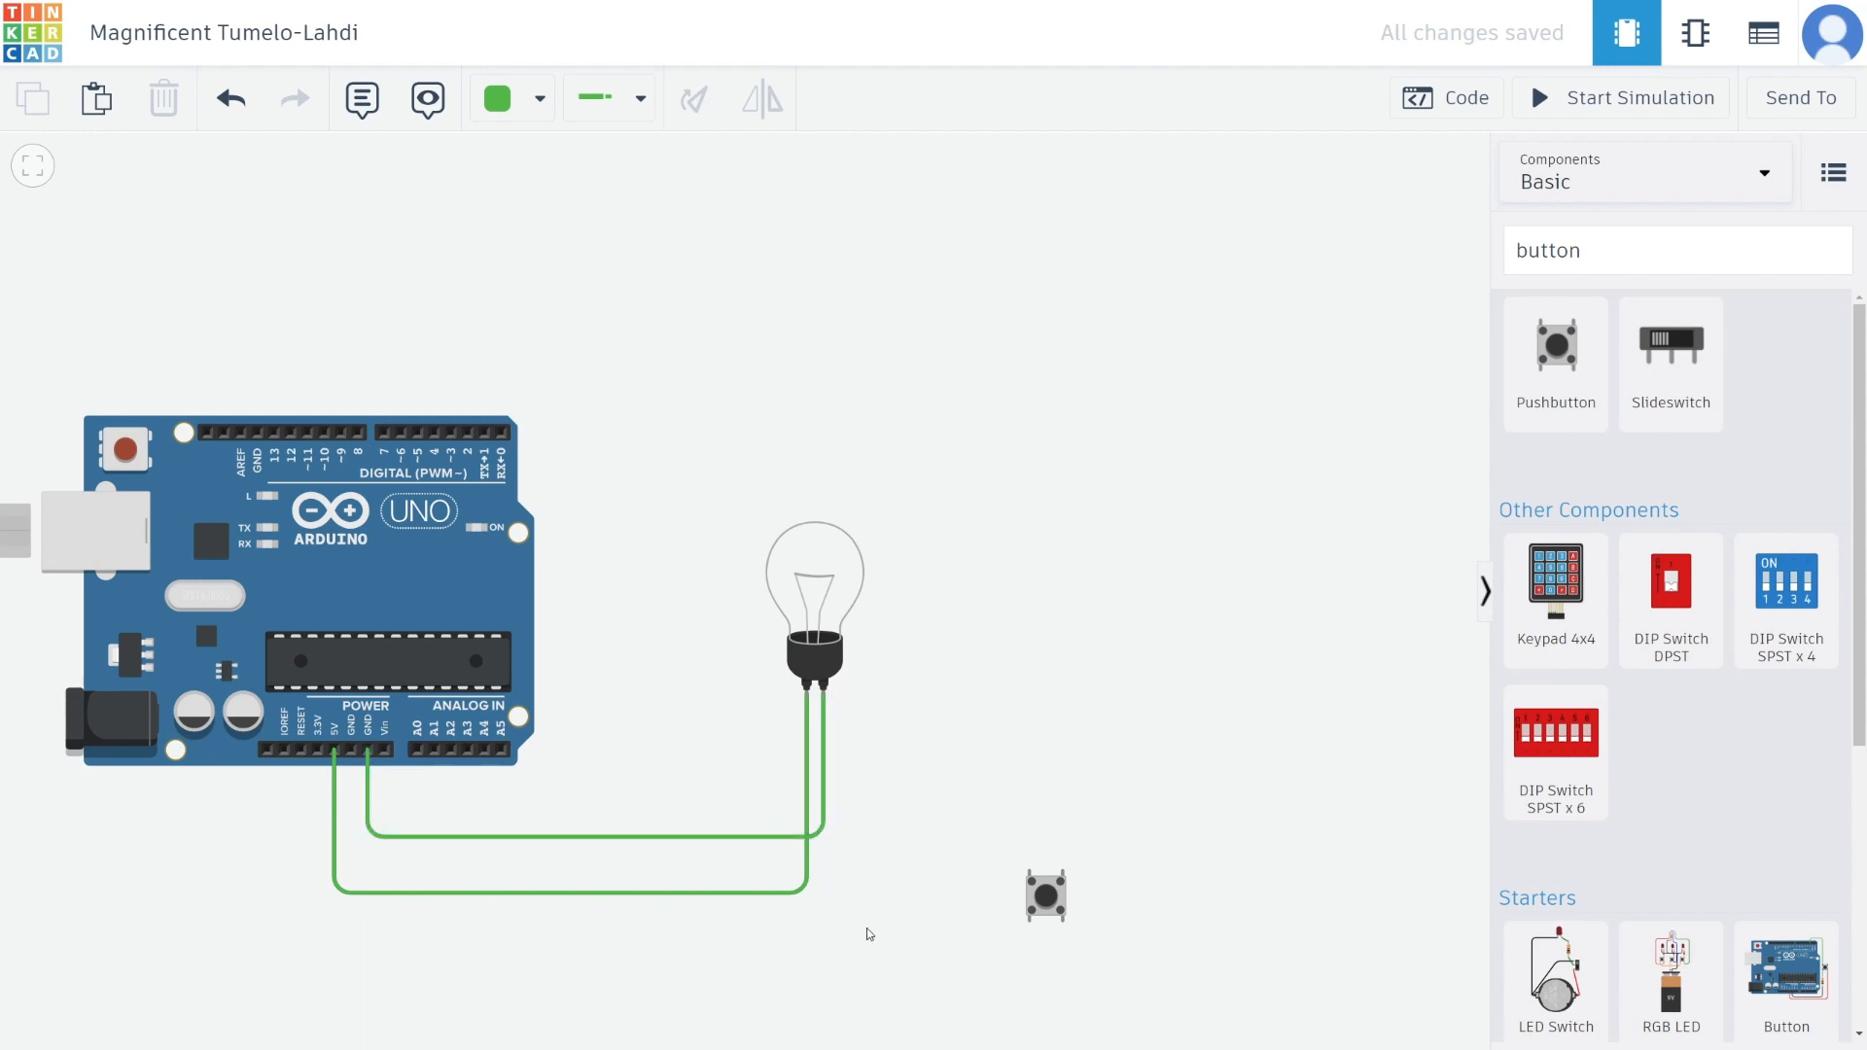
- Delete both wires between the Arduino and the light bulb
left_click(826, 739)
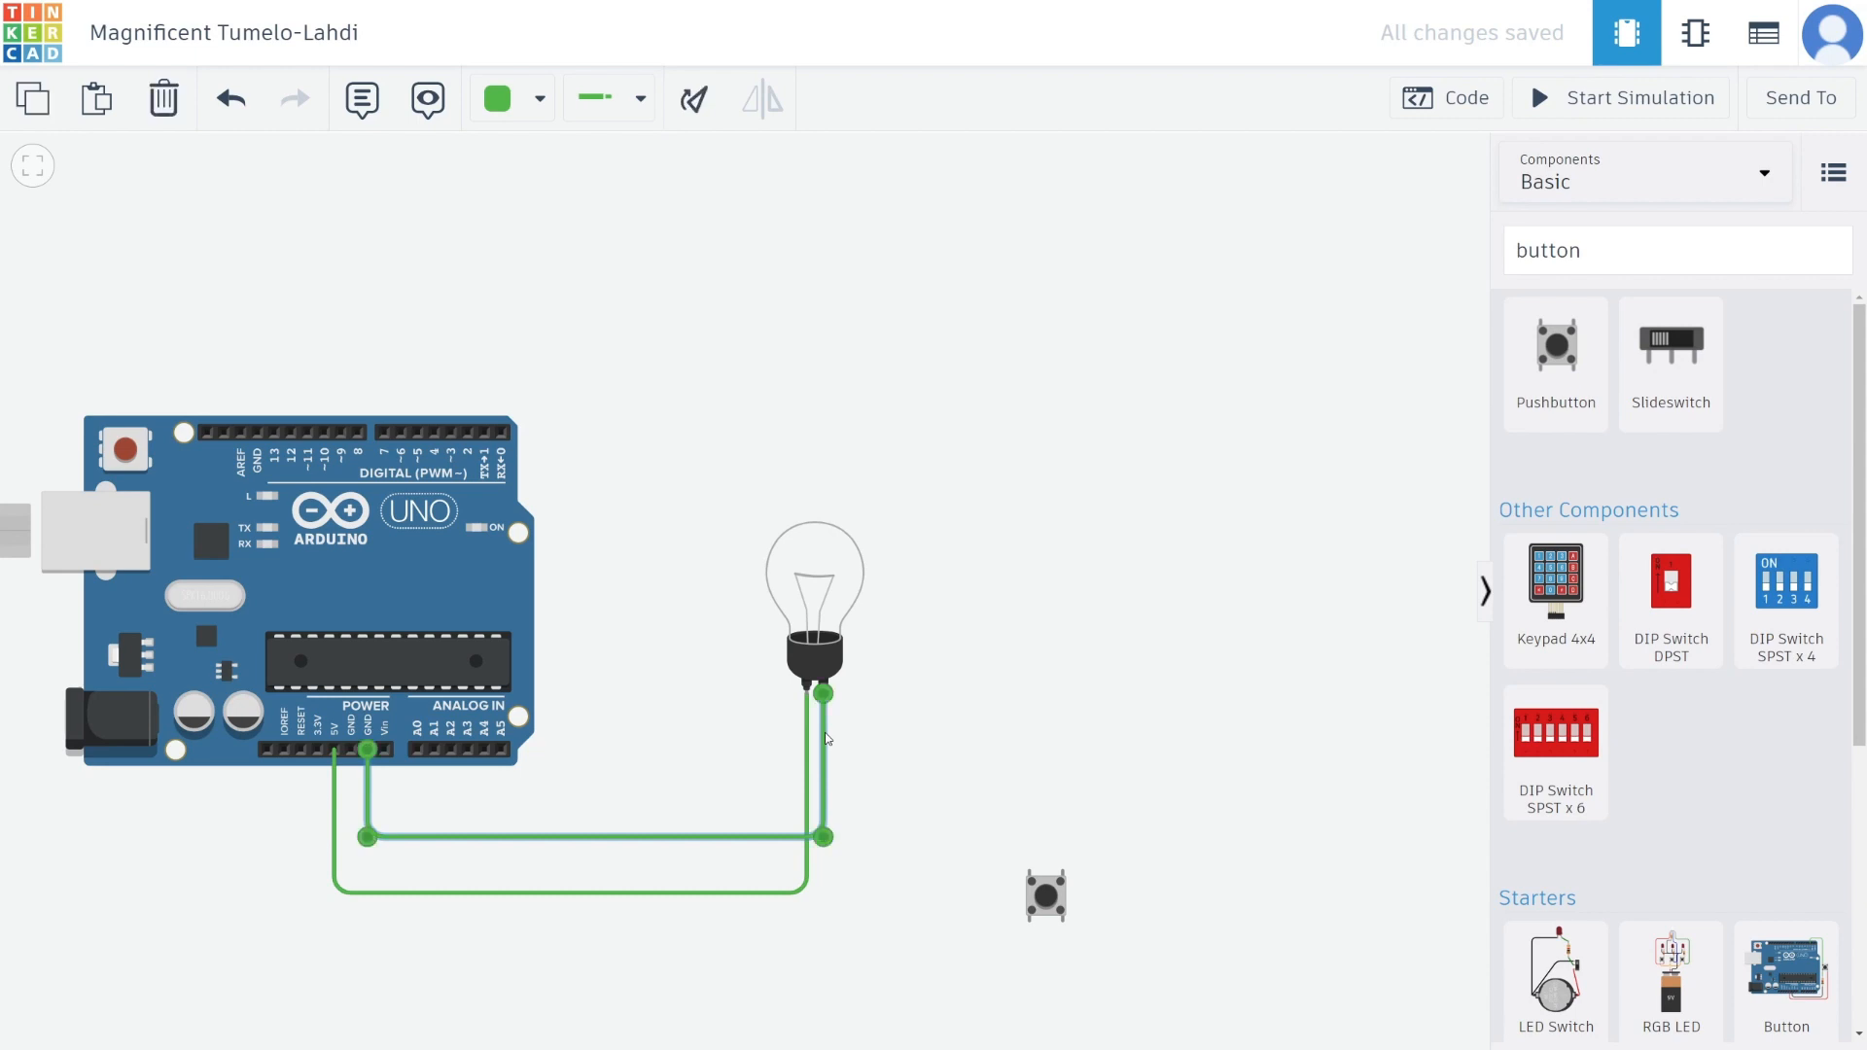
key("Delete")
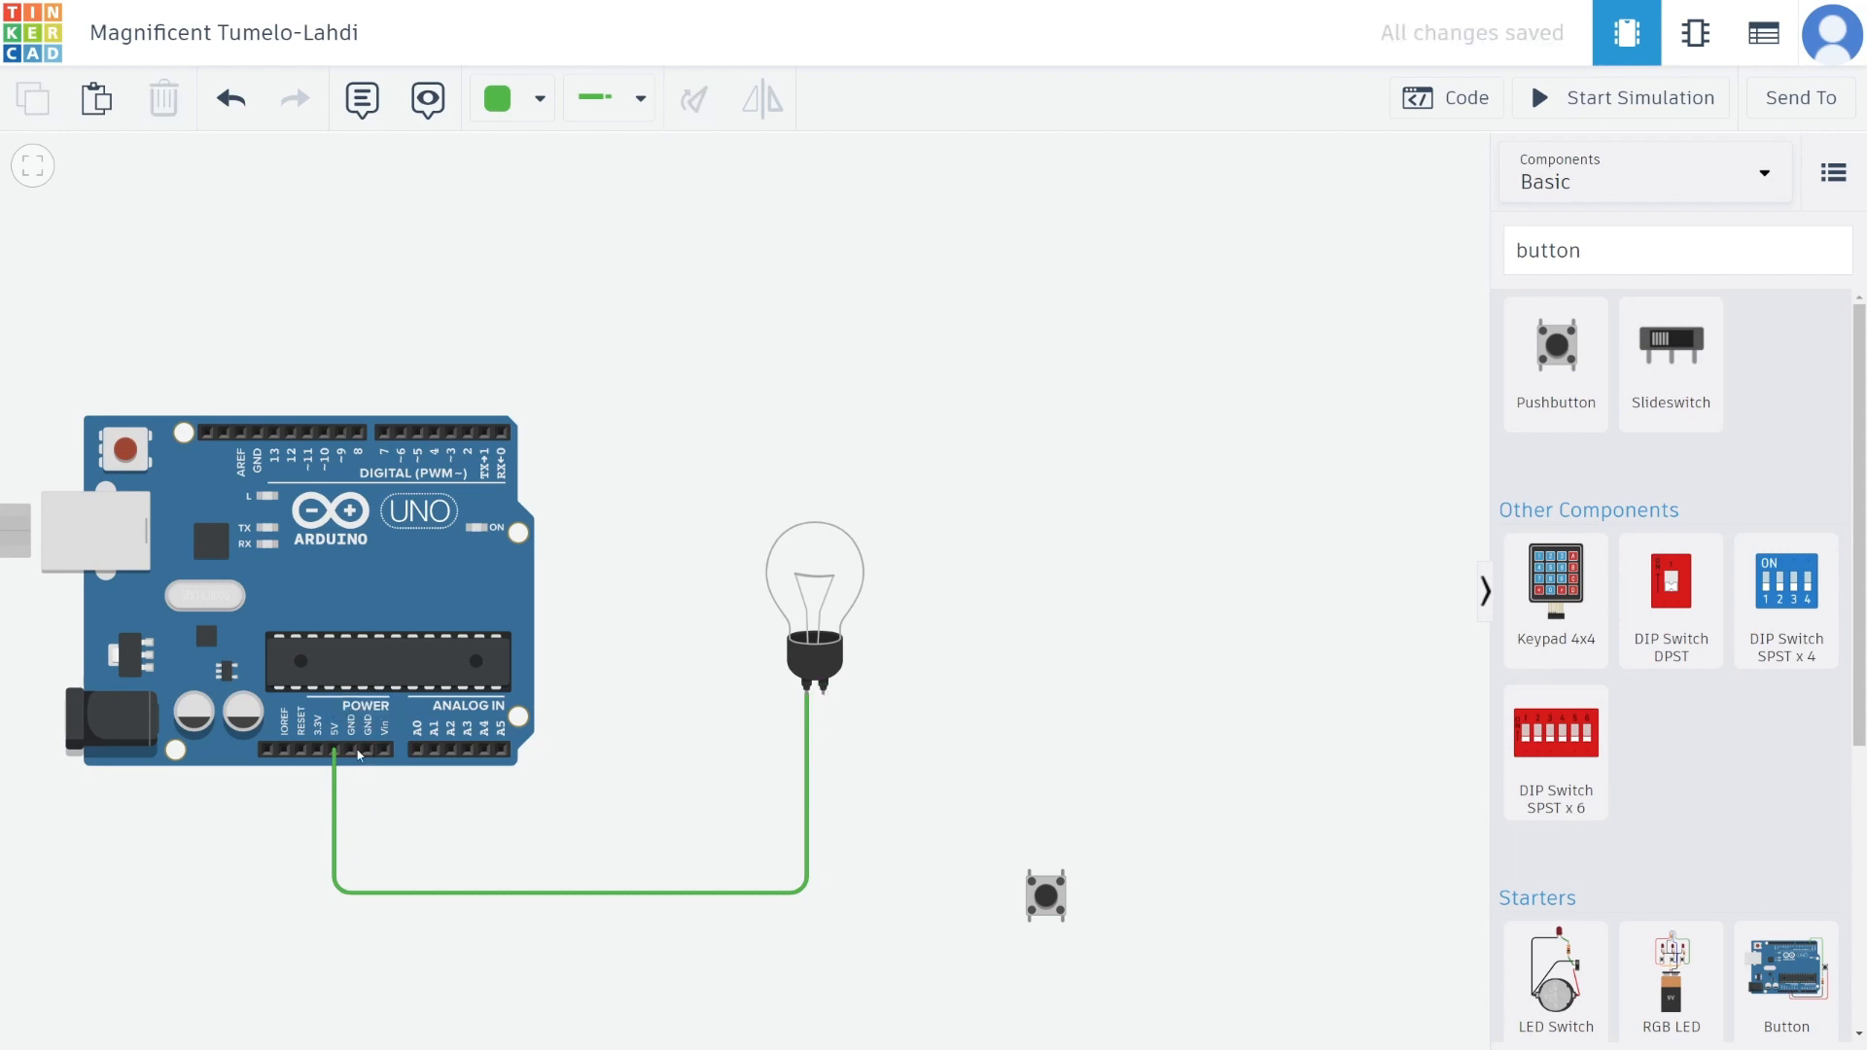
left_click(807, 747)
key("Delete")
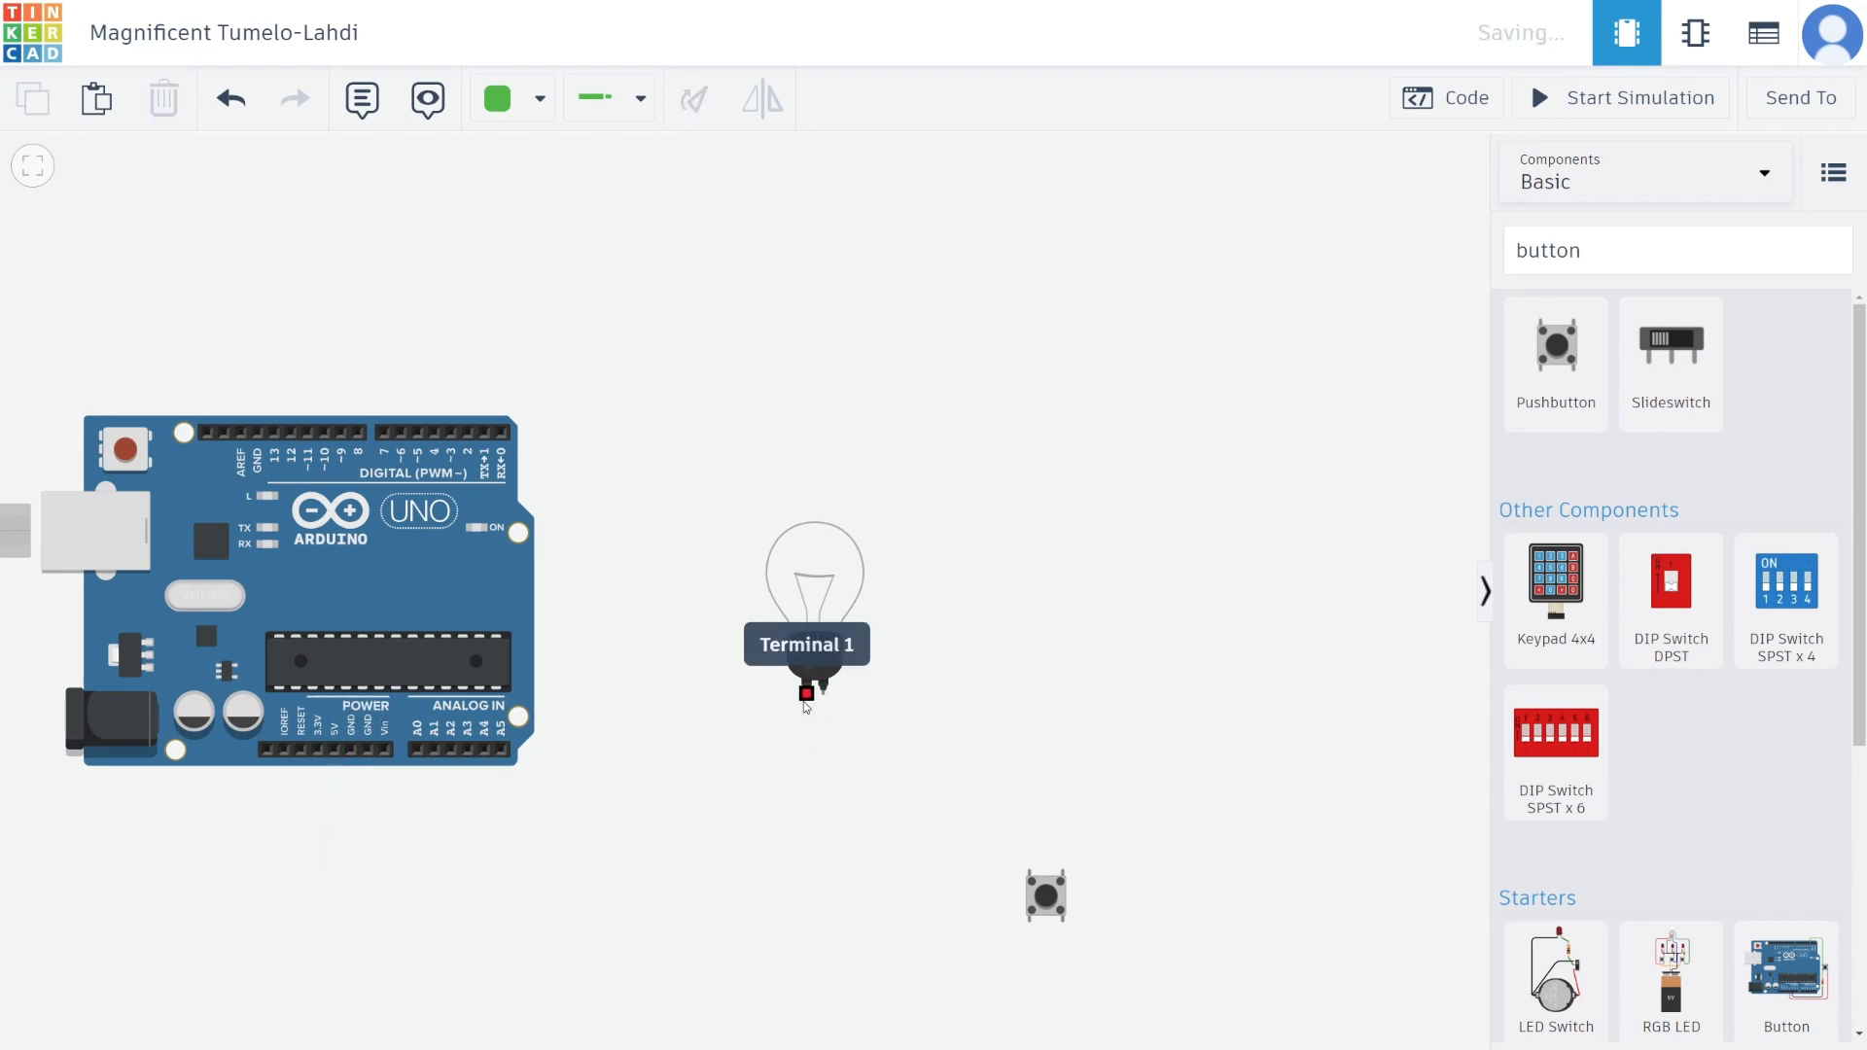
- Wire the light bulb's Terminal 1 to the Arduino's second power-side GND pin and straighten the wire's corner below the board
left_click(807, 692)
left_click(802, 907)
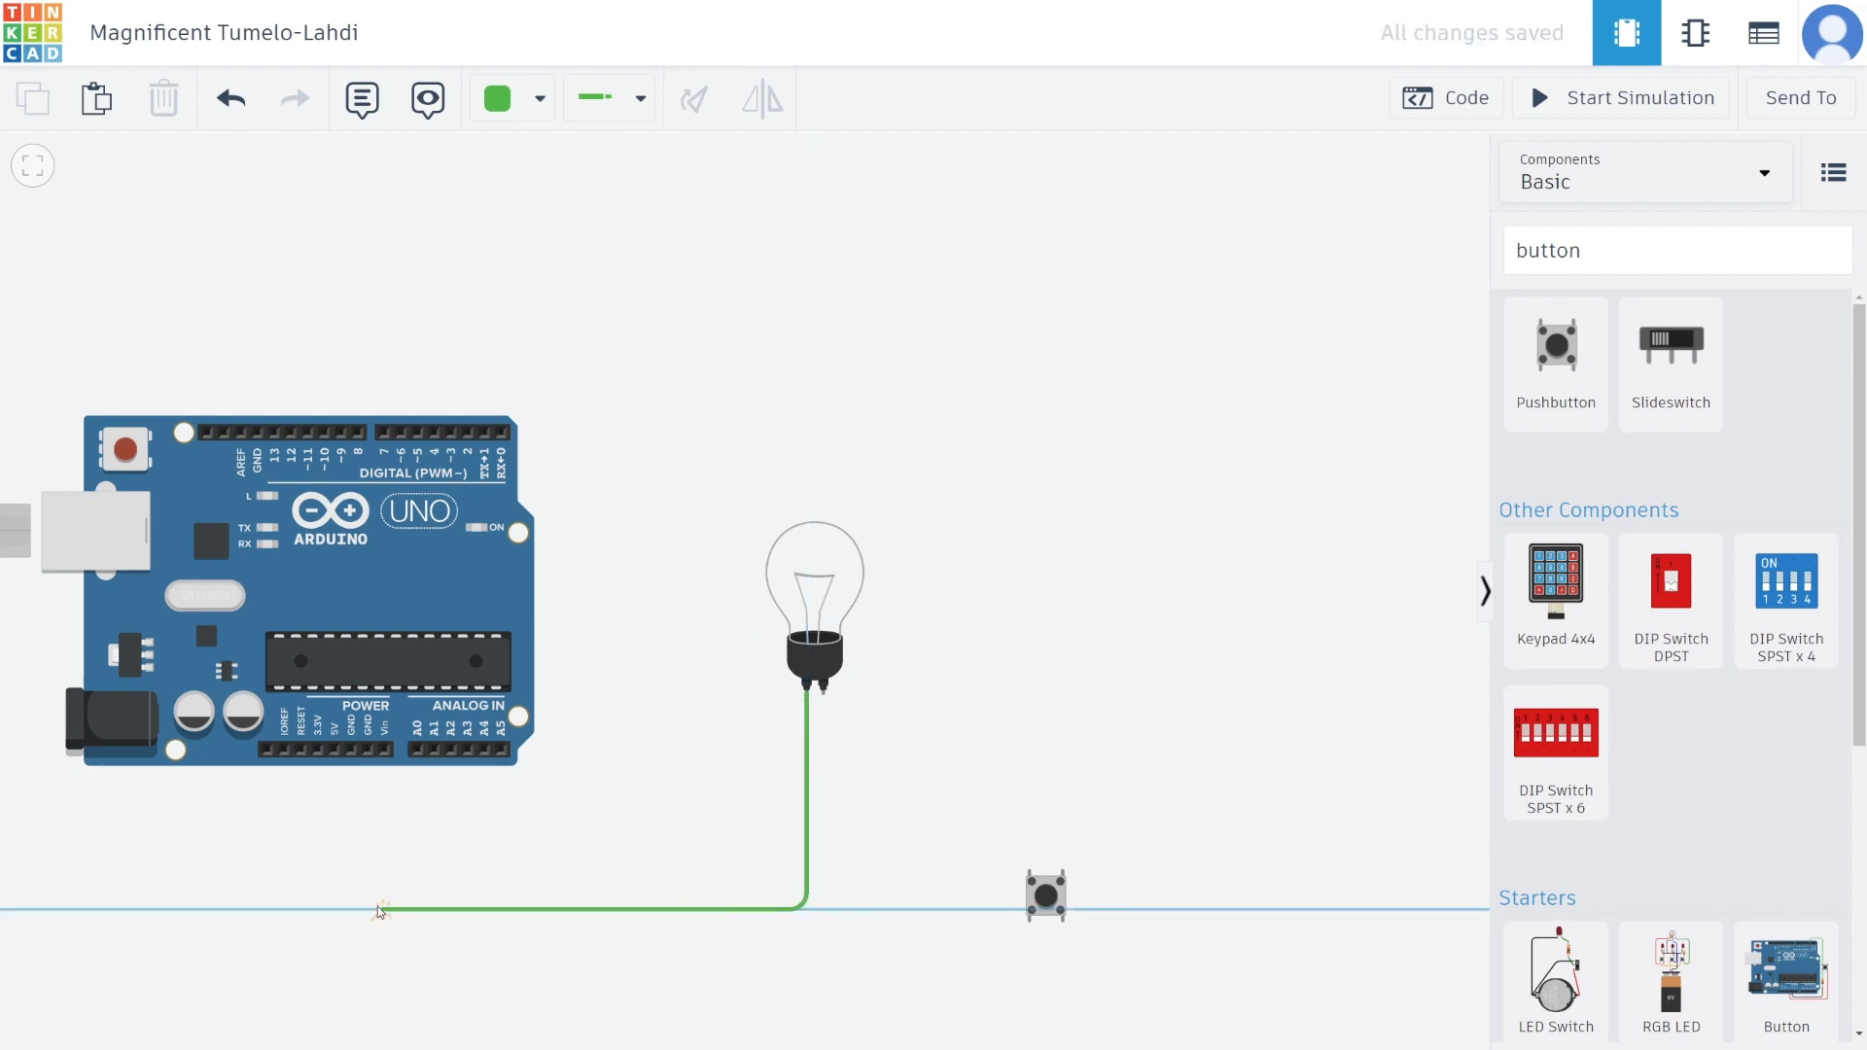
left_click(378, 907)
left_click(367, 749)
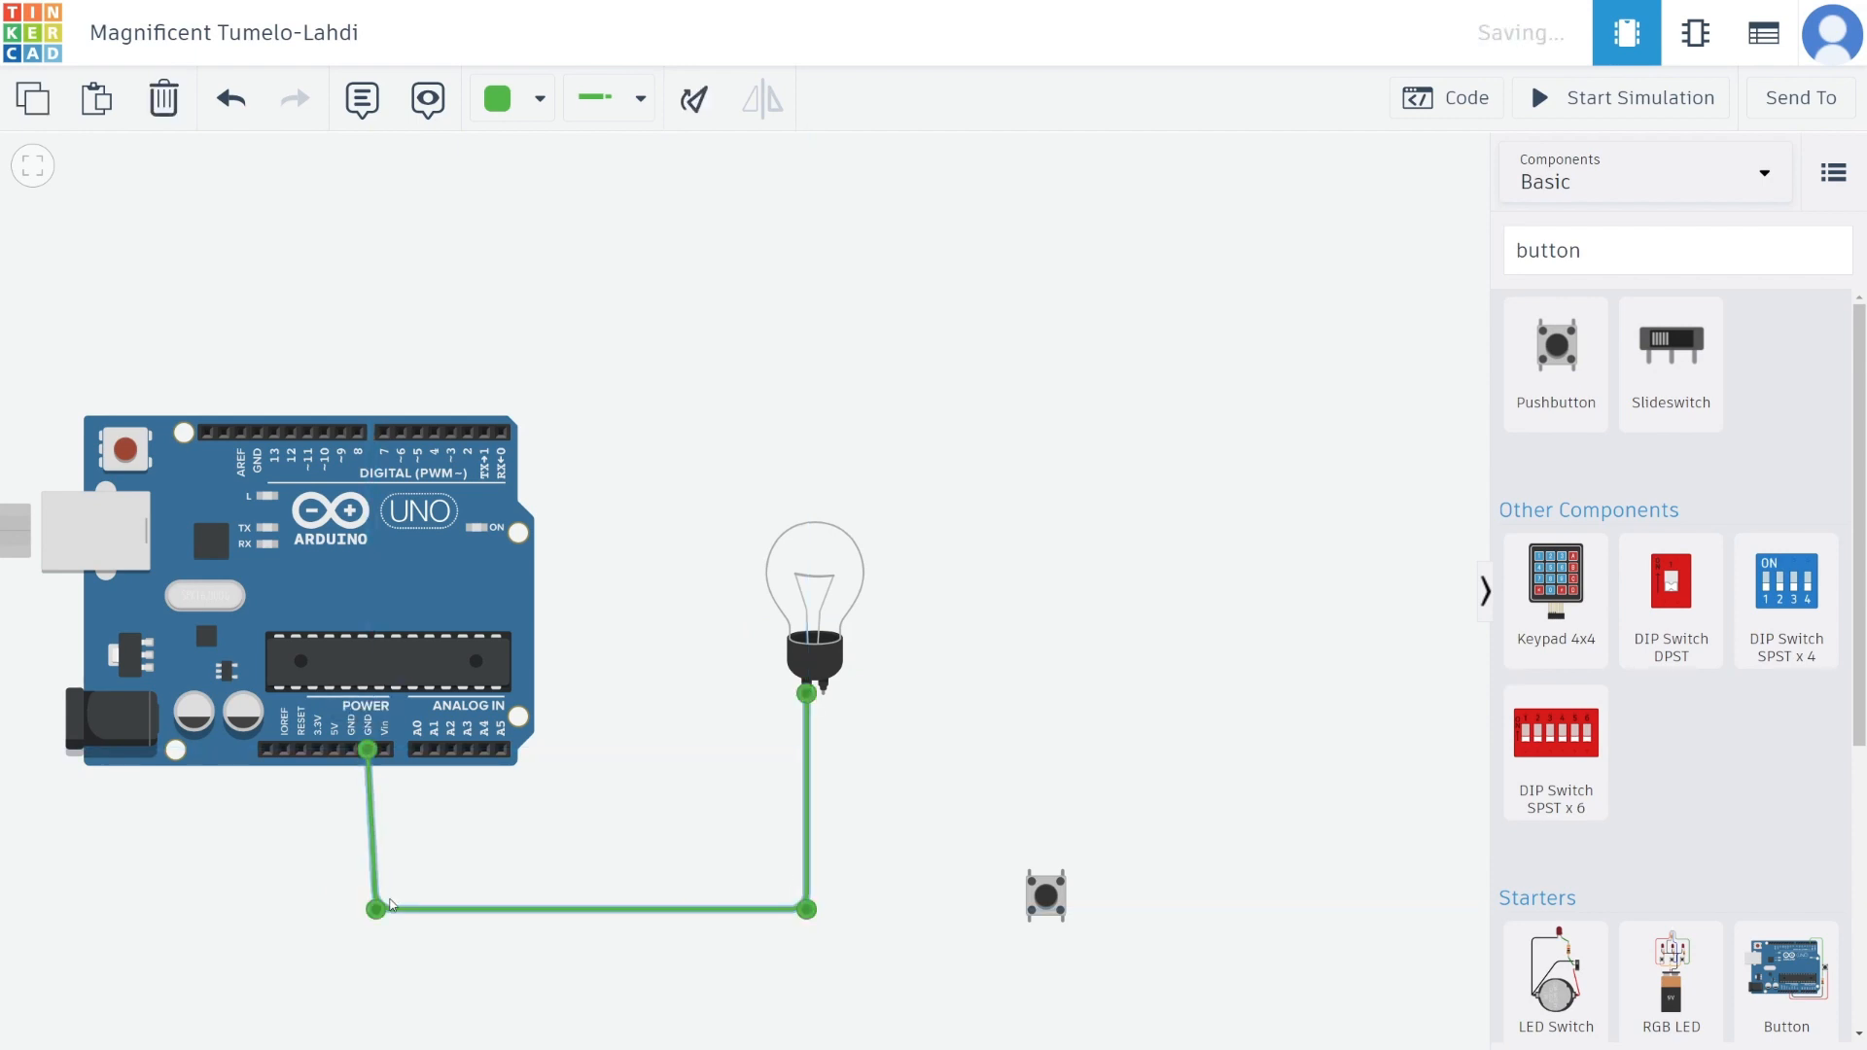
left_click_drag(390, 903, 367, 908)
- Wire the Arduino's 5V pin to the light bulb's Terminal 2 below the GND wire, and start the simulation
left_click(335, 750)
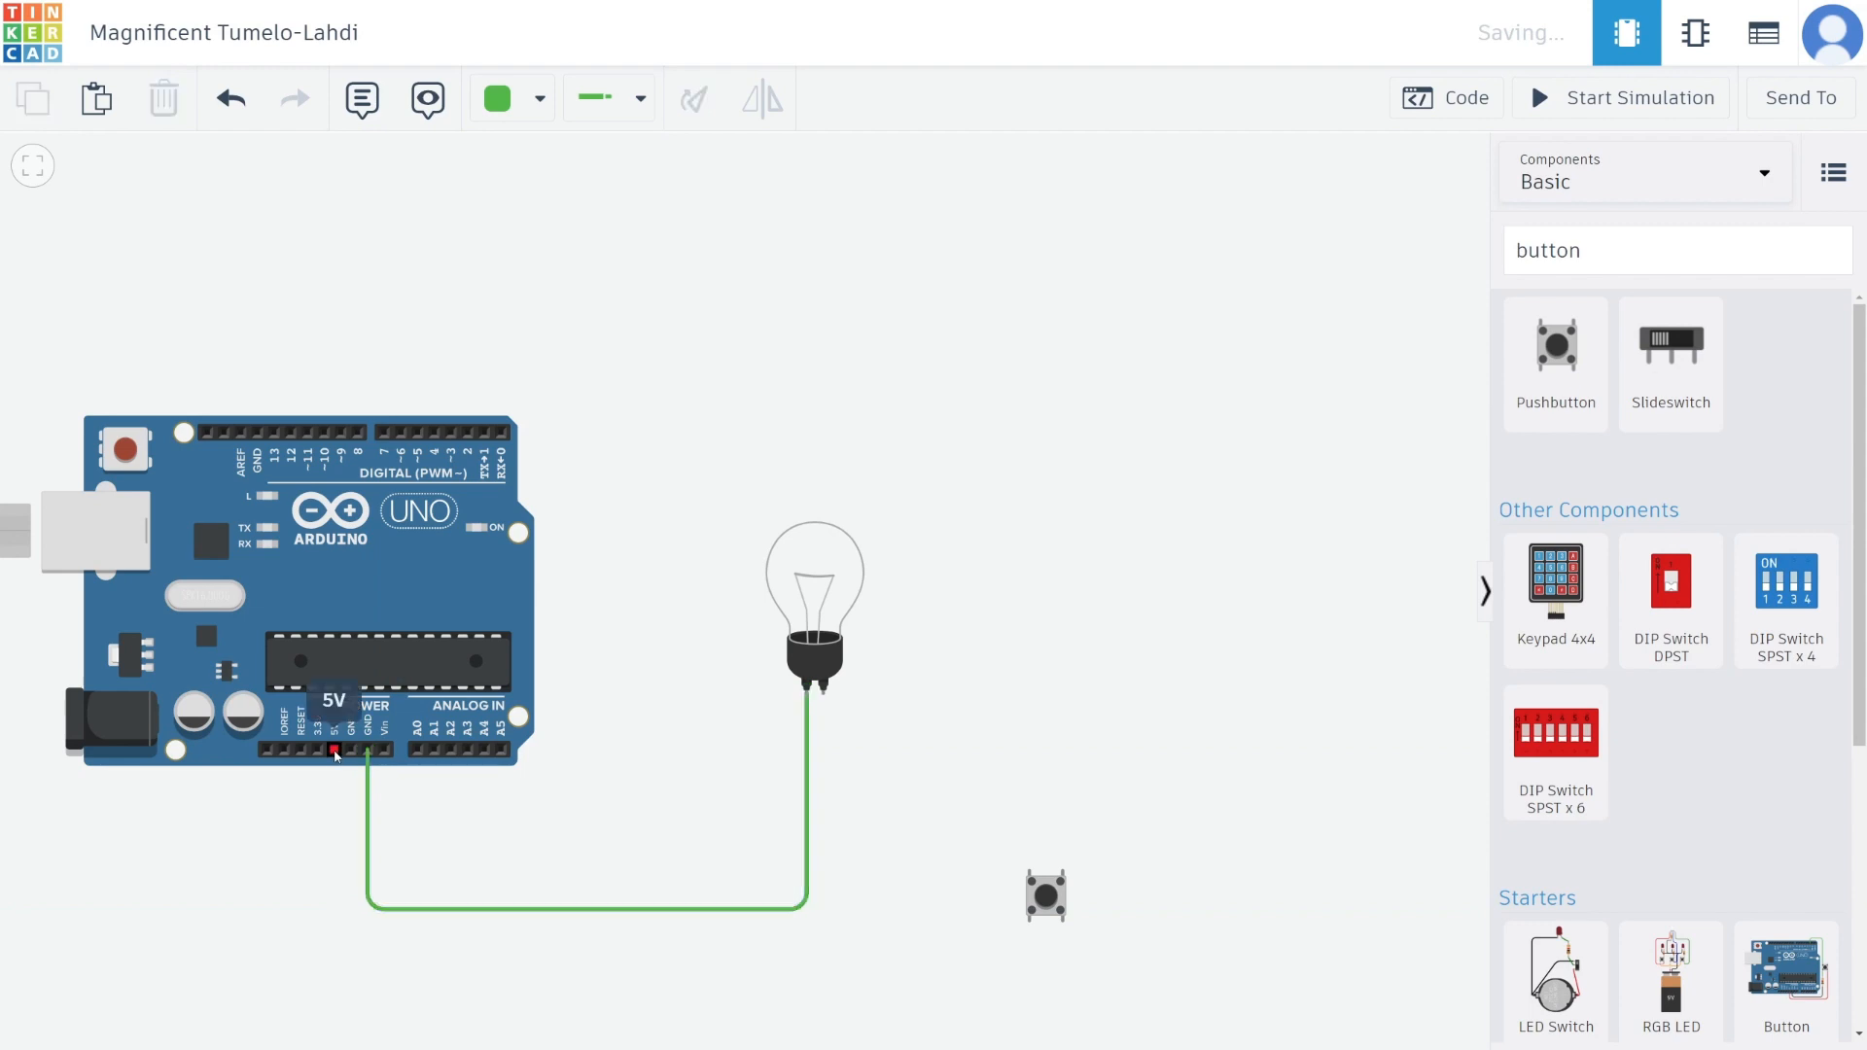
left_click(336, 949)
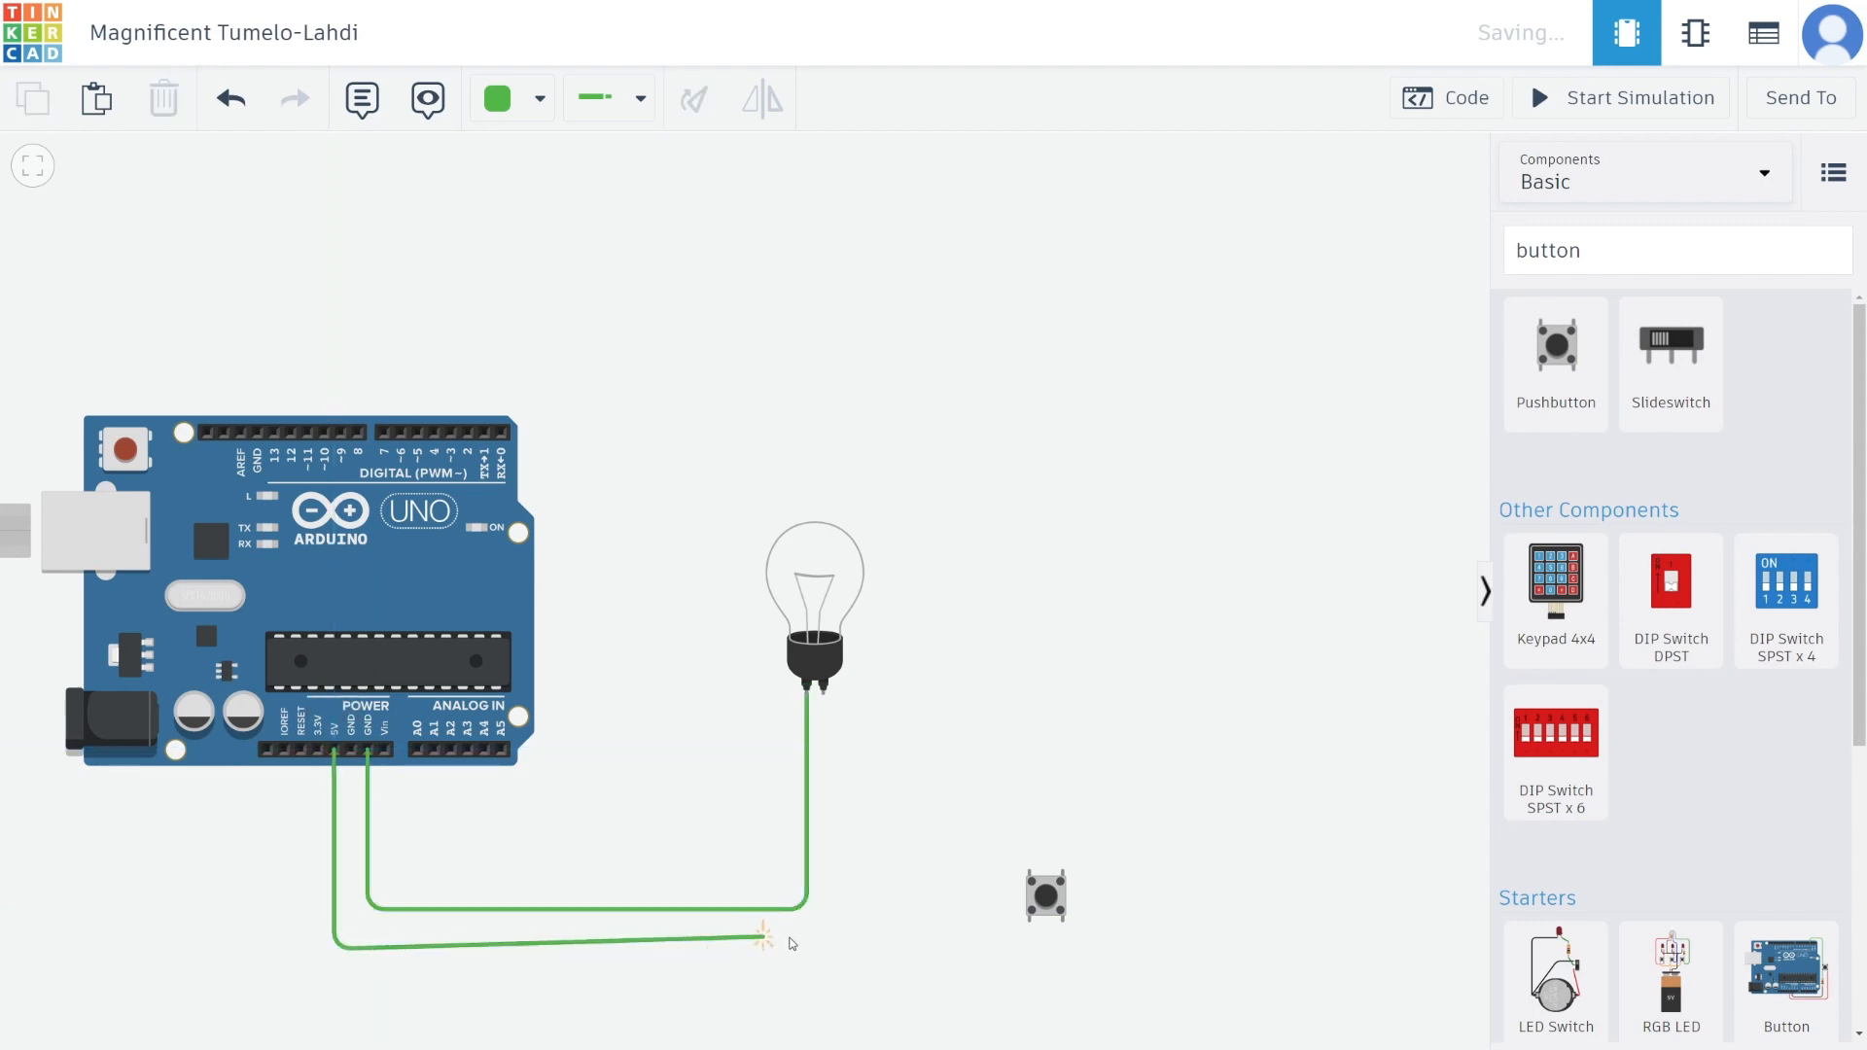
left_click(828, 949)
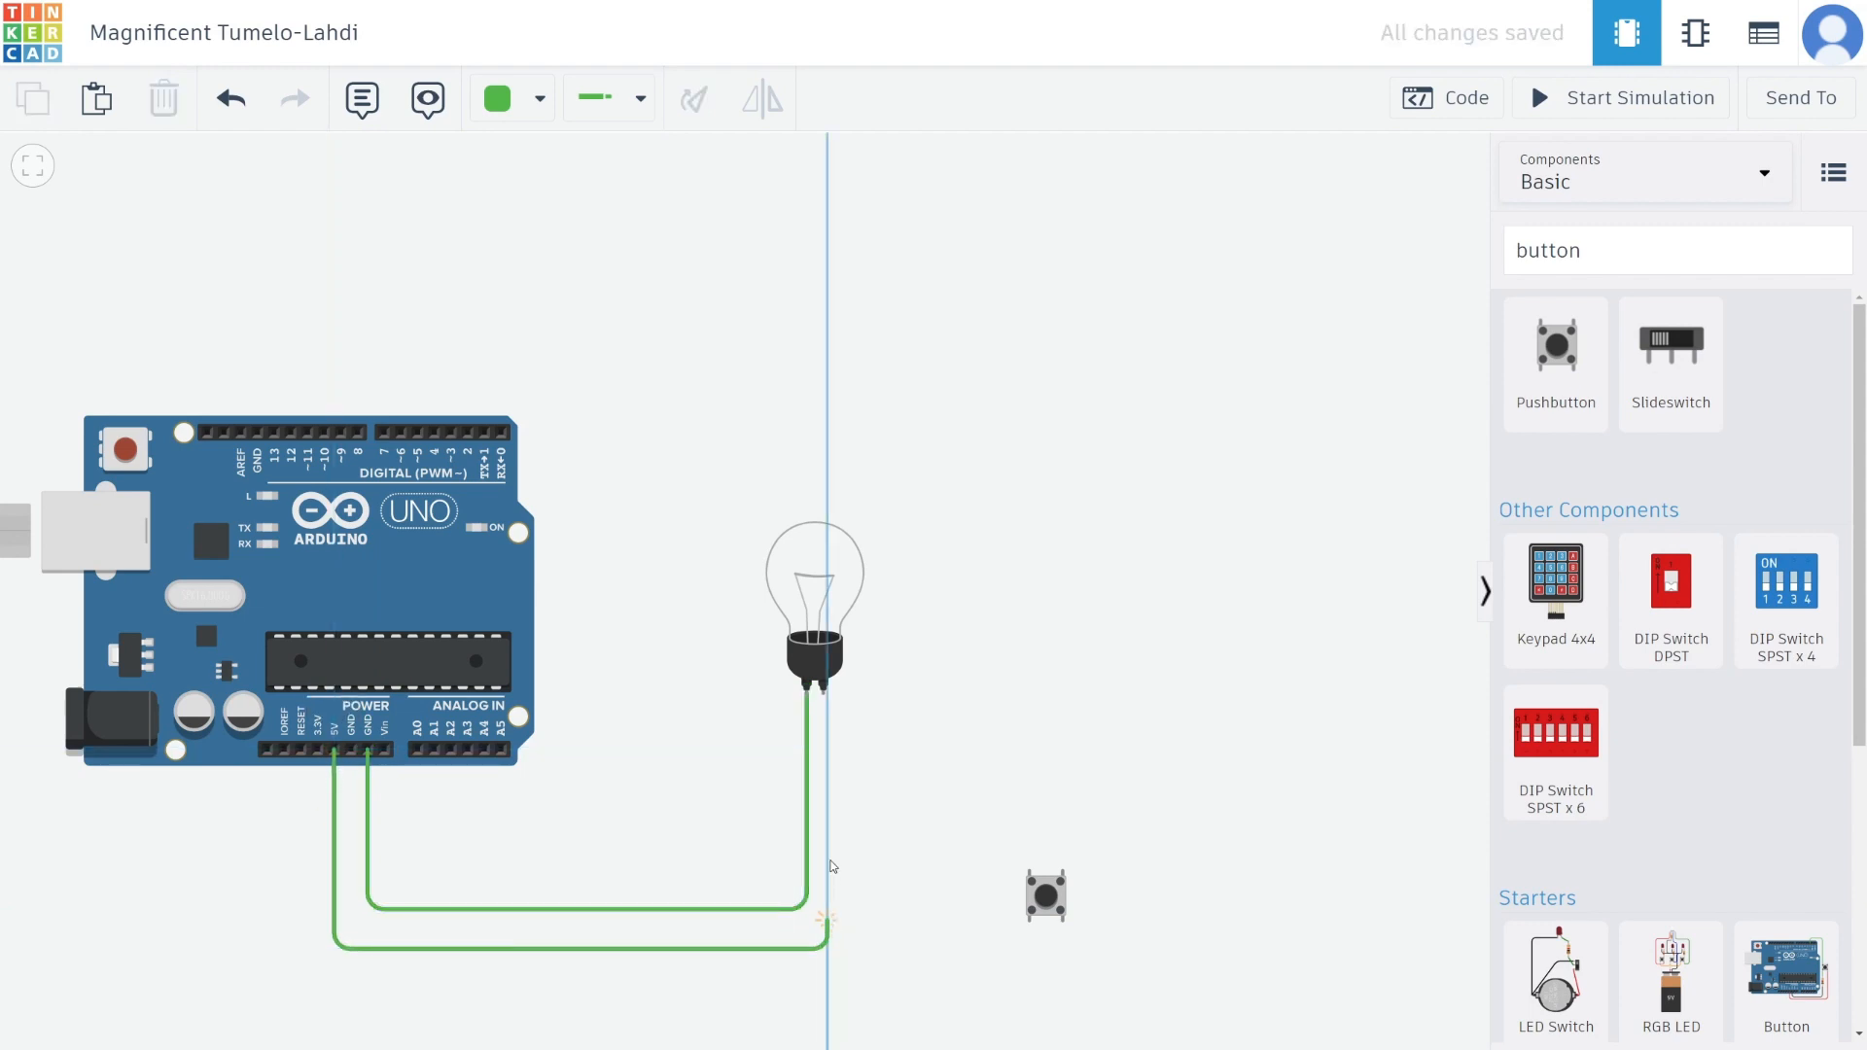
left_click(823, 693)
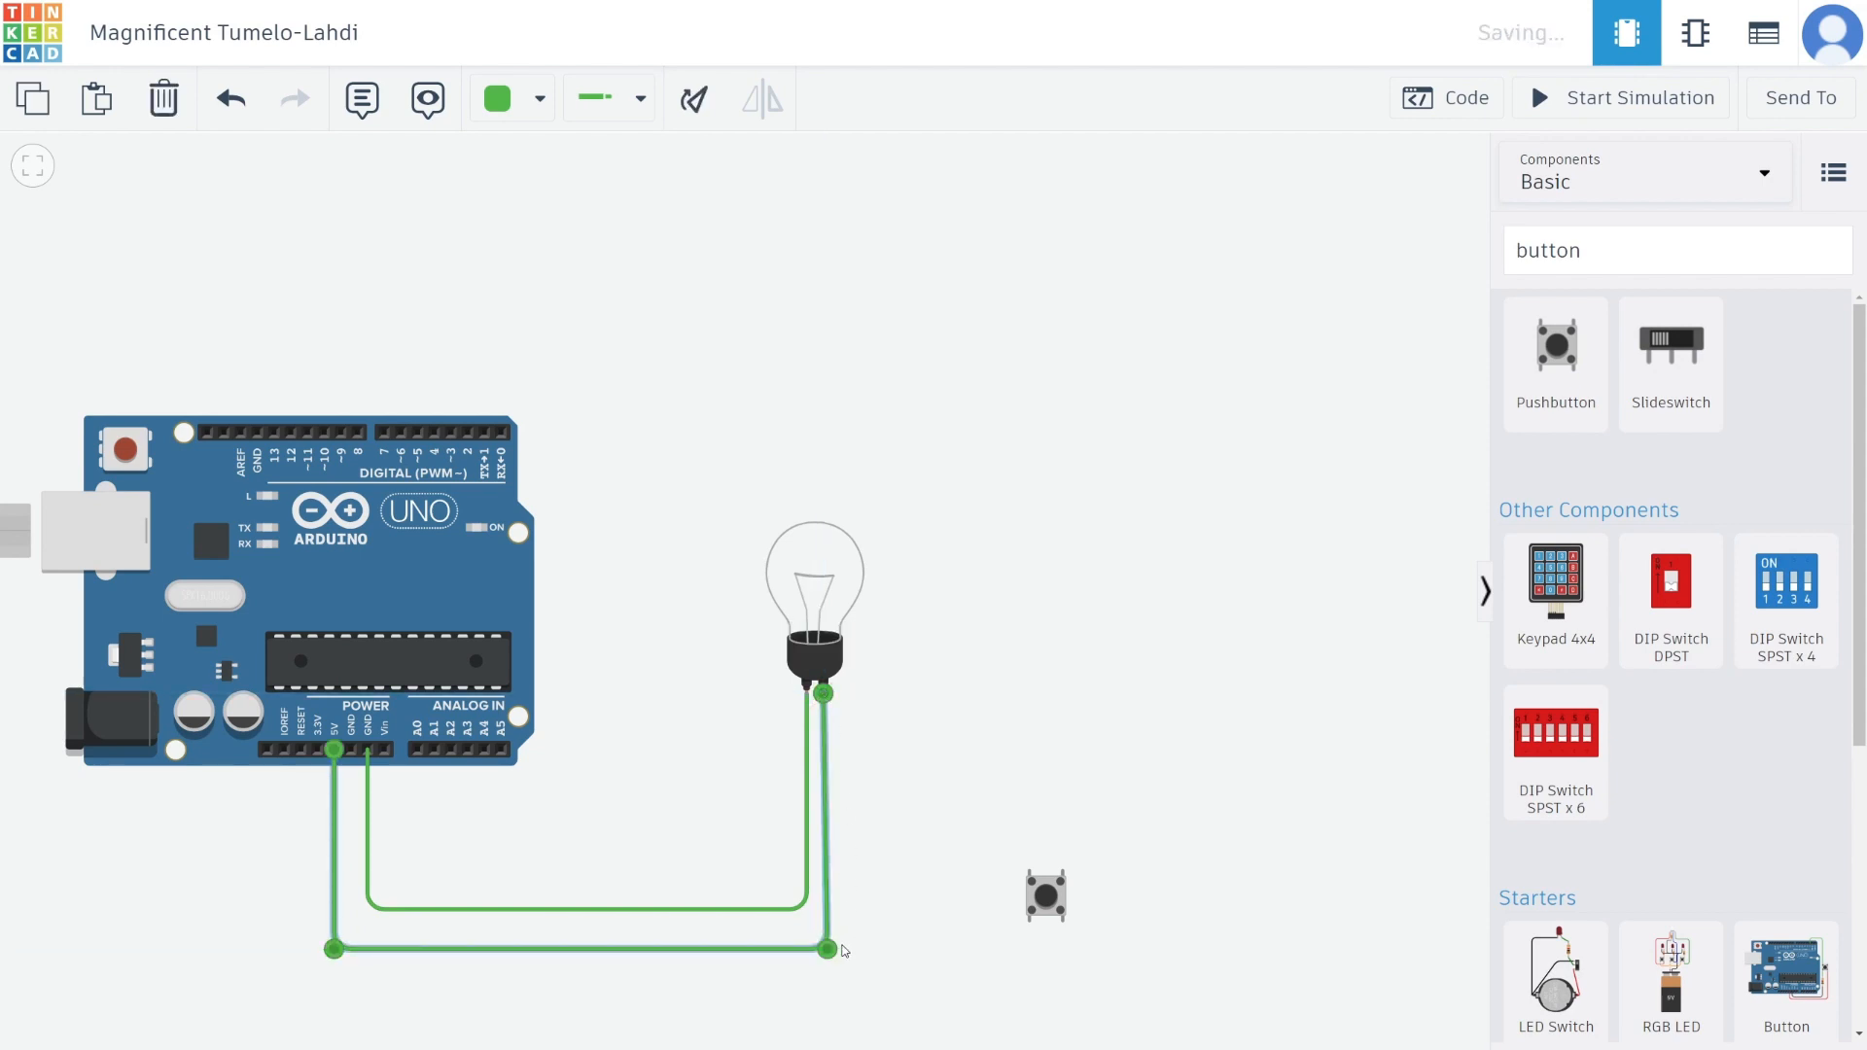
left_click(901, 893)
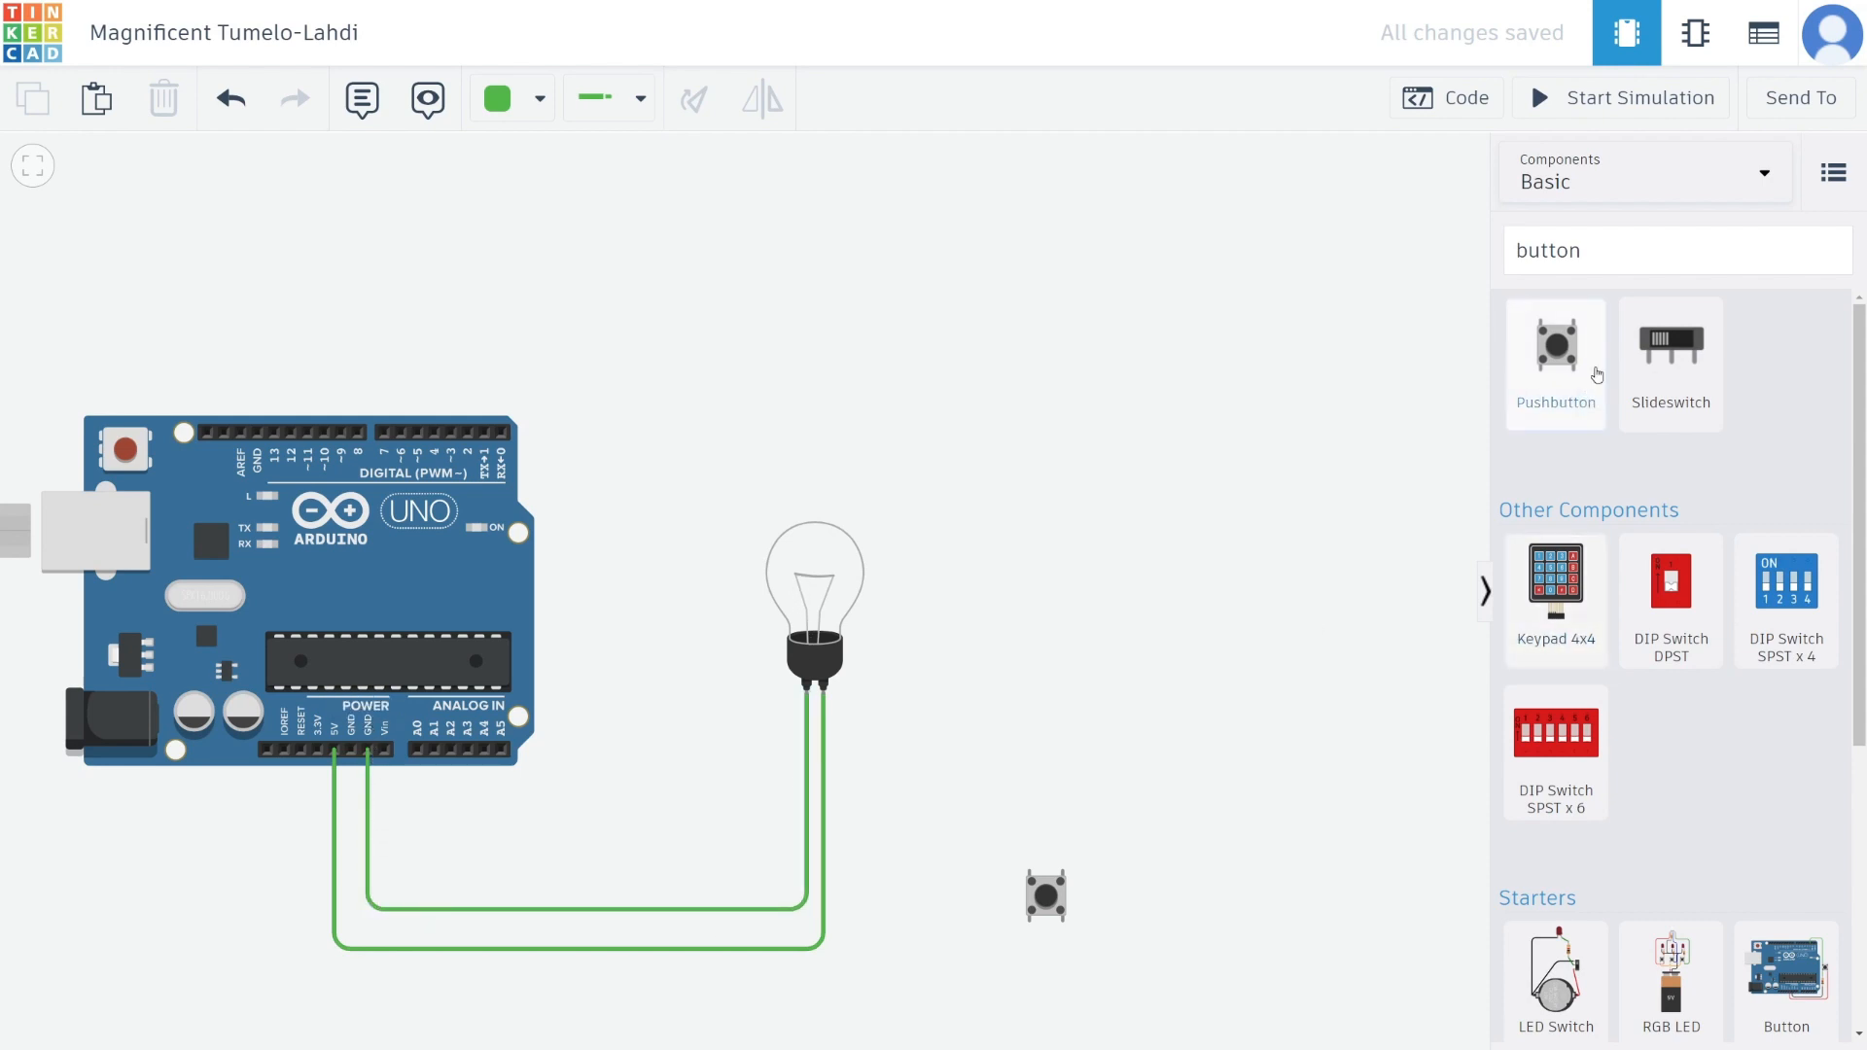
left_click(1572, 99)
- Move the light bulb up slightly and reposition the pushbutton higher, to the right of the bulb's wires
left_click_drag(831, 673, 823, 605)
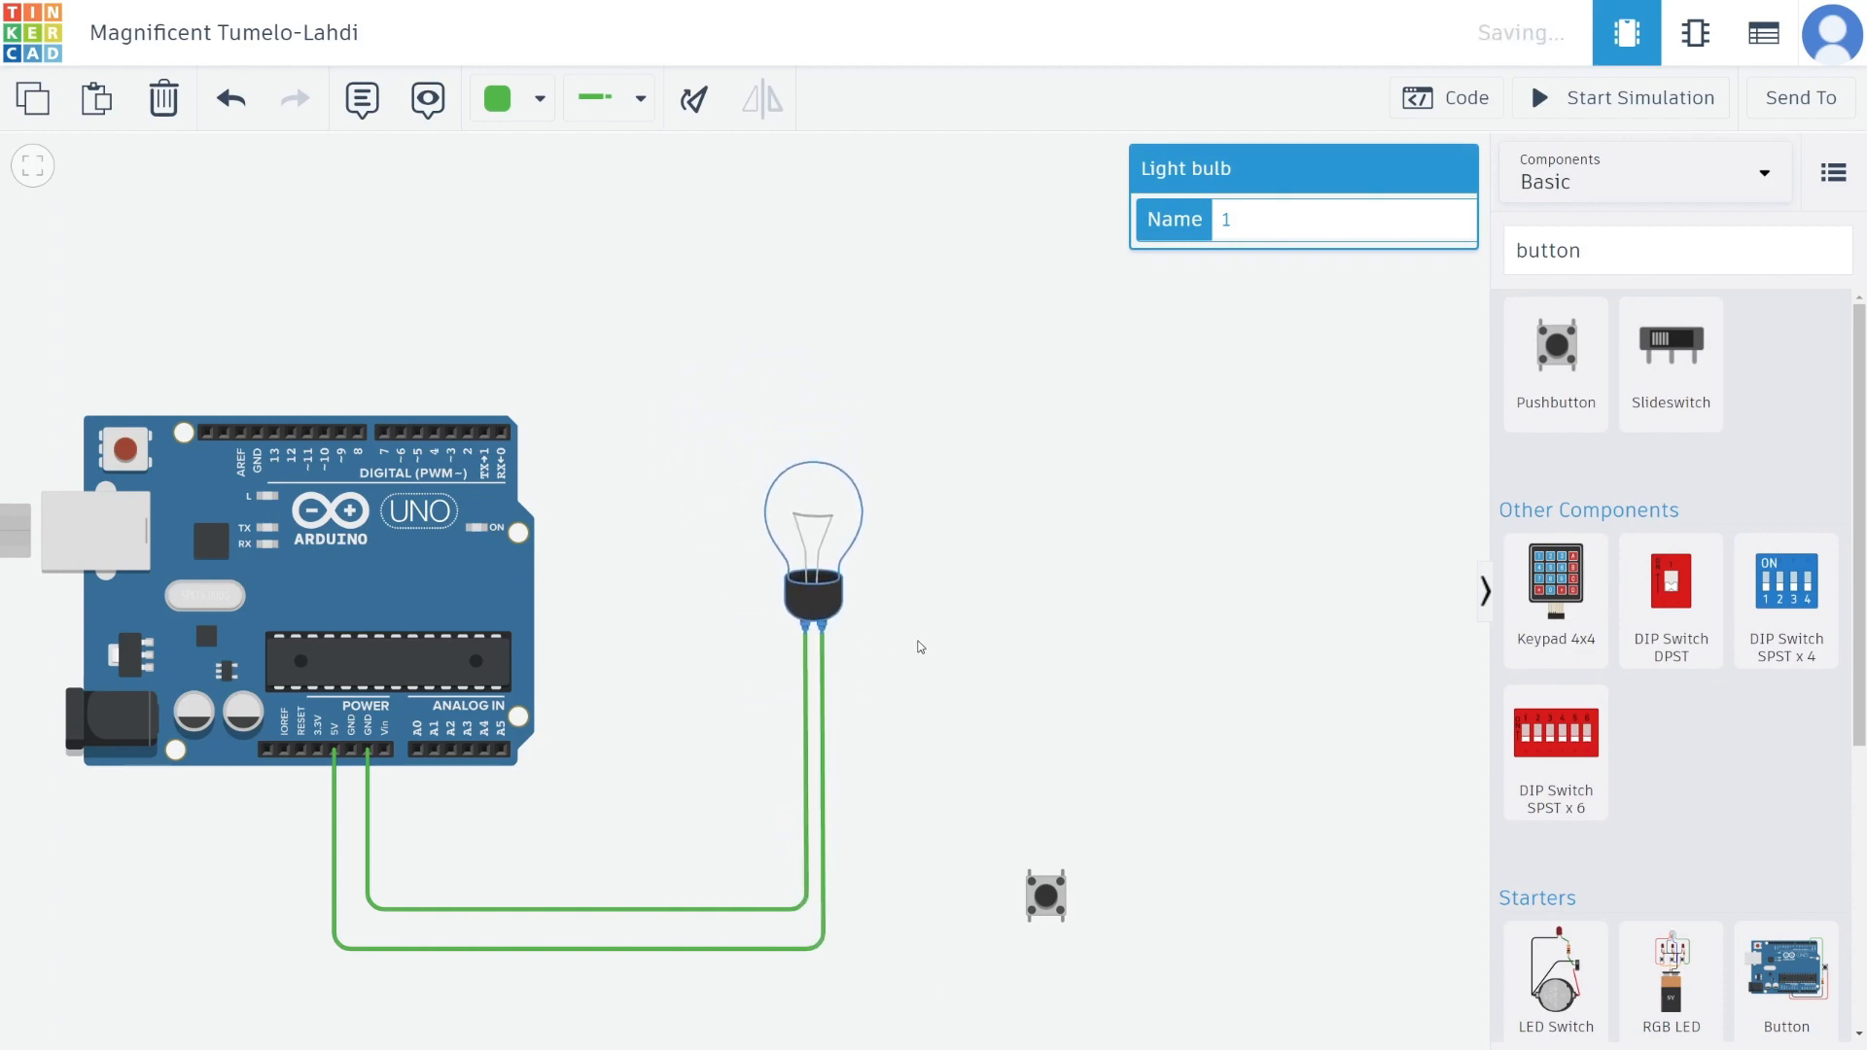
left_click(930, 721)
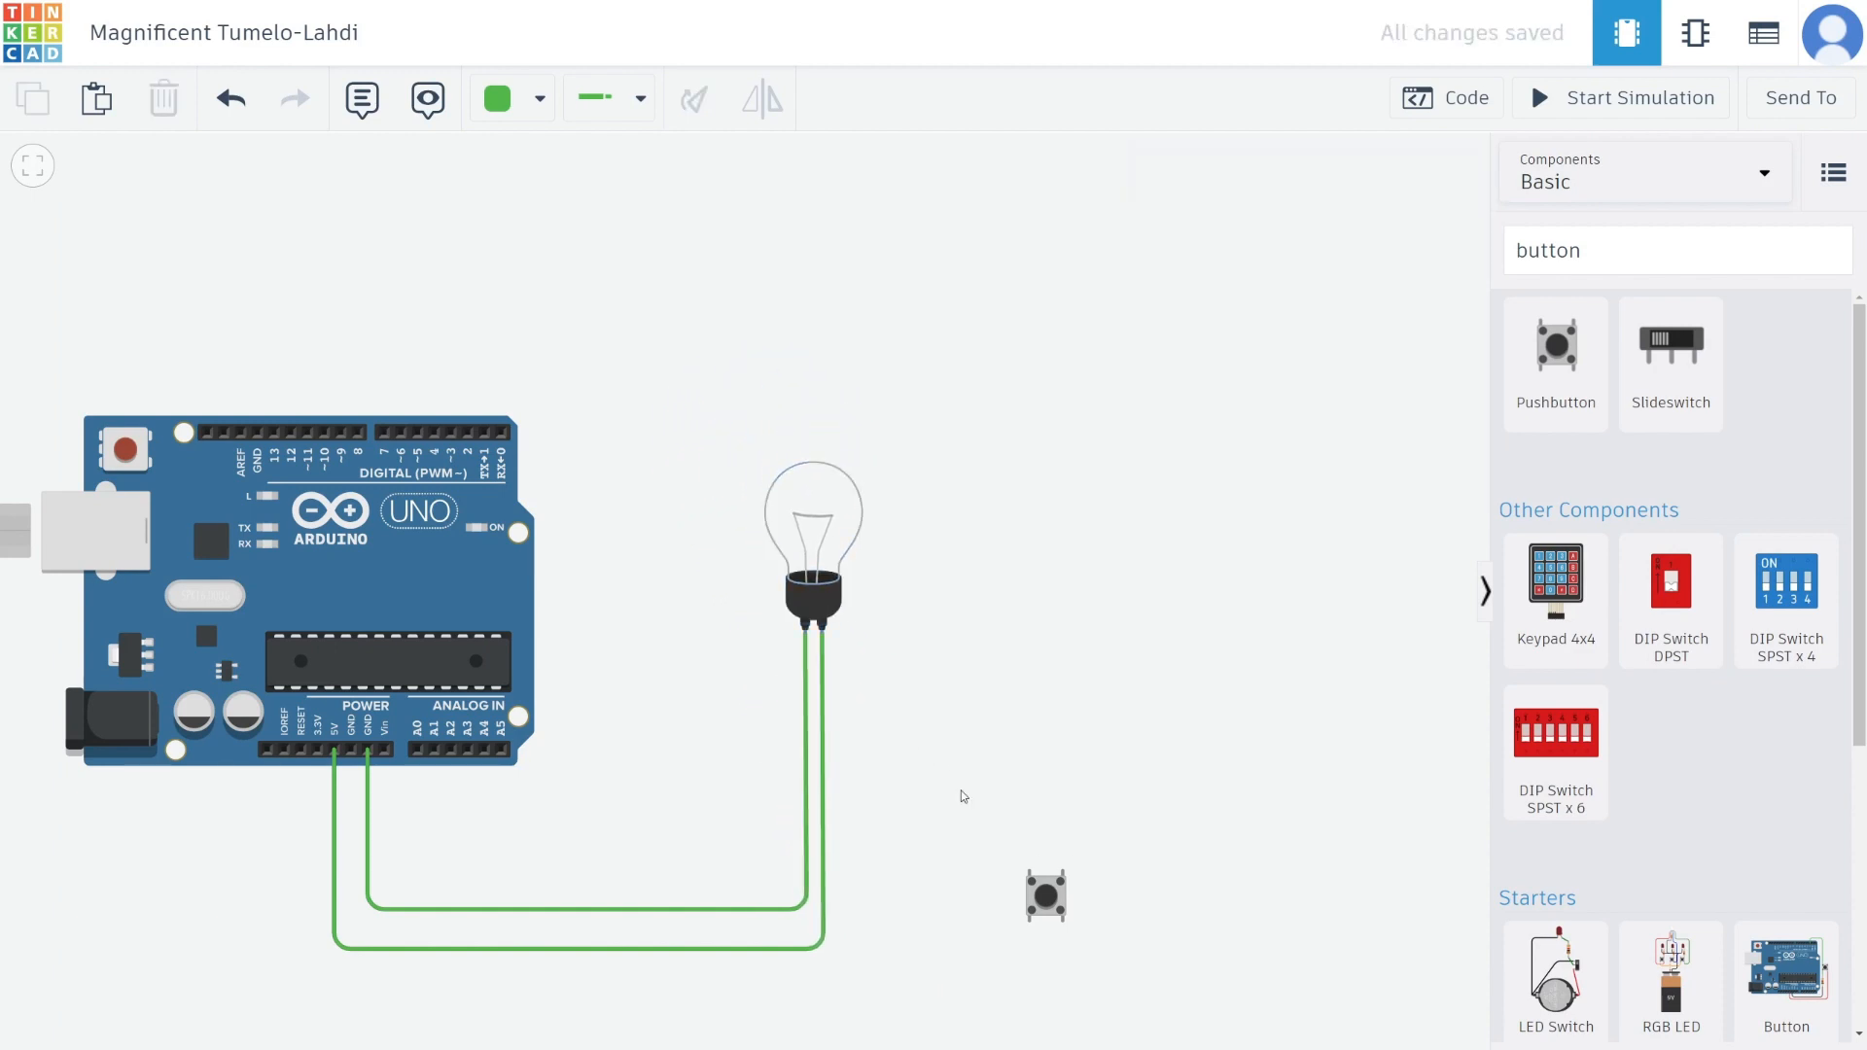
left_click_drag(1064, 901, 938, 693)
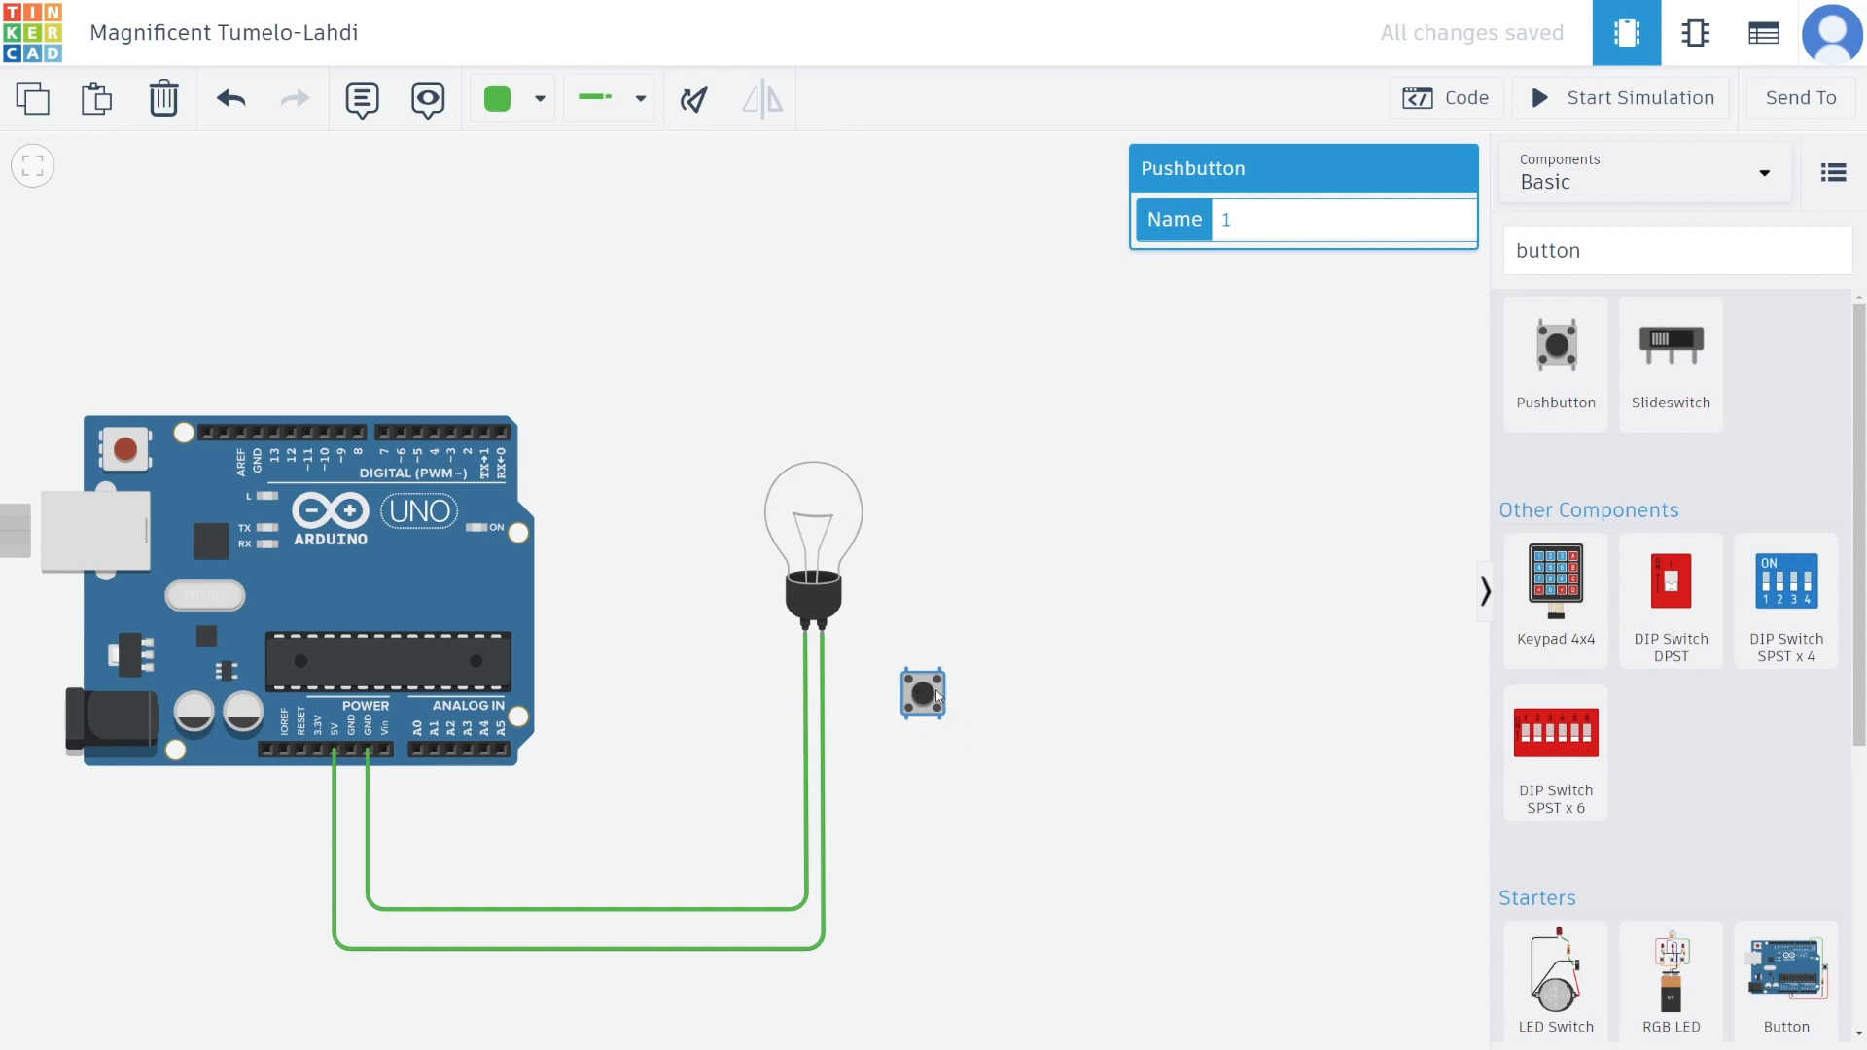
left_click_drag(932, 694, 1010, 736)
- Run the simulation, try the unconnected pushbutton, and stop the simulation
left_click(1586, 107)
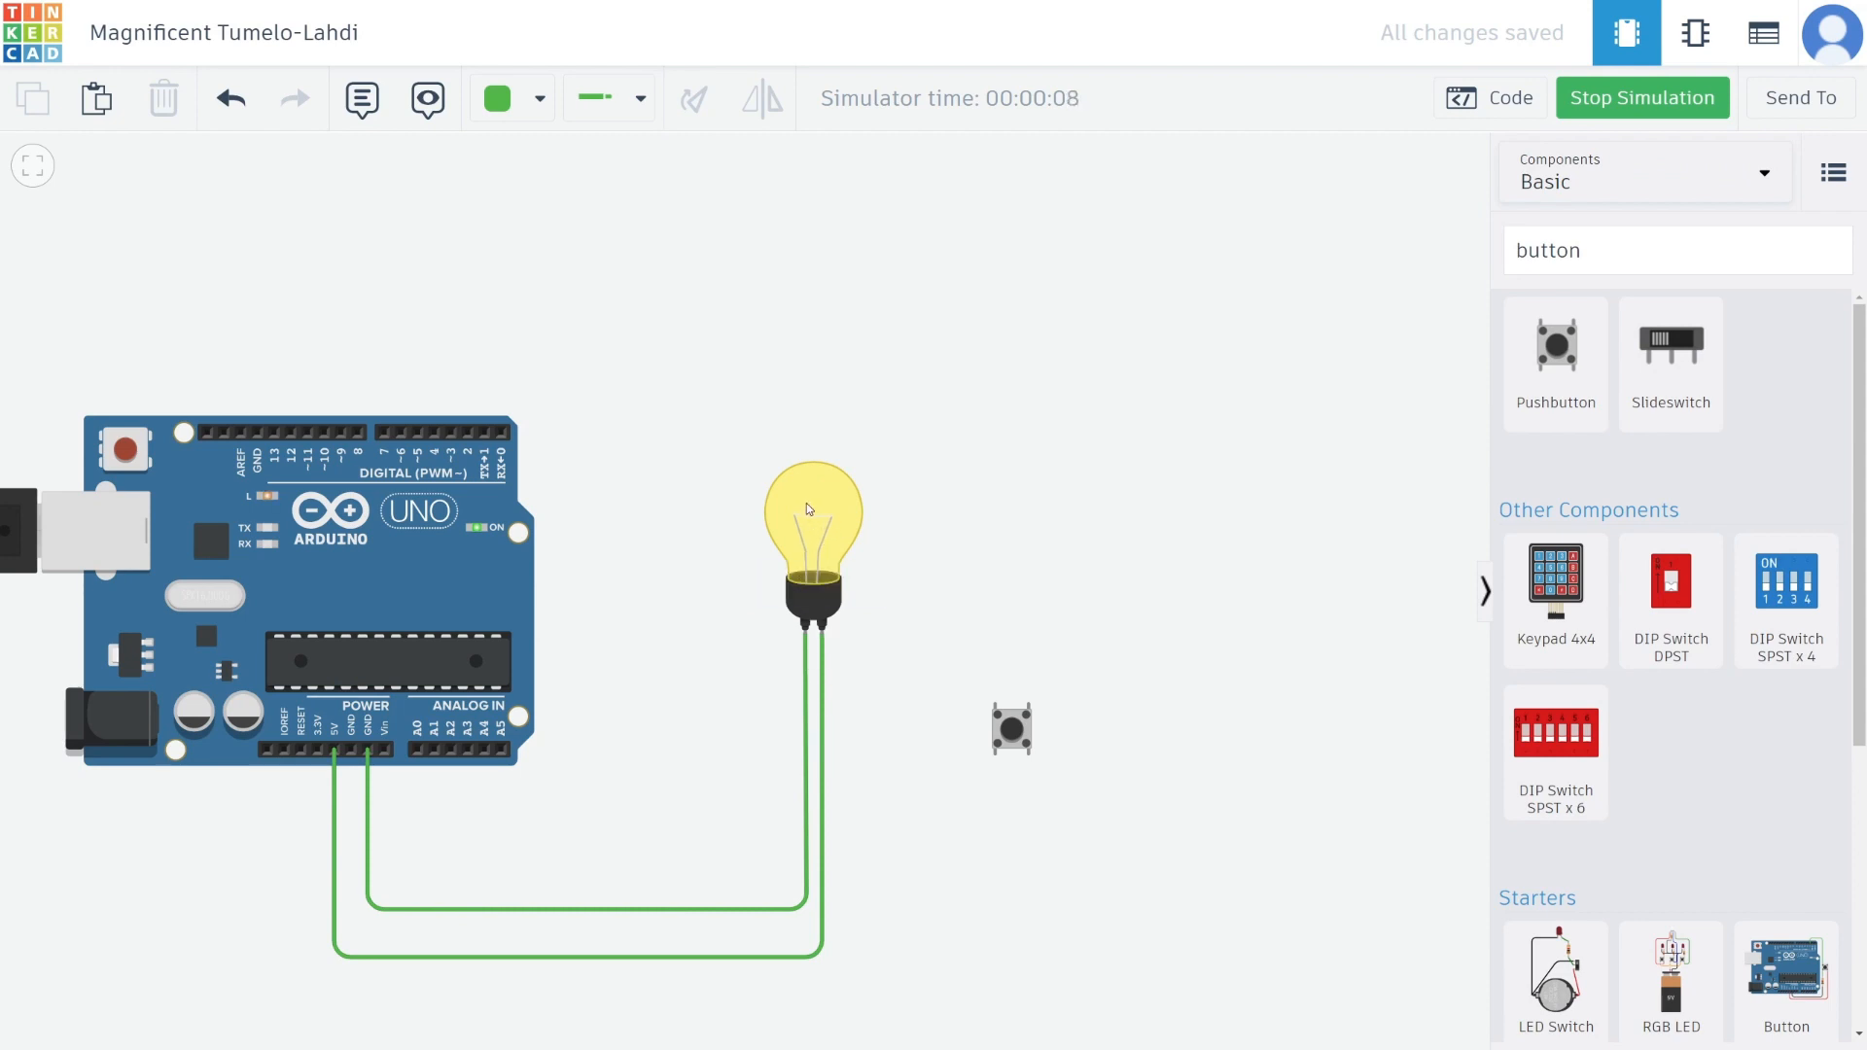
left_click(1021, 741)
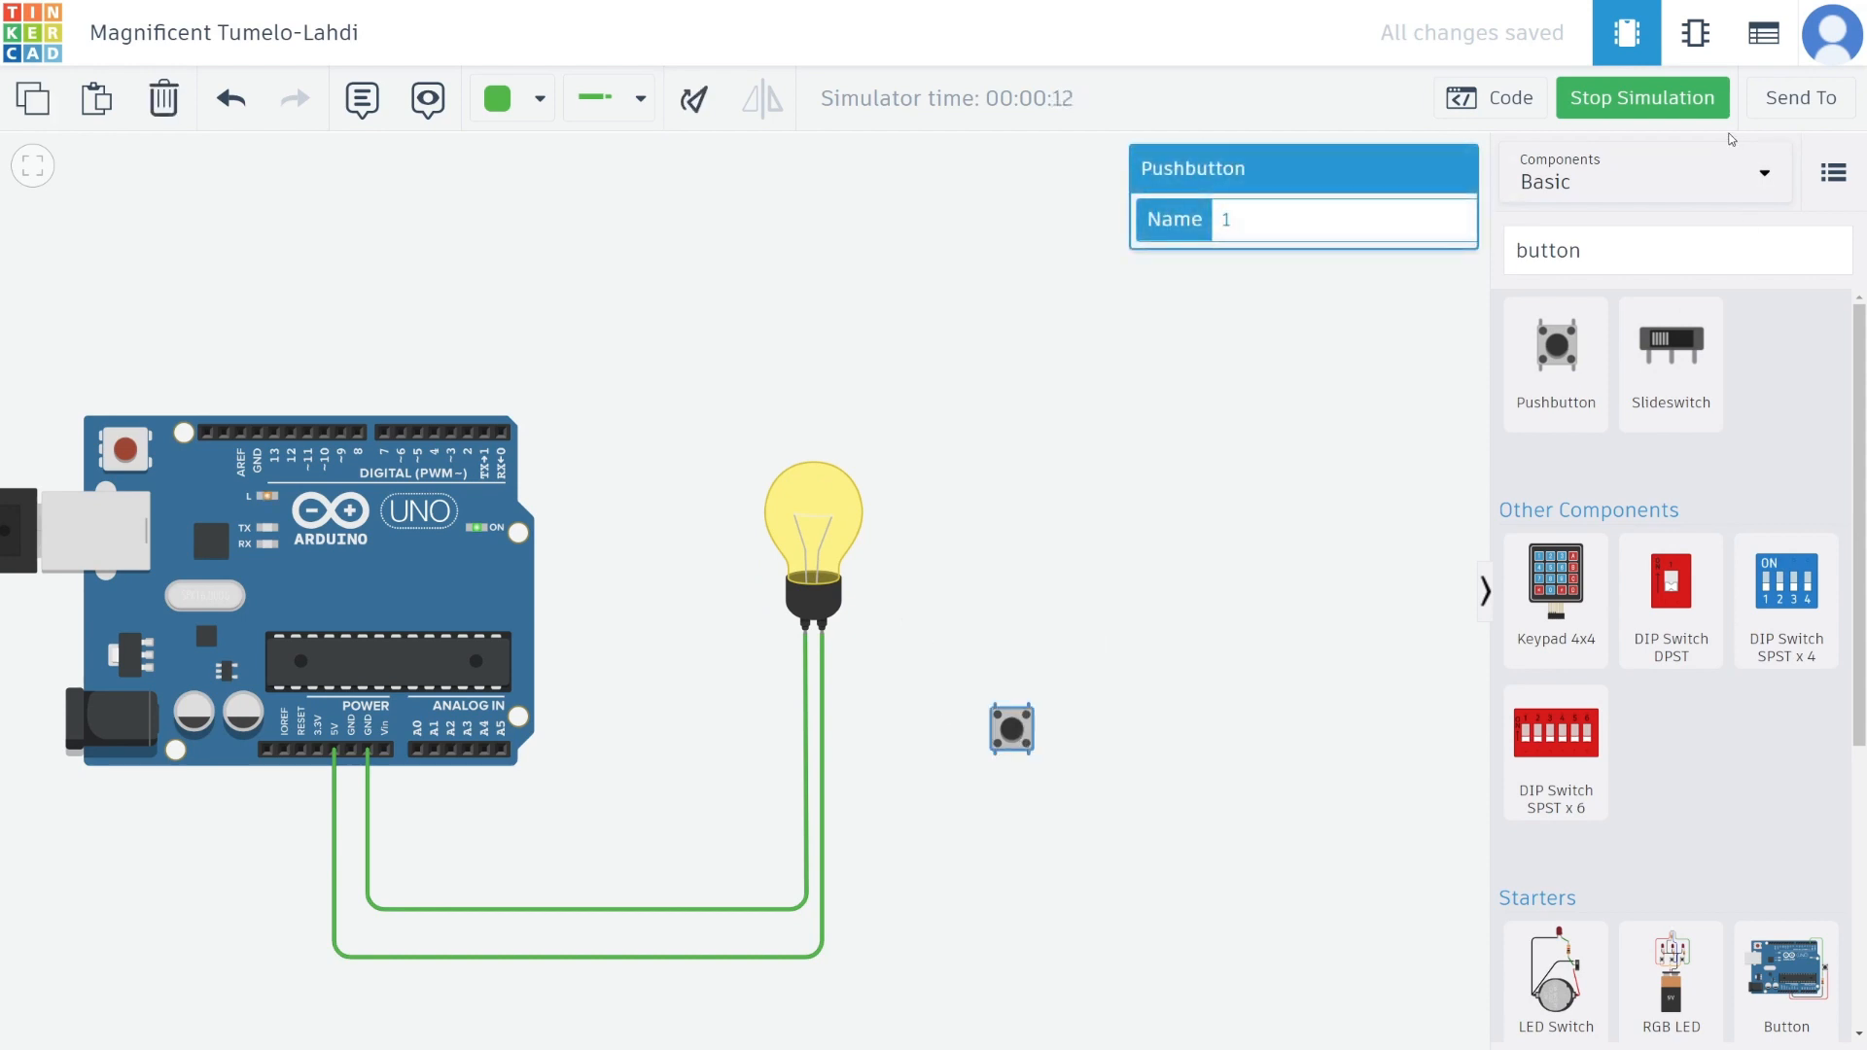
left_click(1646, 103)
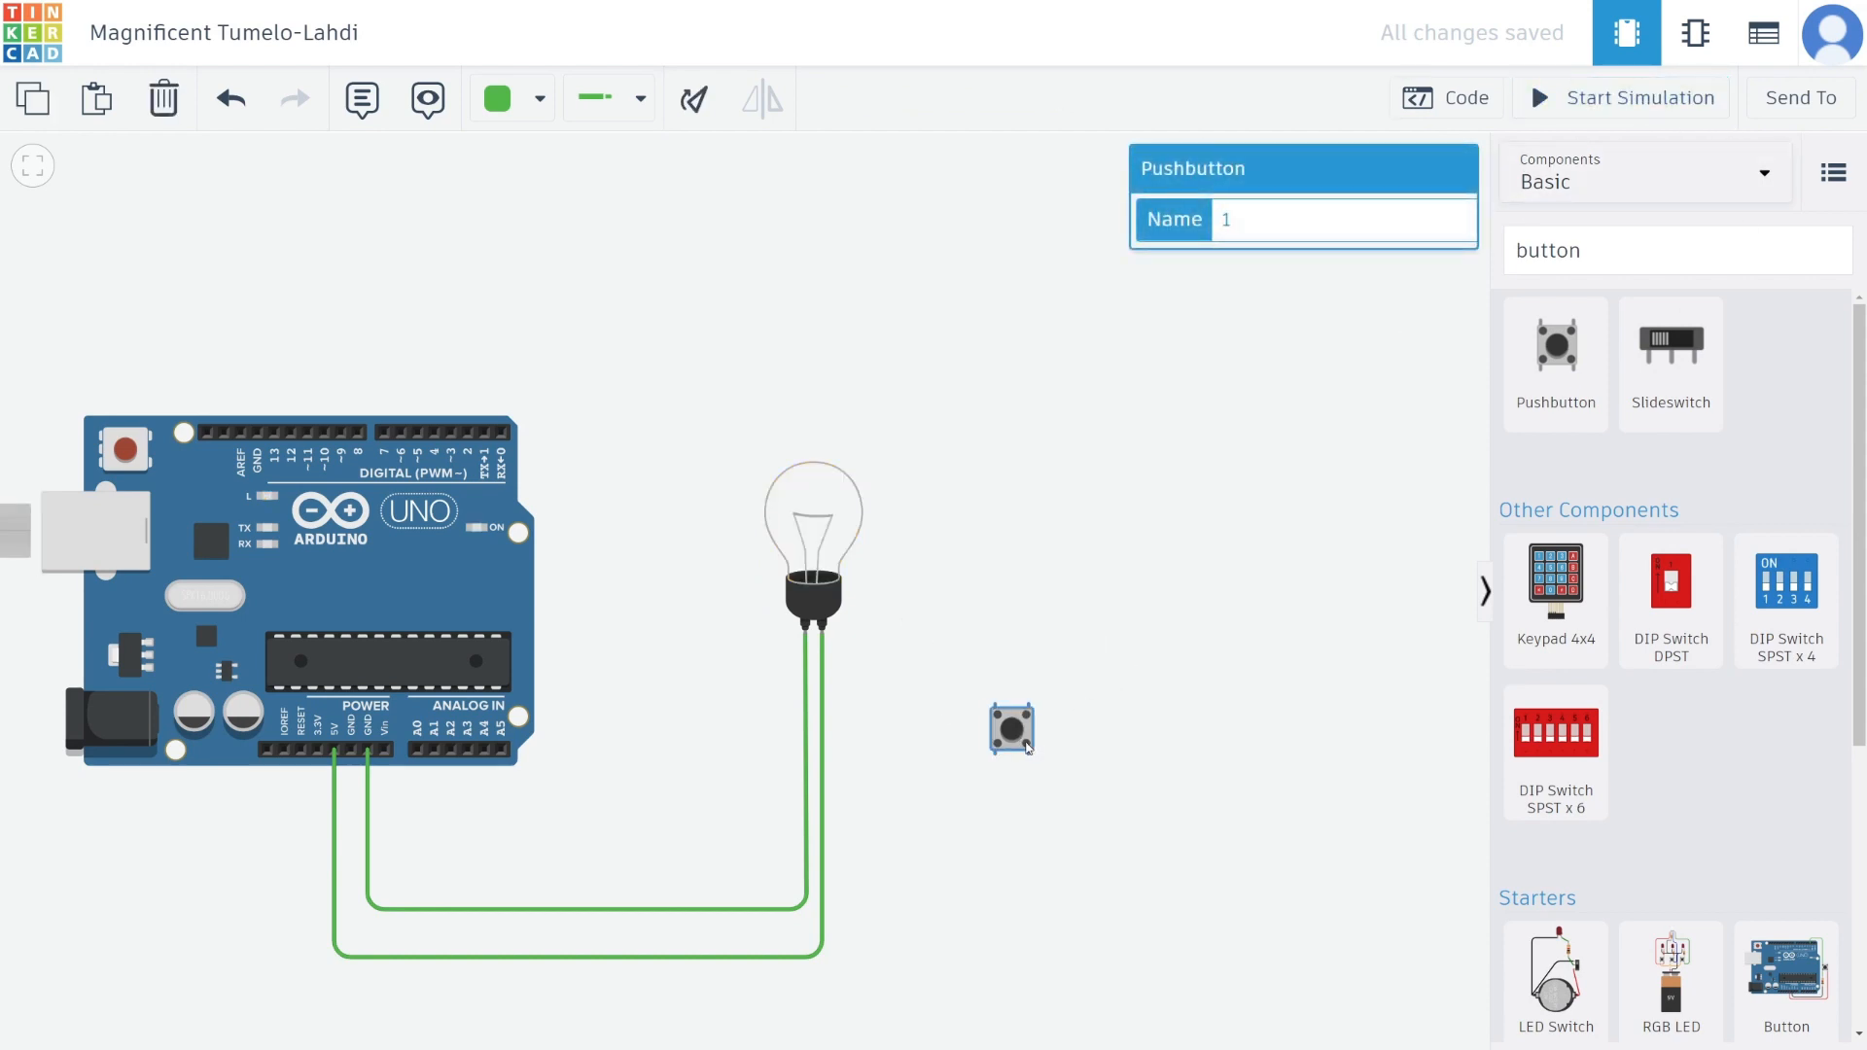
- Delete the GND wire from the light bulb and move the pushbutton between the Arduino and the bulb
left_click_drag(1028, 747, 913, 731)
left_click(822, 713)
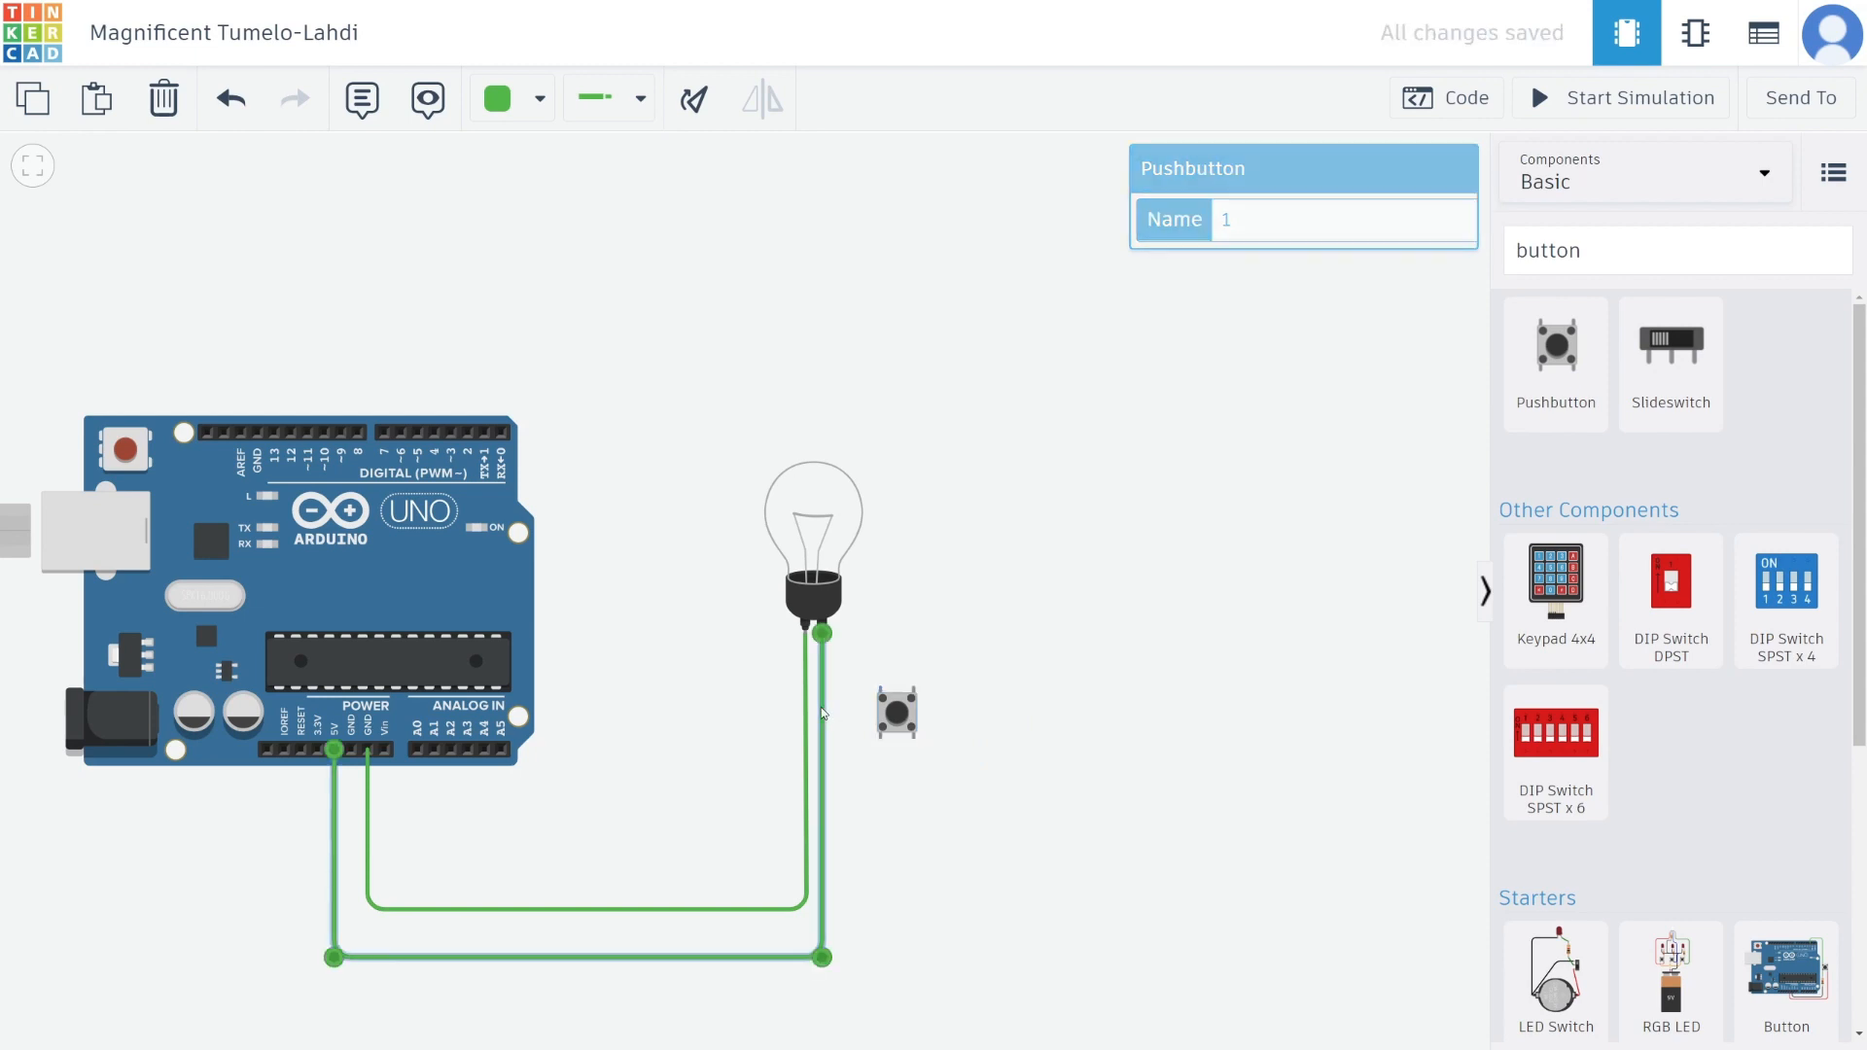
left_click(789, 911)
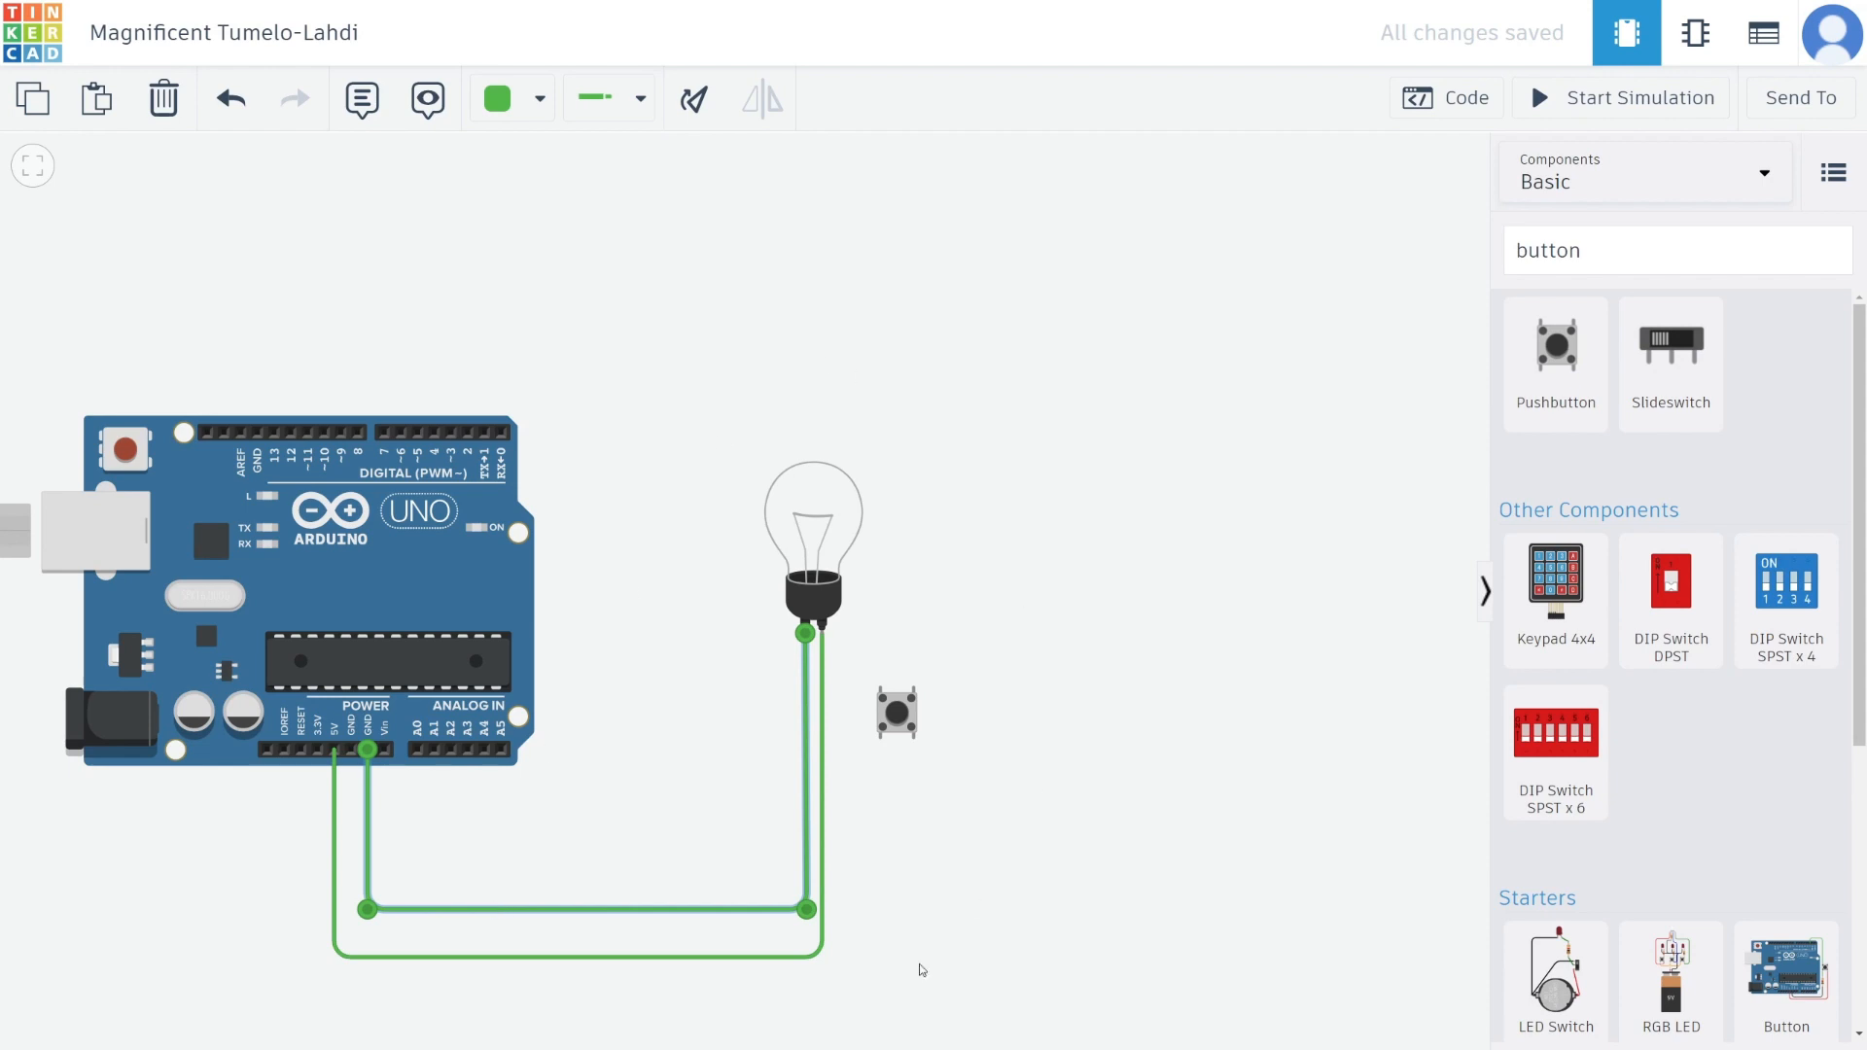
key("Delete")
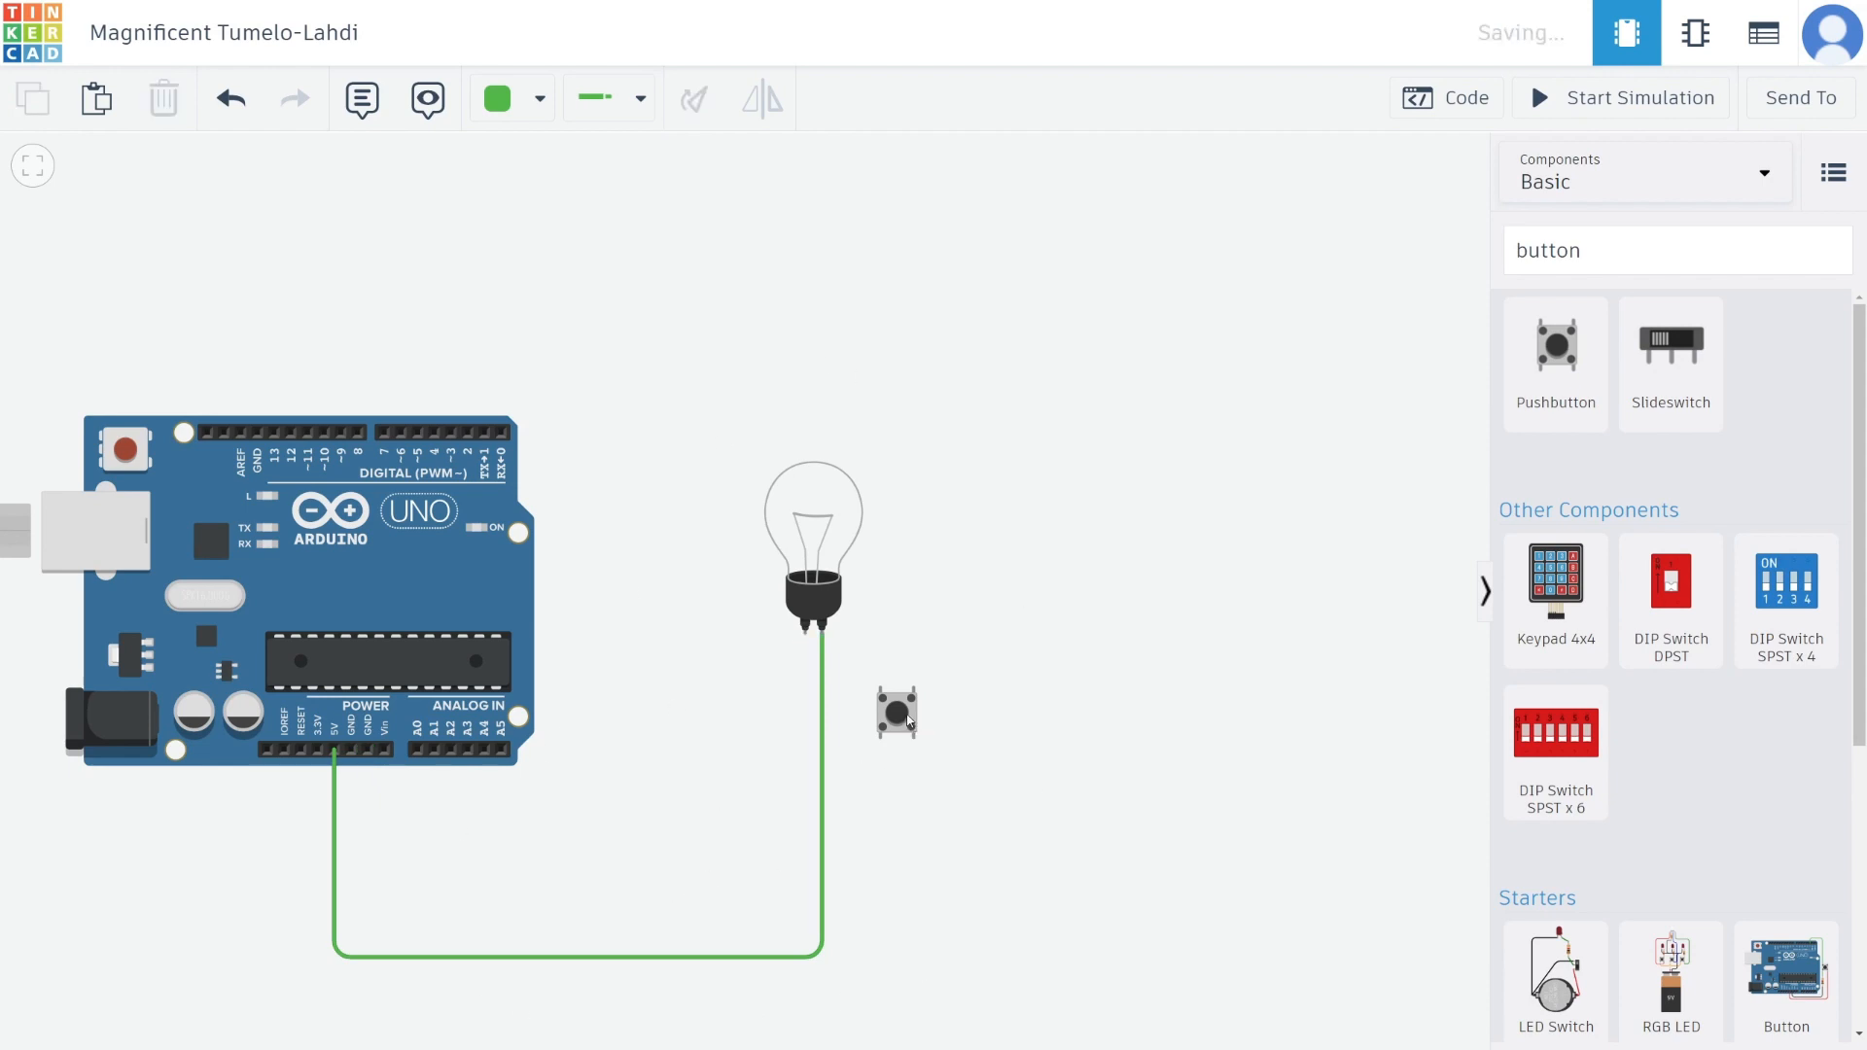
left_click_drag(910, 720, 736, 704)
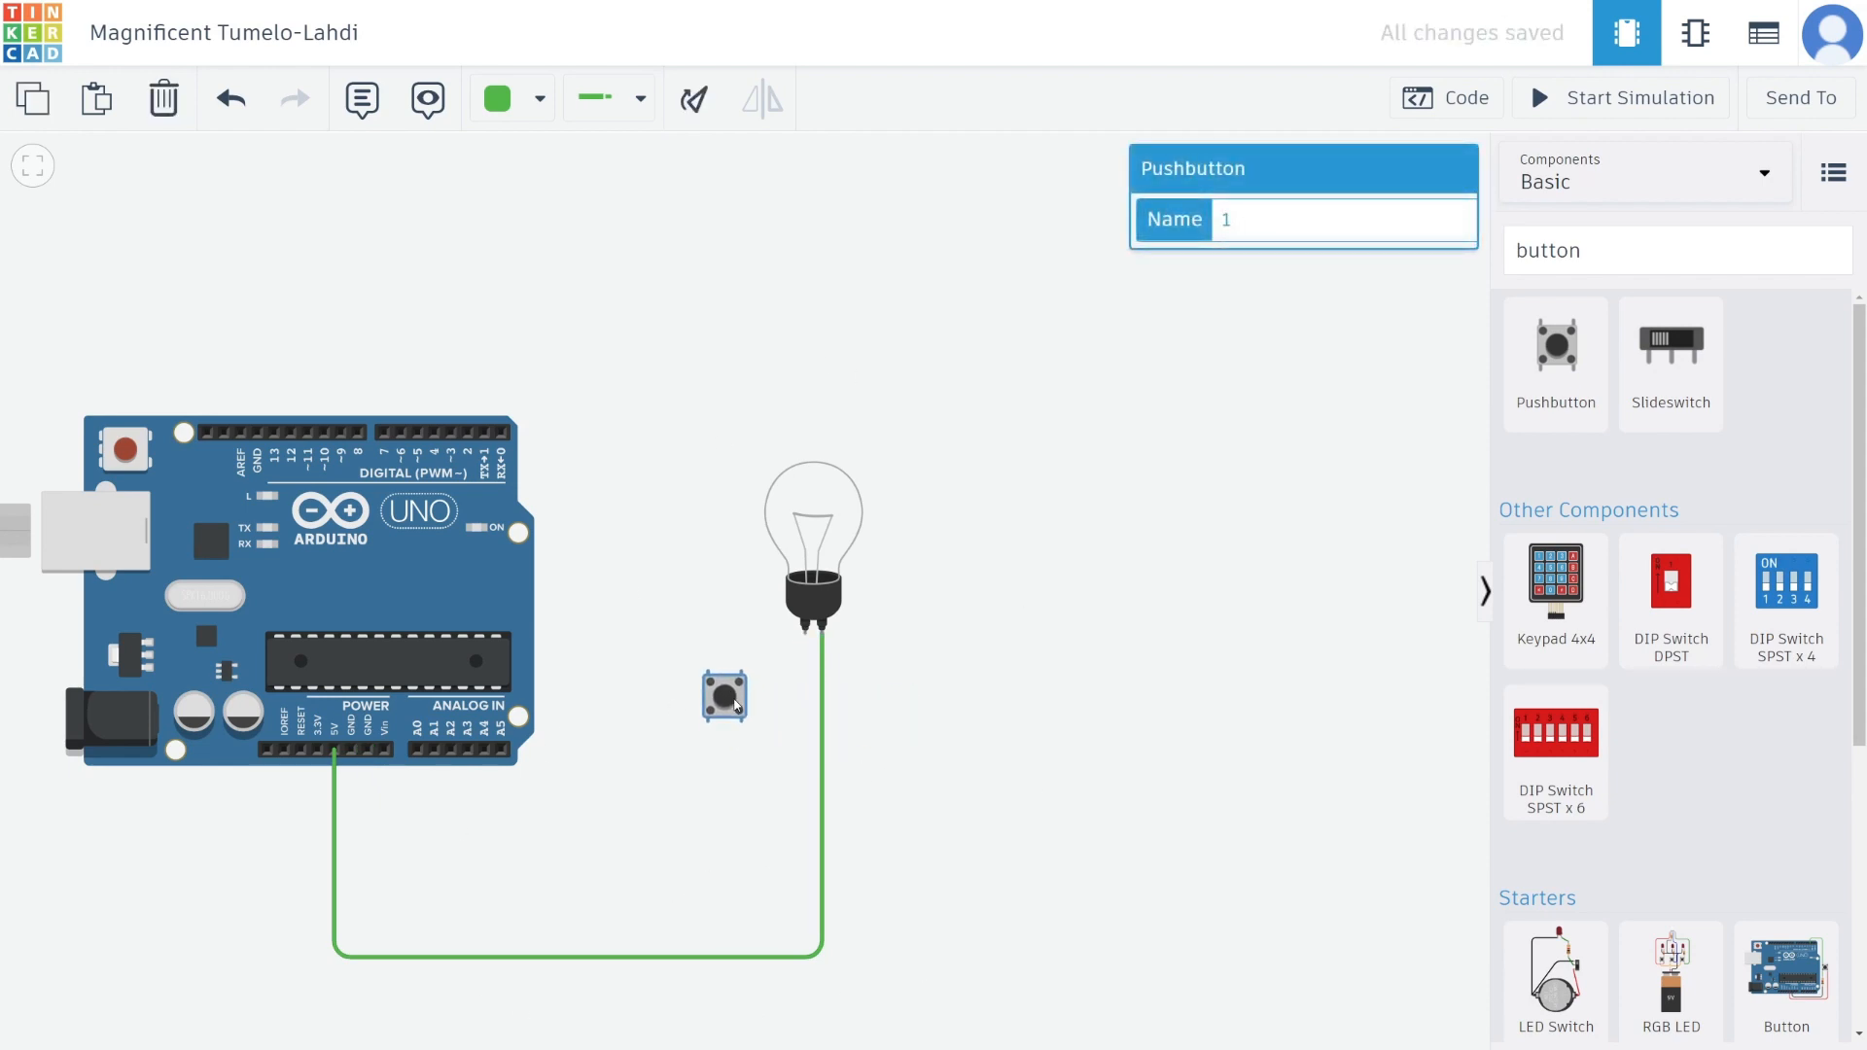
- Wire the light bulb's free left terminal down and across to the pushbutton's Terminal 2b
left_click(806, 637)
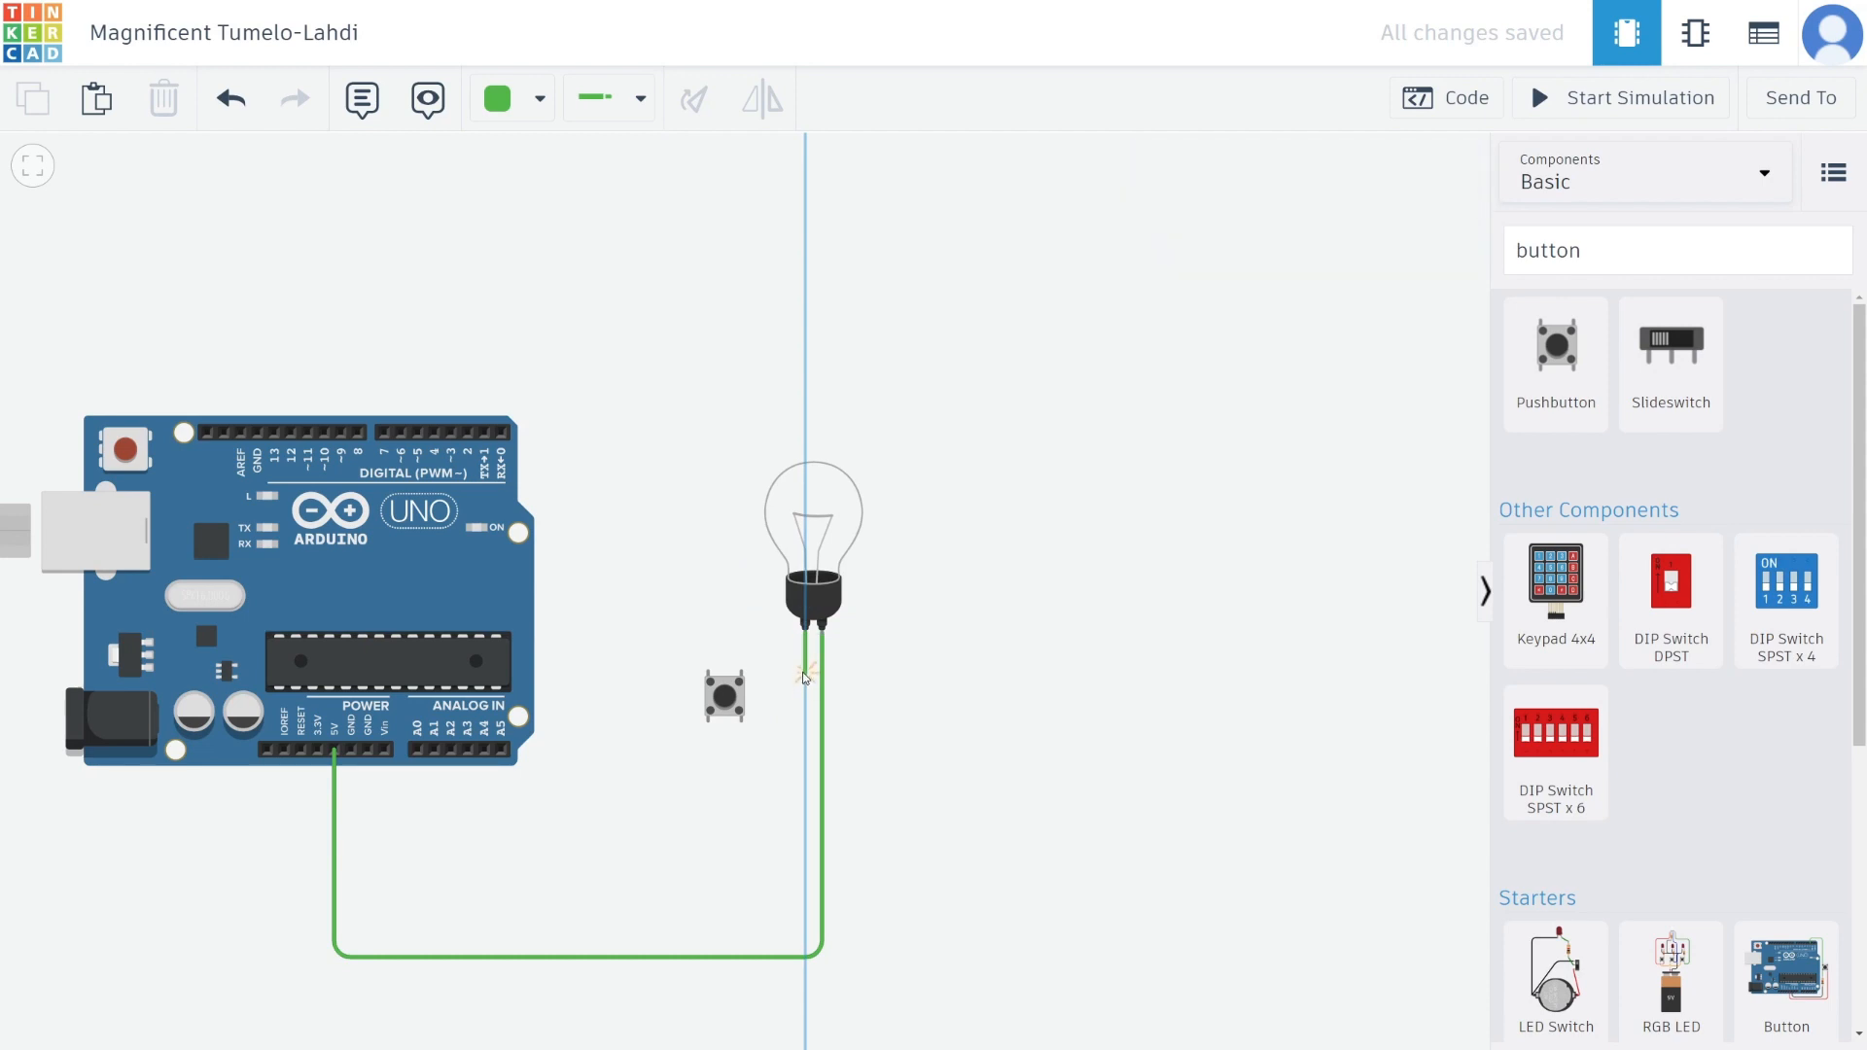
left_click(805, 668)
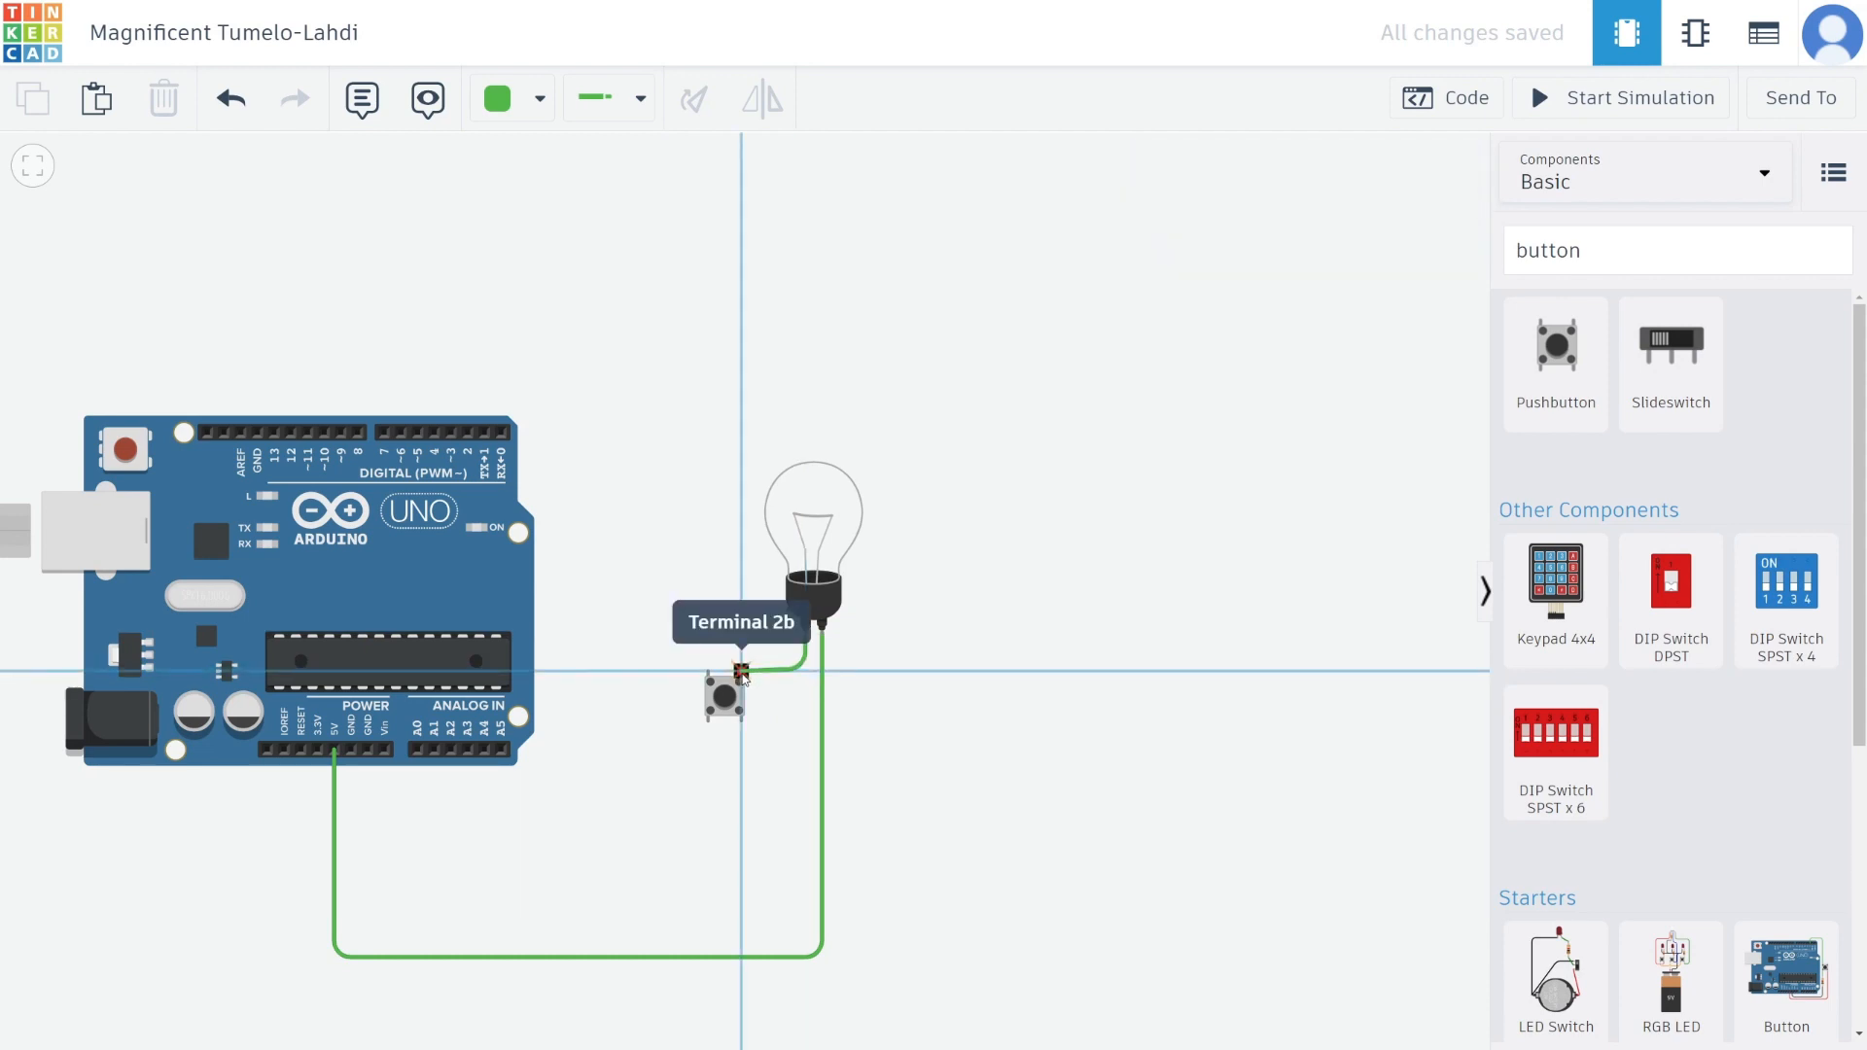
left_click(741, 671)
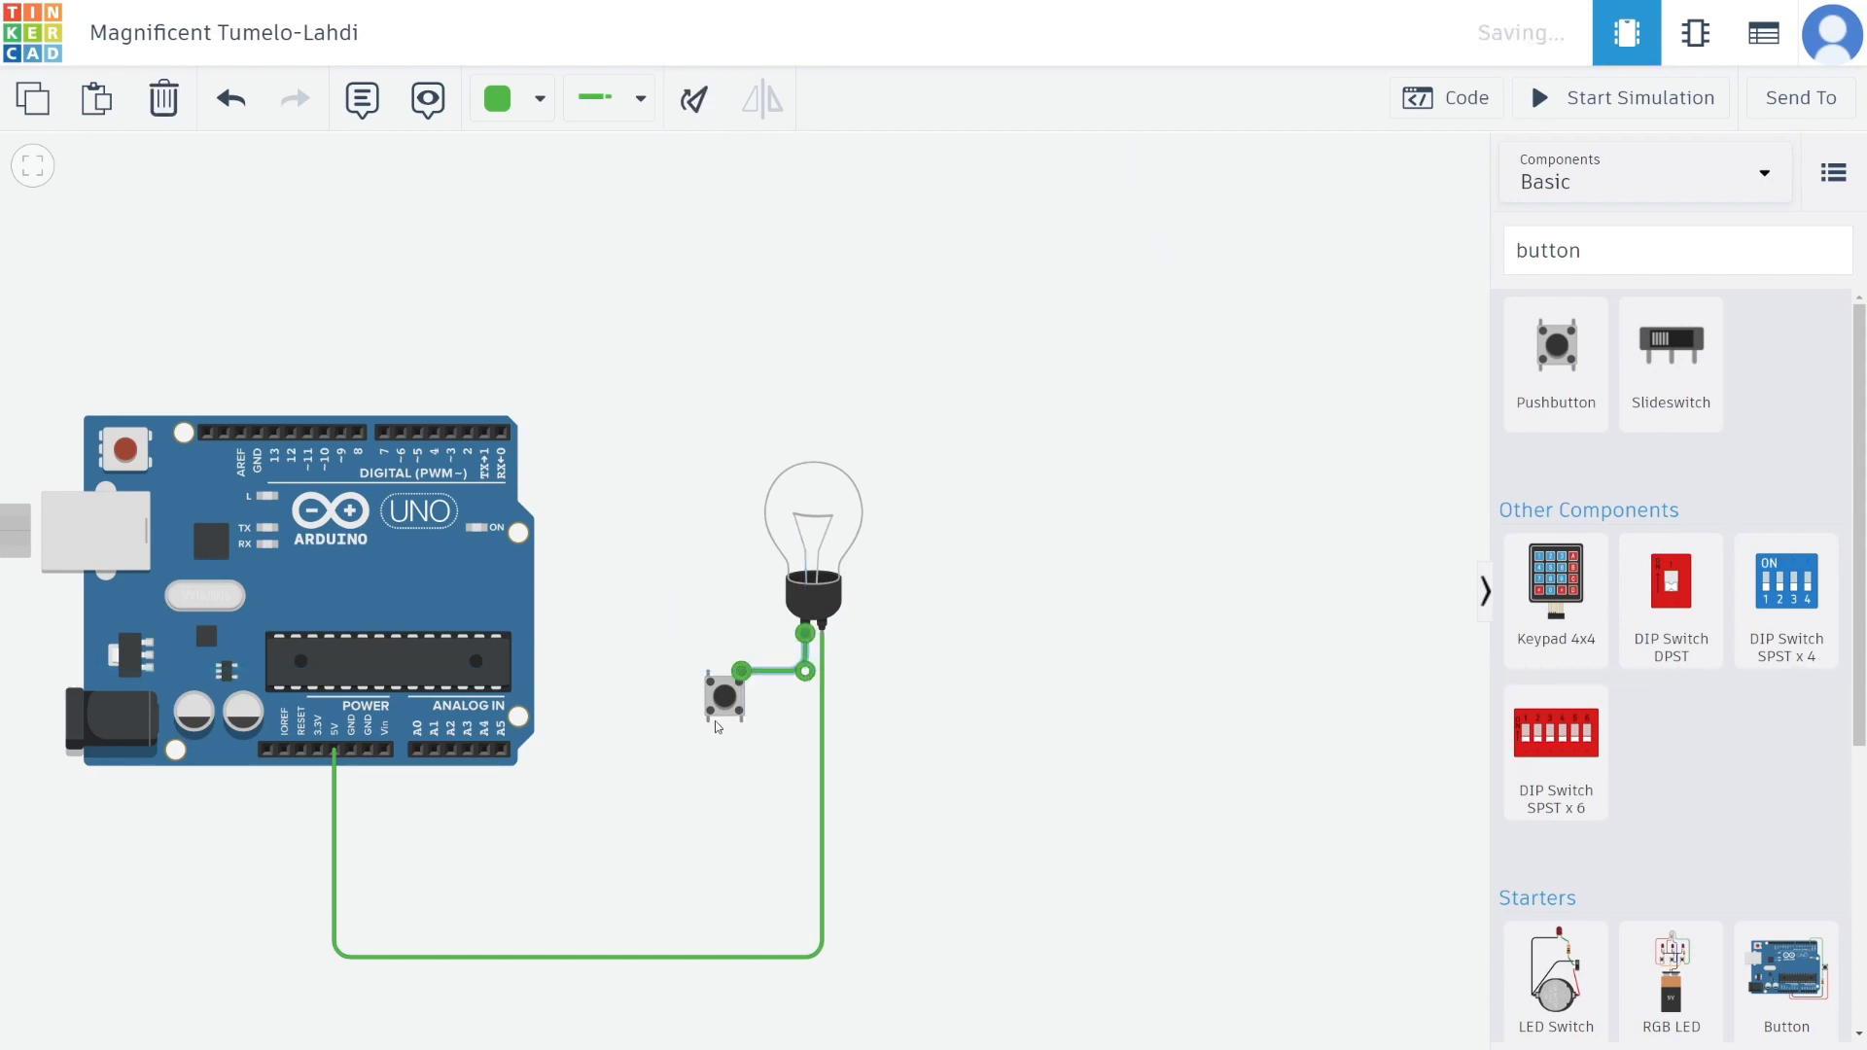
- Wire the pushbutton's lower-left terminal to the Arduino's second power-side GND pin, routing it above the 5V wire
left_click(708, 721)
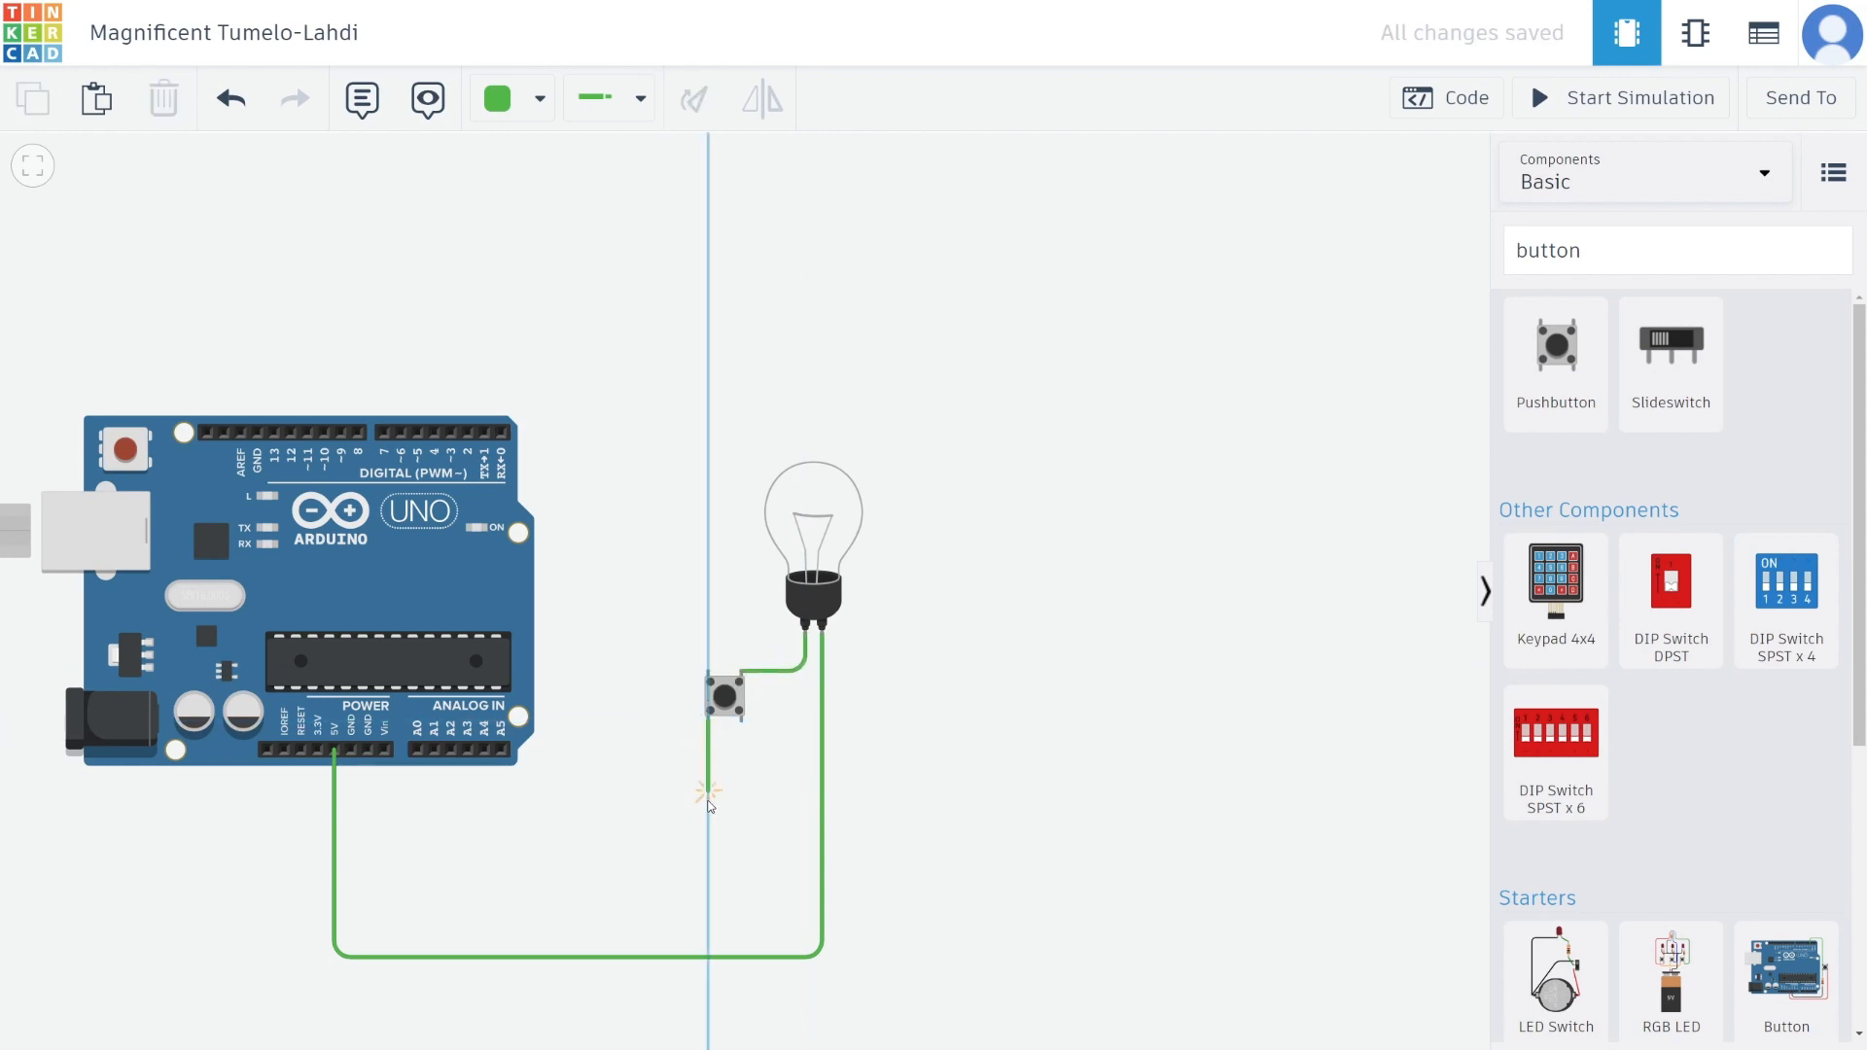
left_click(709, 917)
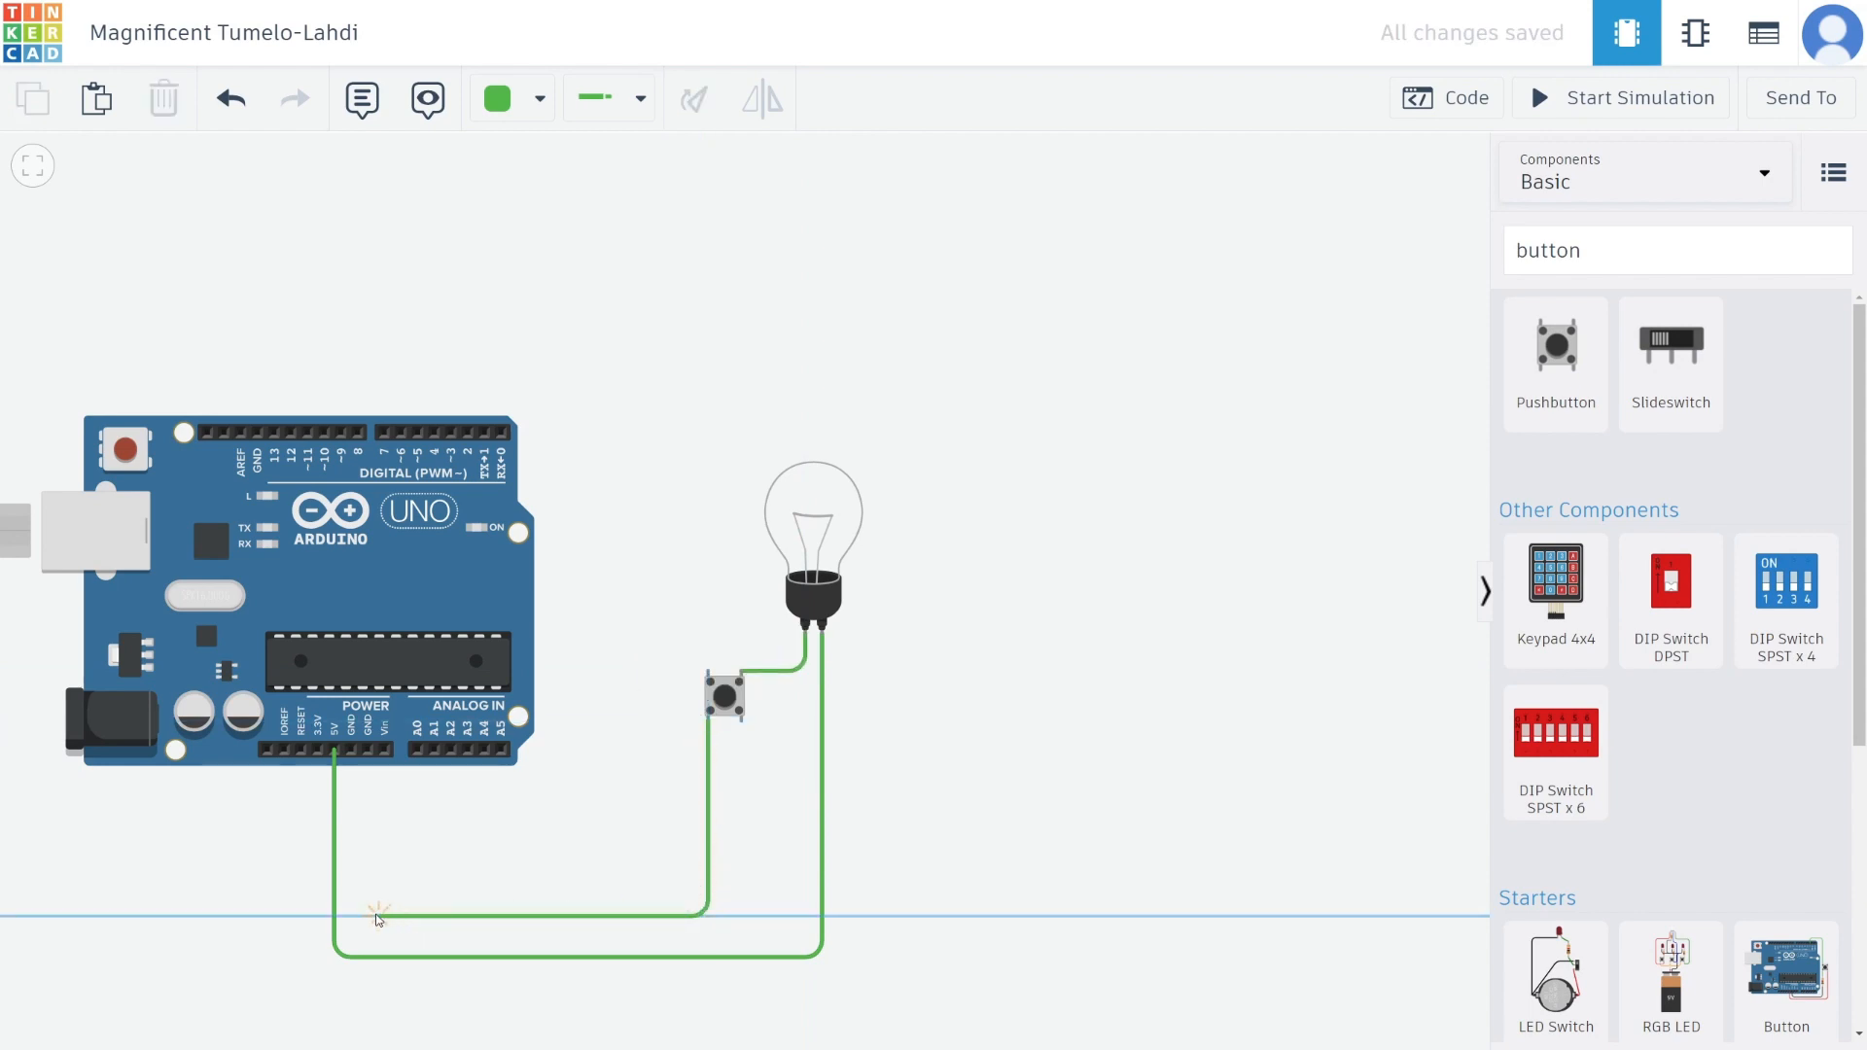
left_click(361, 916)
left_click(367, 750)
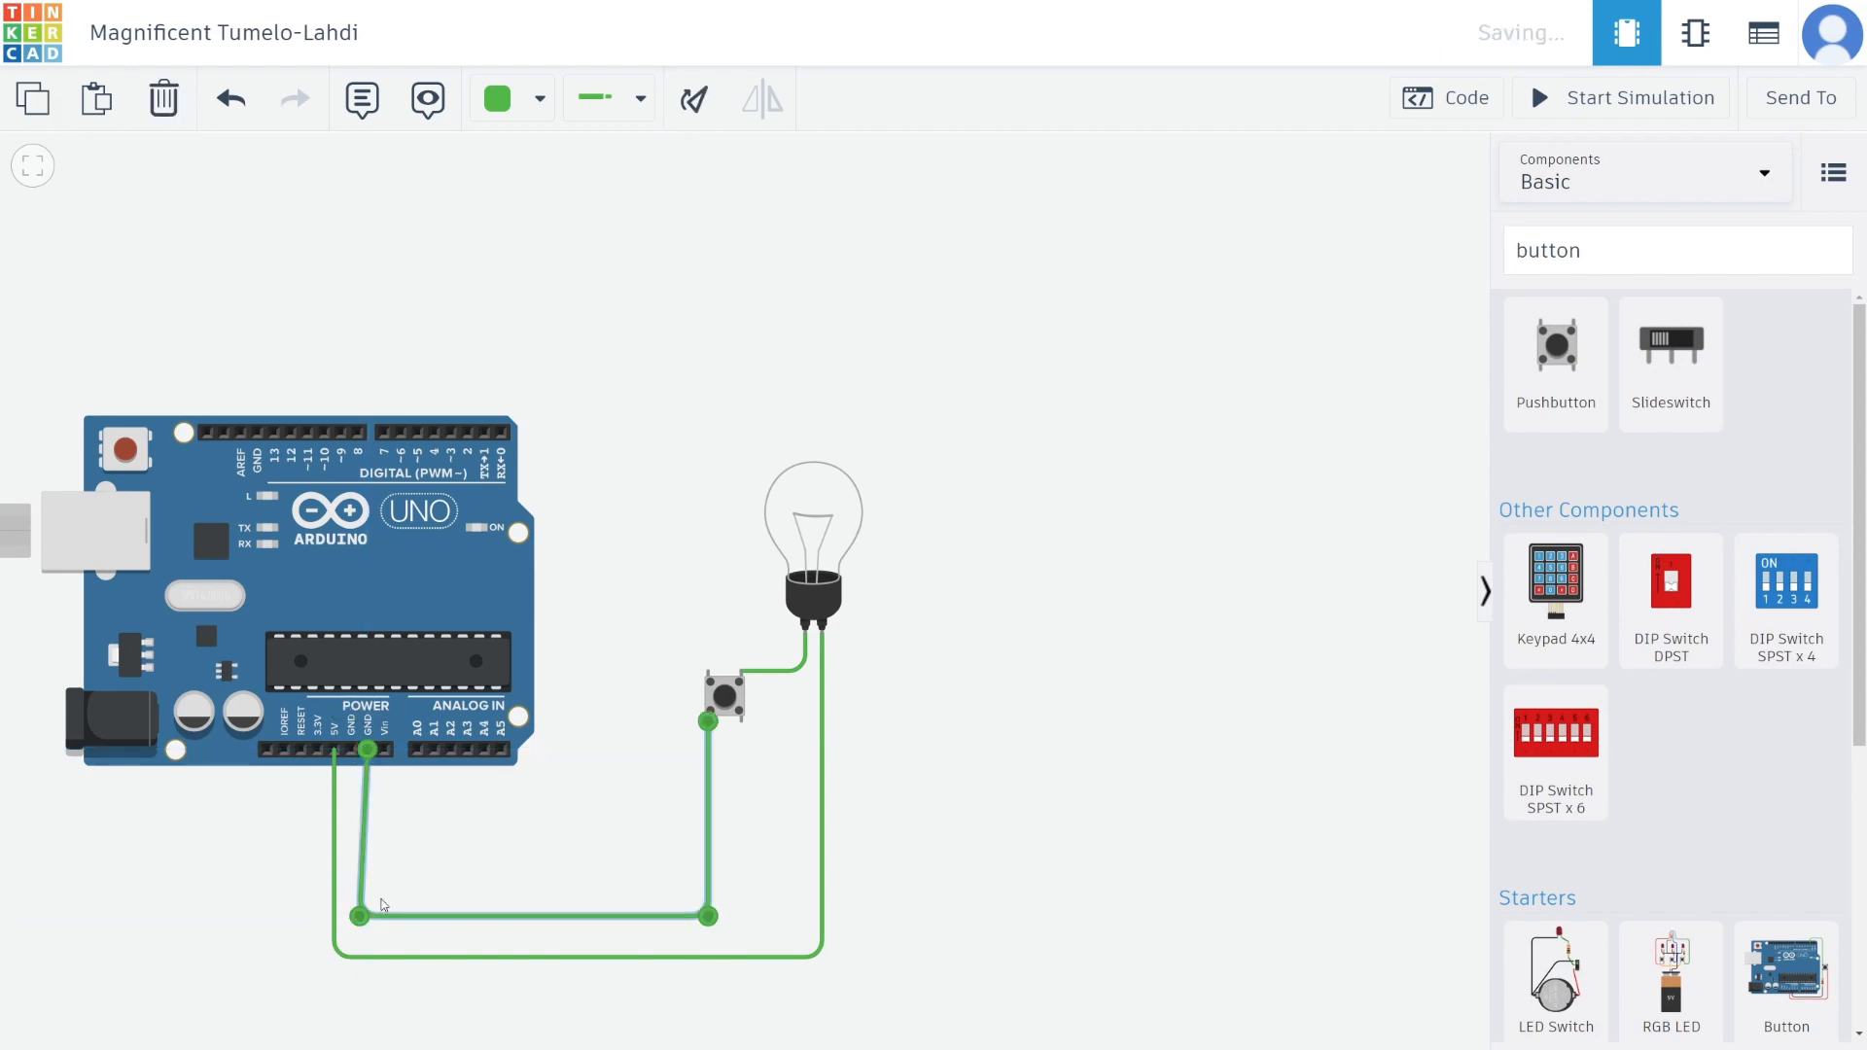
left_click(1047, 768)
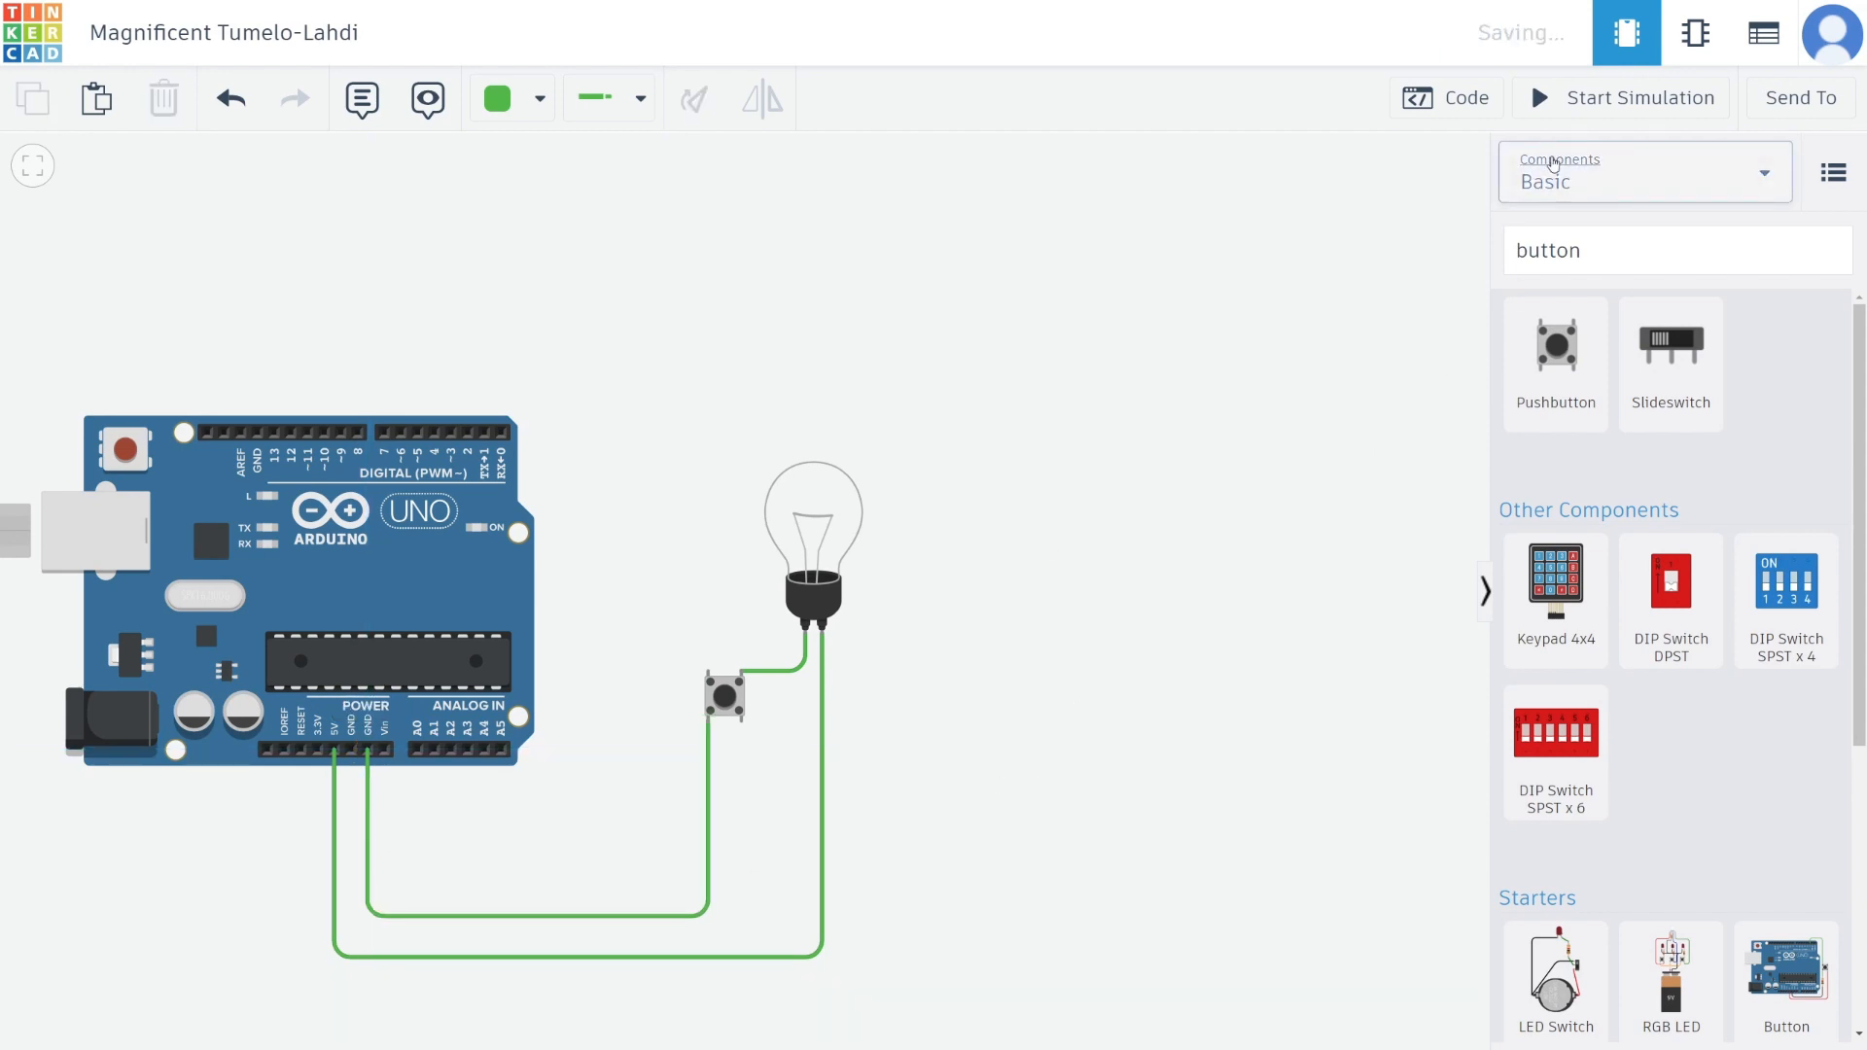
- Run the simulation, operate the wired pushbutton to test the light bulb, and stop the simulation
left_click(1585, 98)
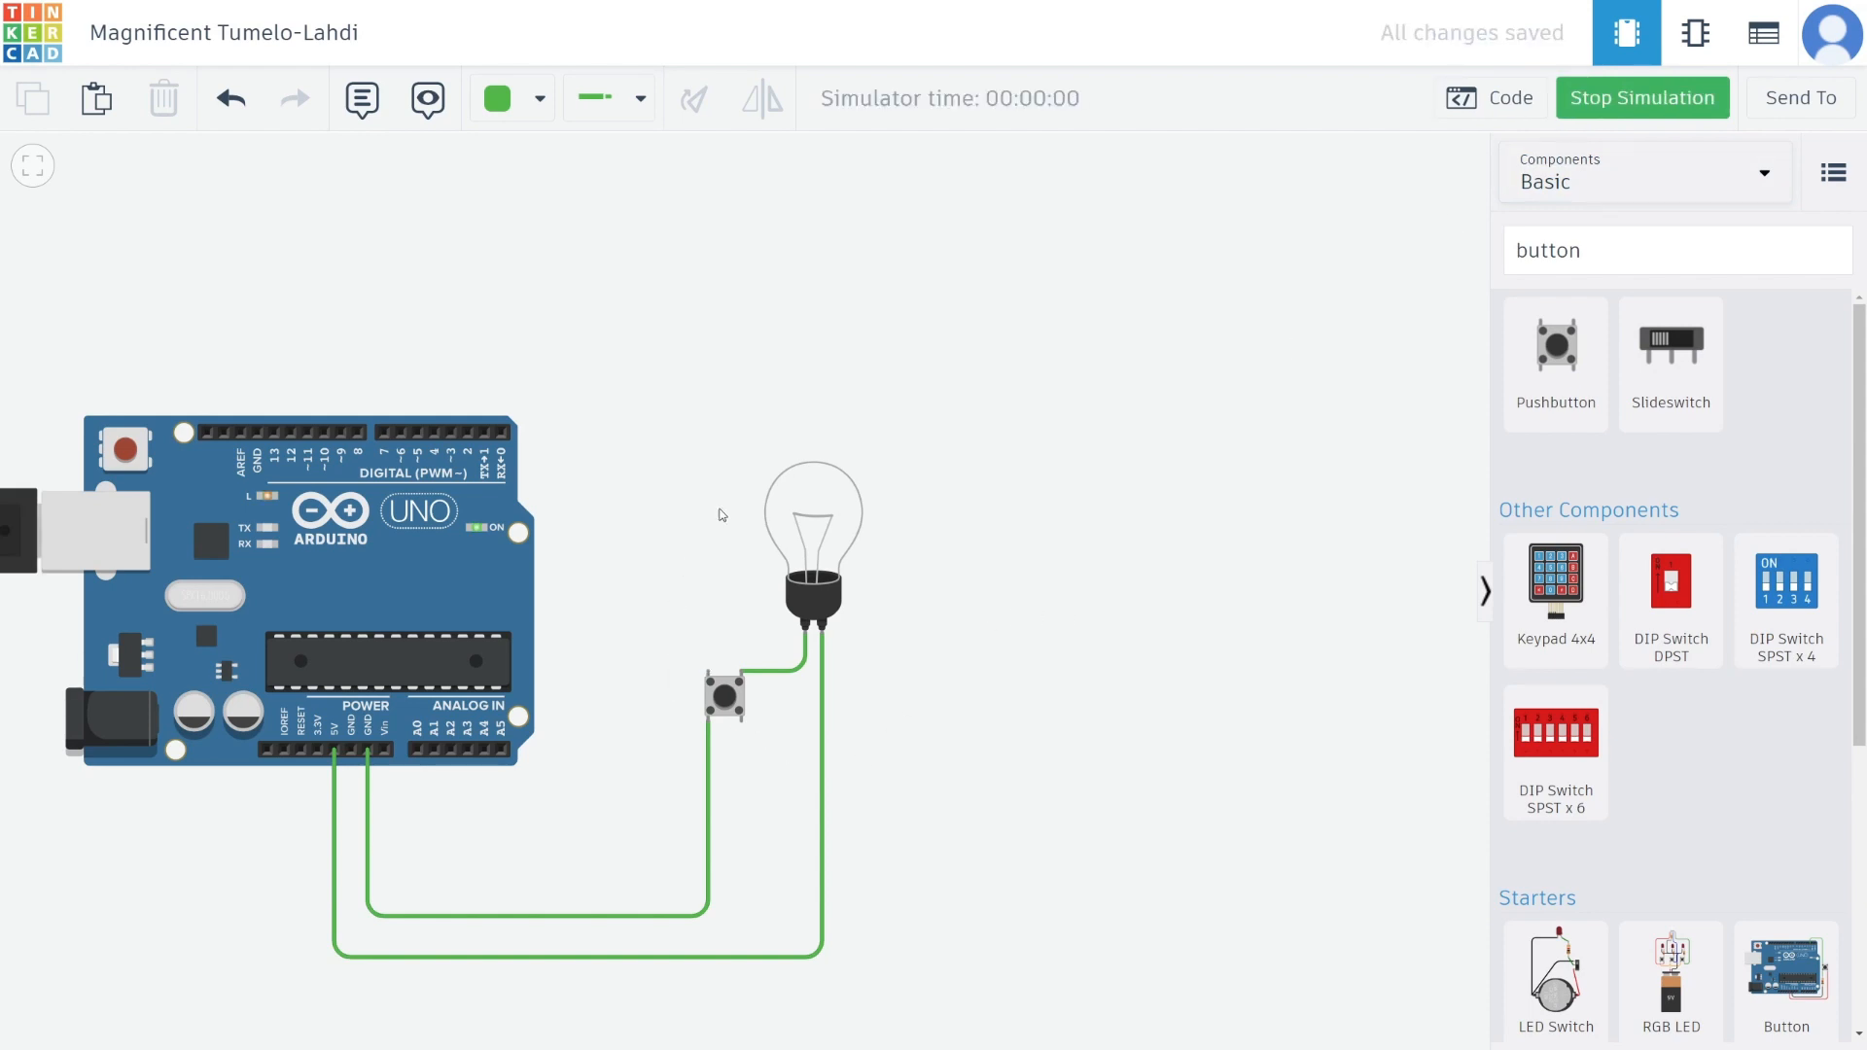
left_click(725, 705)
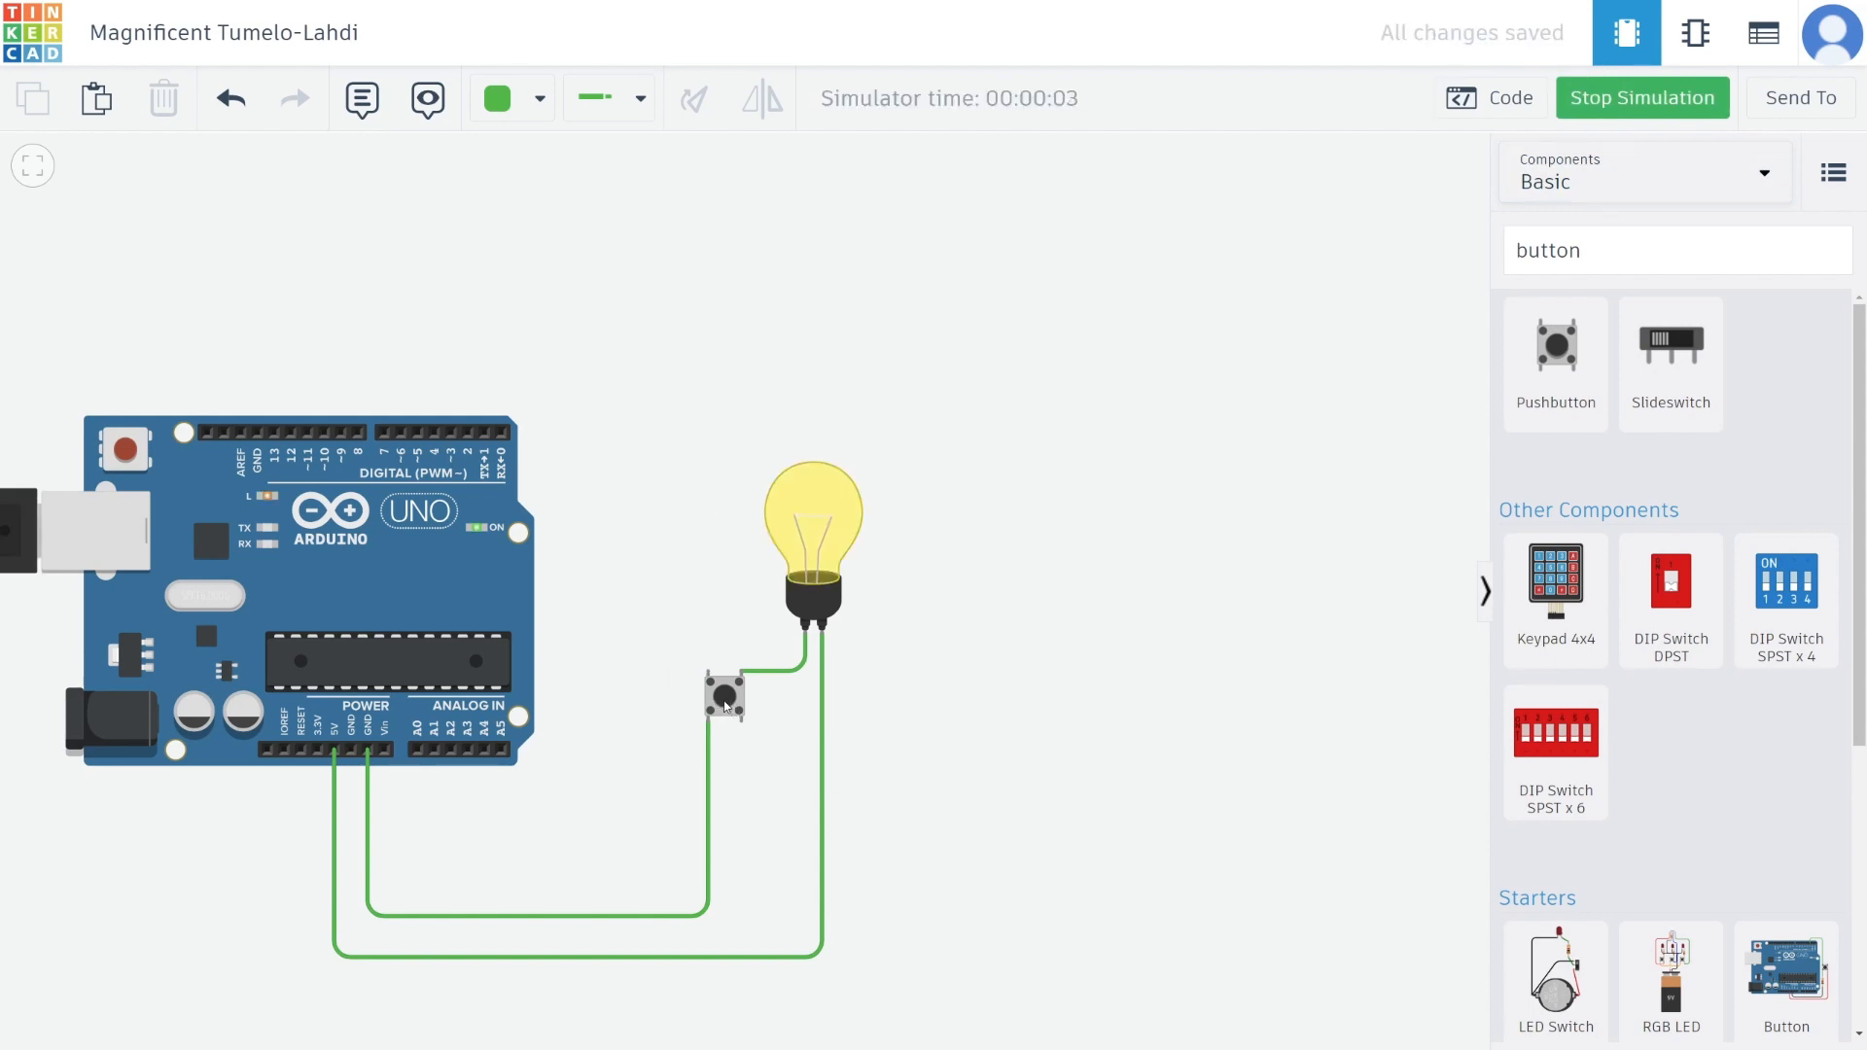
left_click(1647, 105)
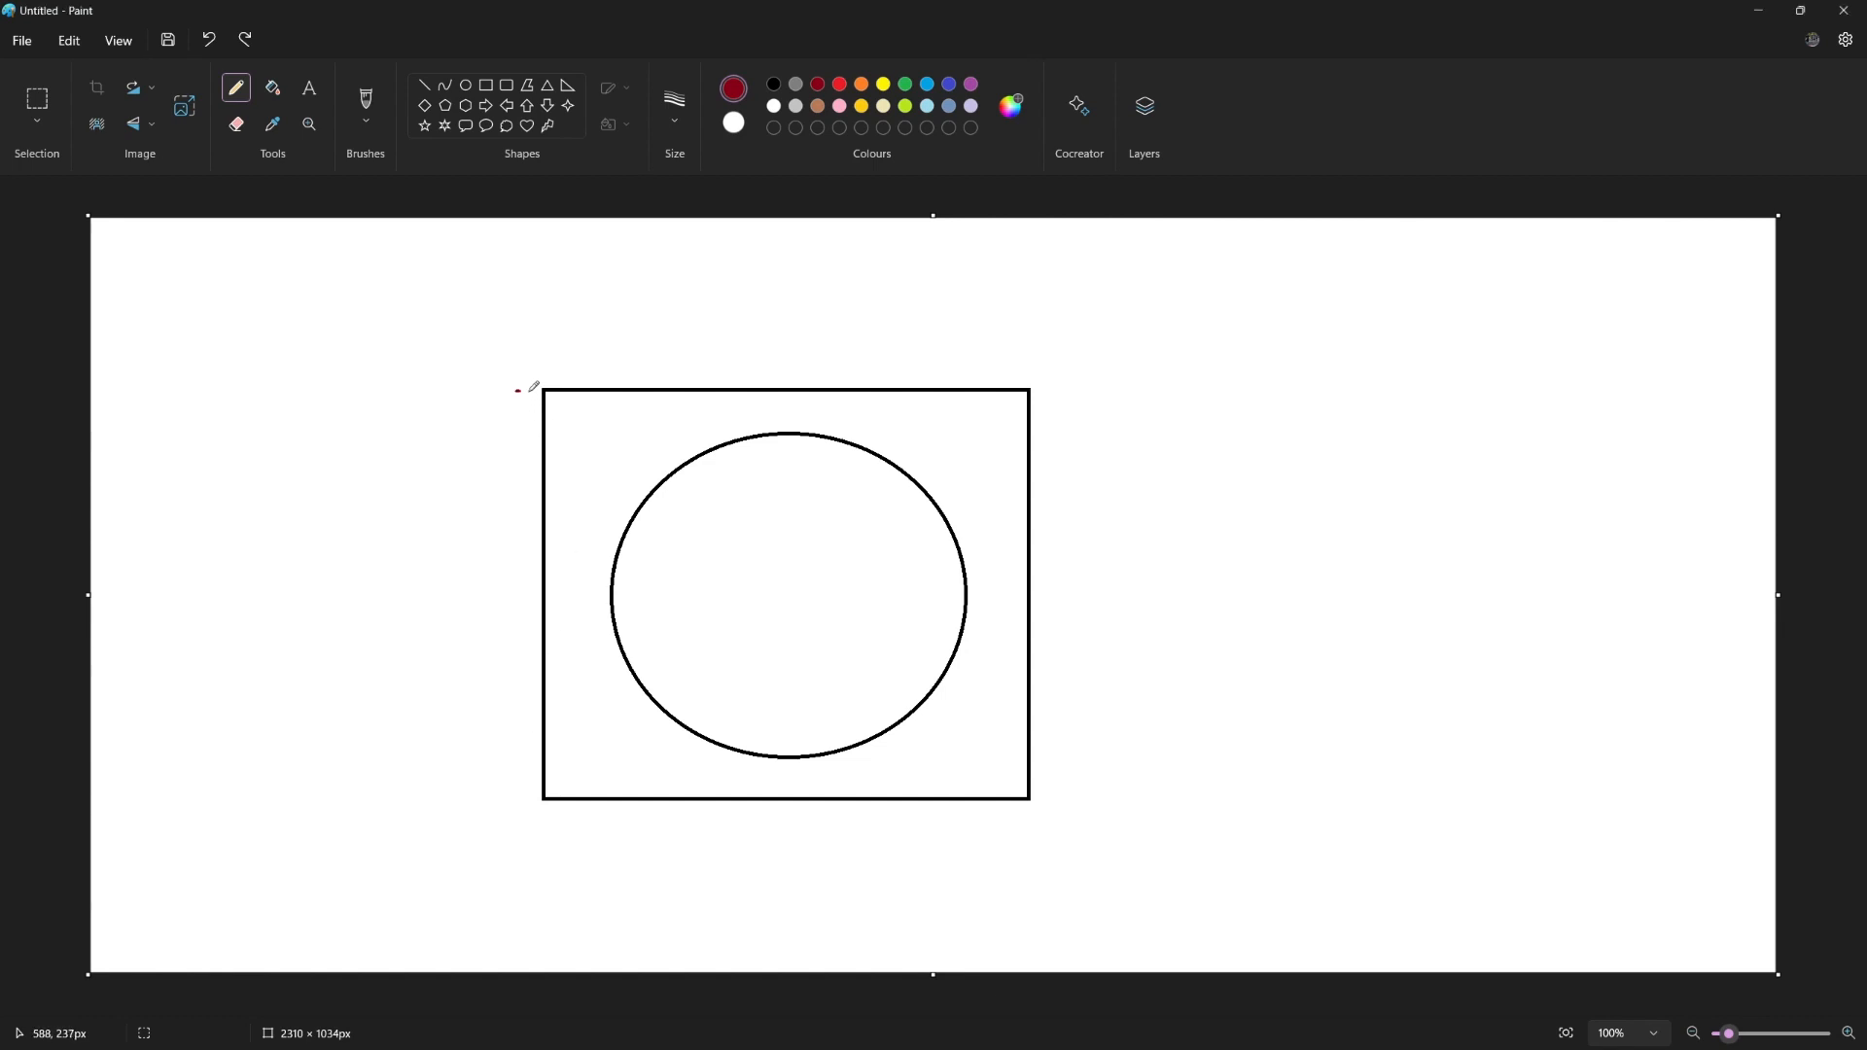
- In Paint, brush red terminal marks at the four corners of the square around the circle
mouse_move(516, 390)
left_mouse_down()
mouse_move(543, 393)
mouse_move(522, 391)
mouse_move(540, 396)
mouse_move(526, 406)
left_mouse_up()
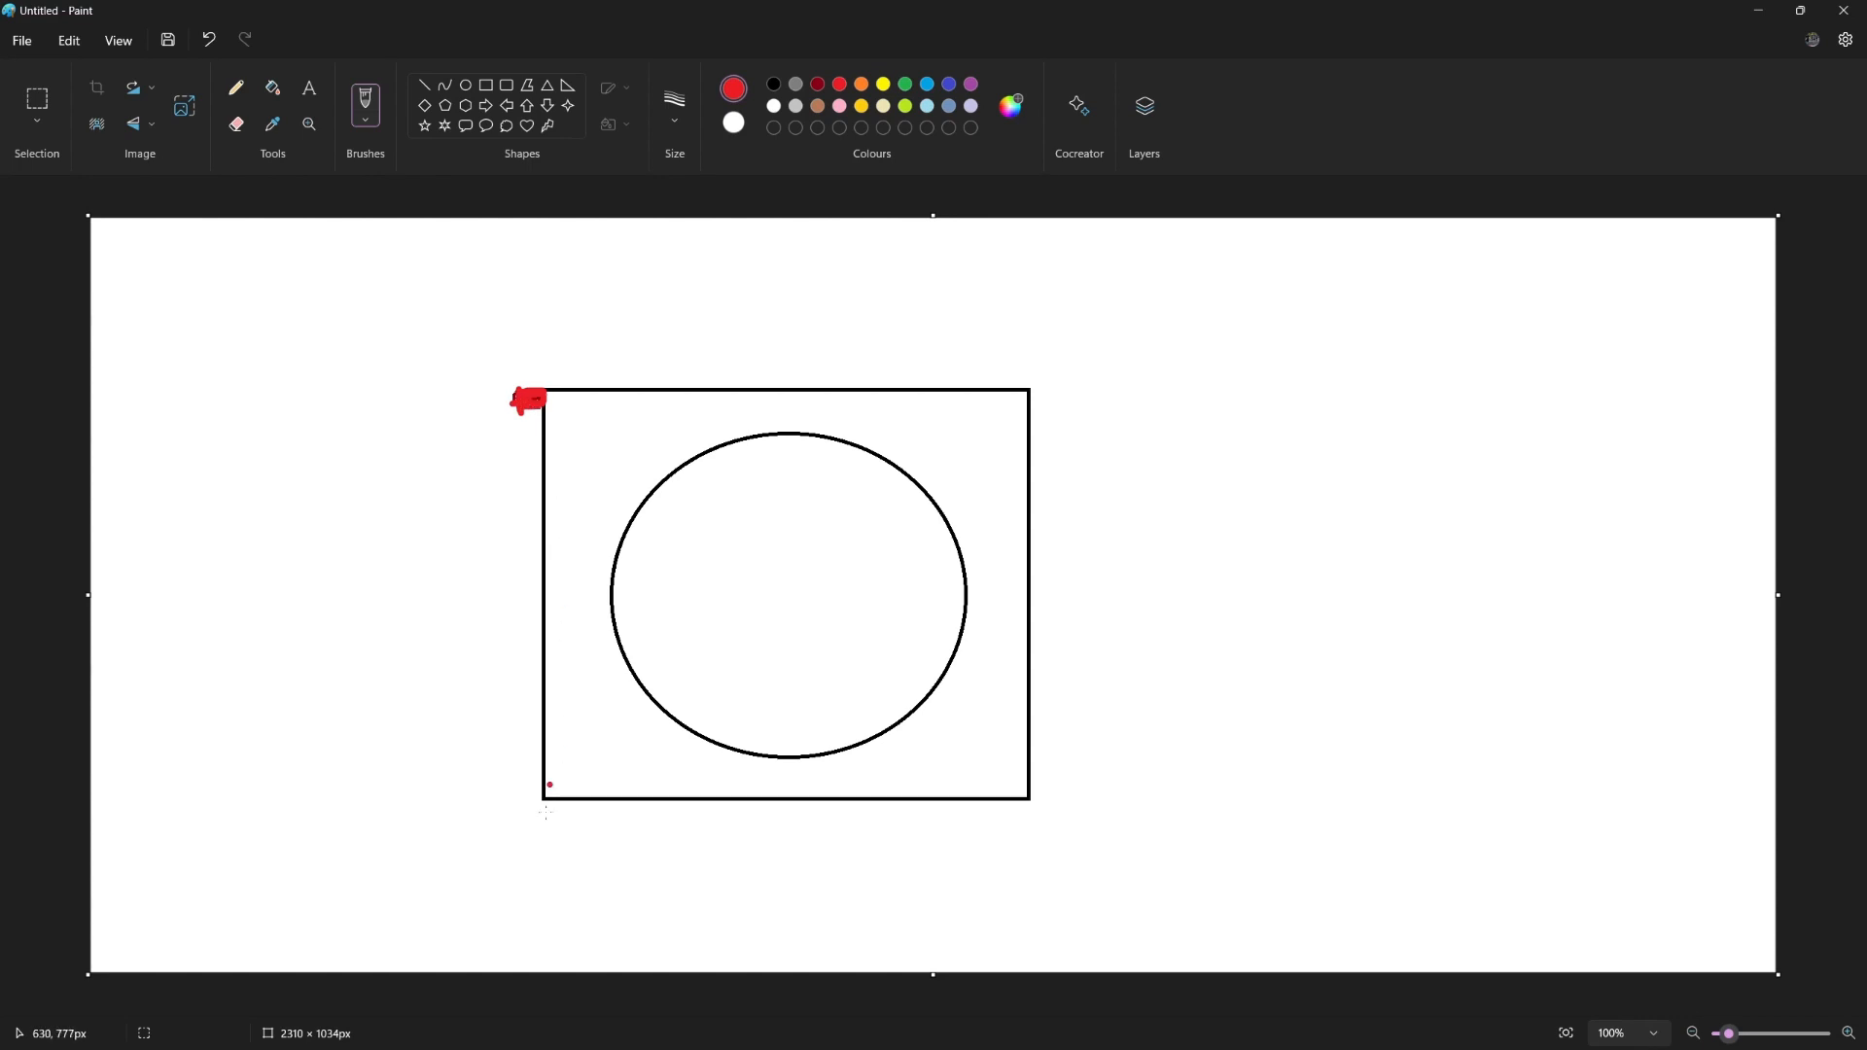
left_click_drag(537, 787, 506, 789)
mouse_move(1021, 391)
left_mouse_down()
mouse_move(1081, 397)
mouse_move(1018, 406)
mouse_move(1066, 414)
left_mouse_up()
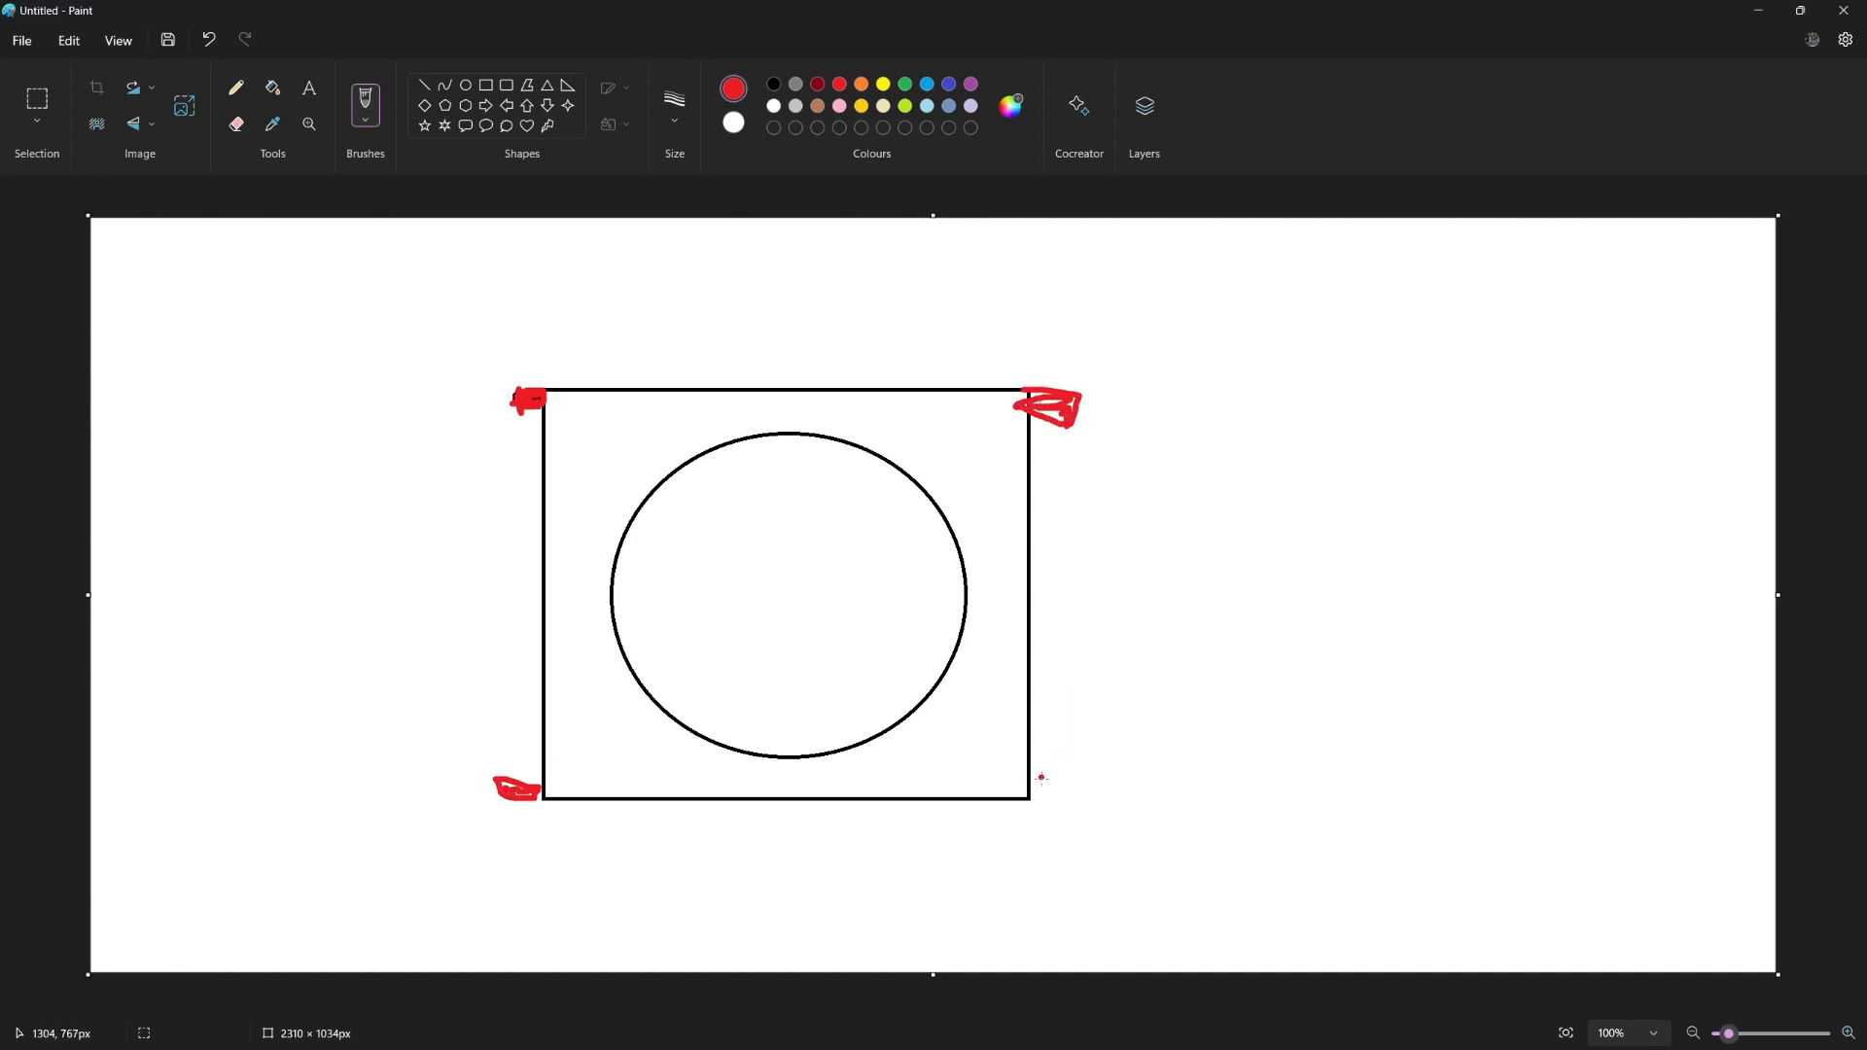
mouse_move(1034, 775)
left_mouse_down()
mouse_move(1068, 774)
mouse_move(1070, 795)
mouse_move(1035, 781)
mouse_move(1062, 791)
left_mouse_up()
- In blue, join the red terminals vertically on each side, and add arrows into the upper-left terminal and out of the lower-right one
left_click(926, 84)
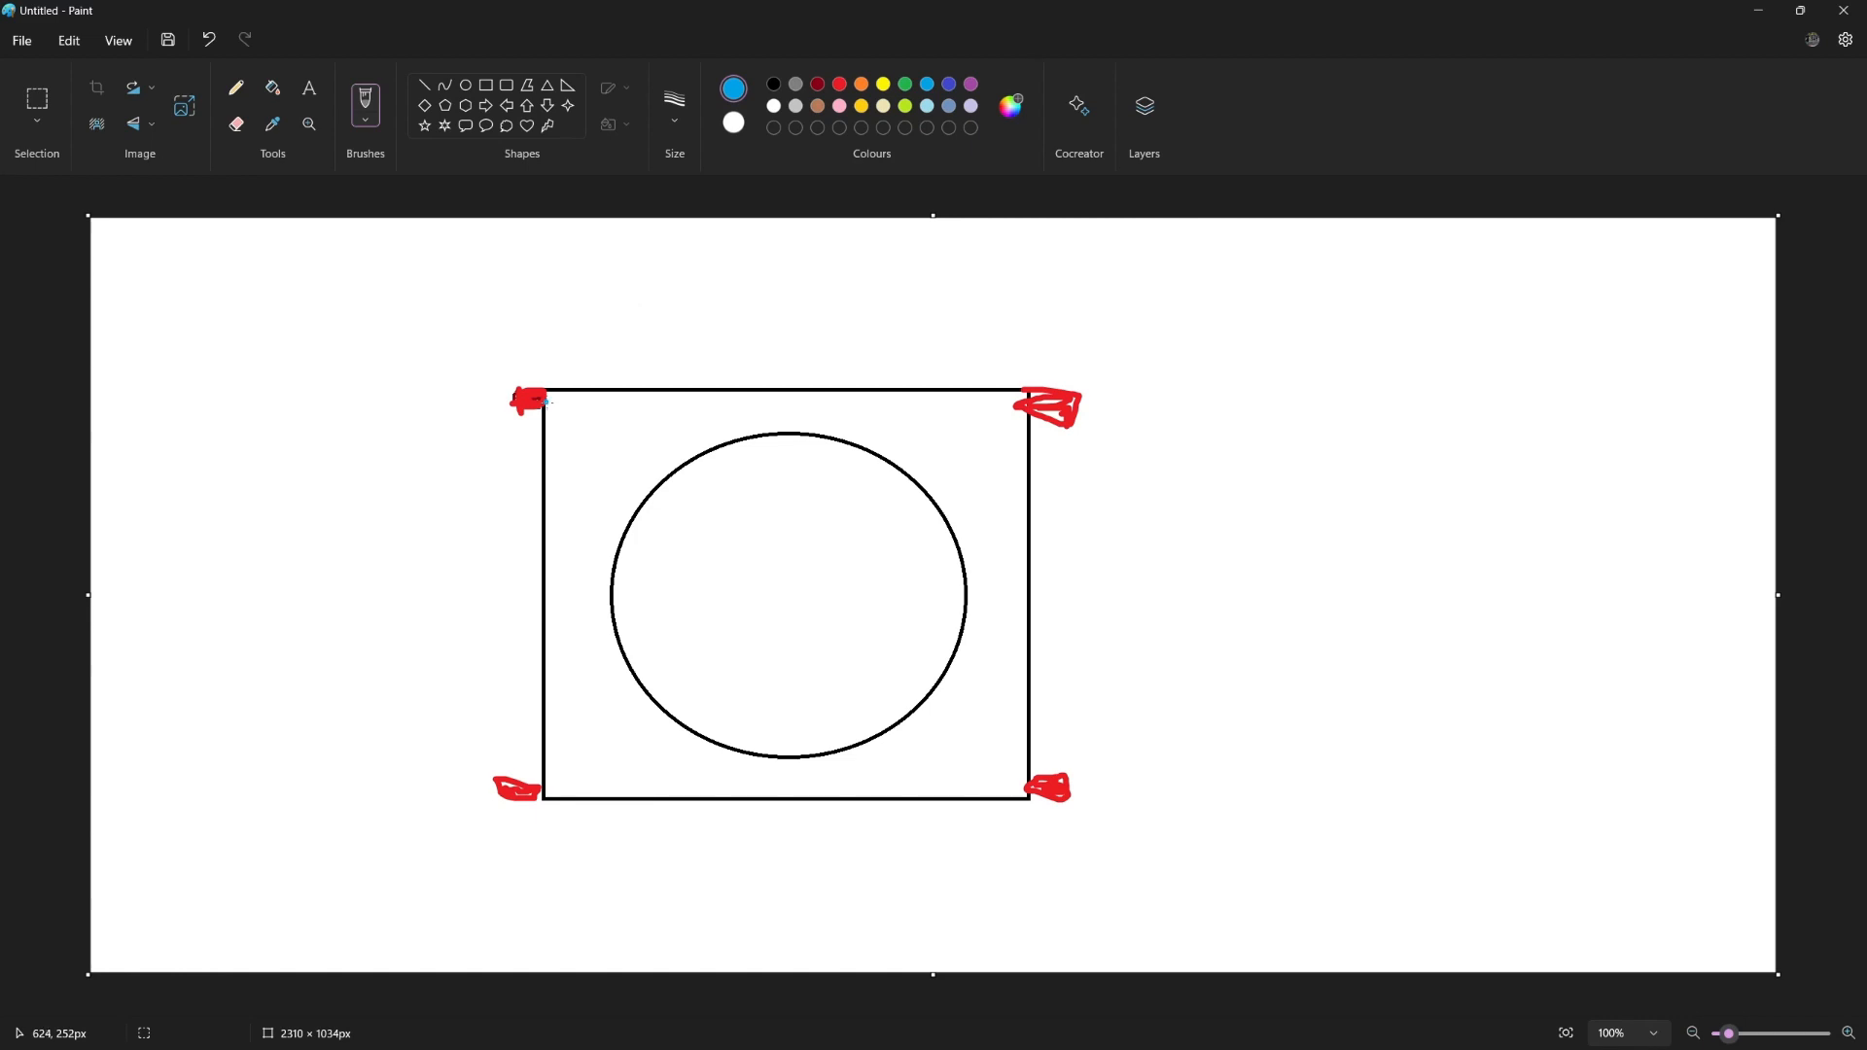
mouse_move(547, 400)
left_mouse_down()
mouse_move(560, 768)
mouse_move(545, 789)
left_mouse_up()
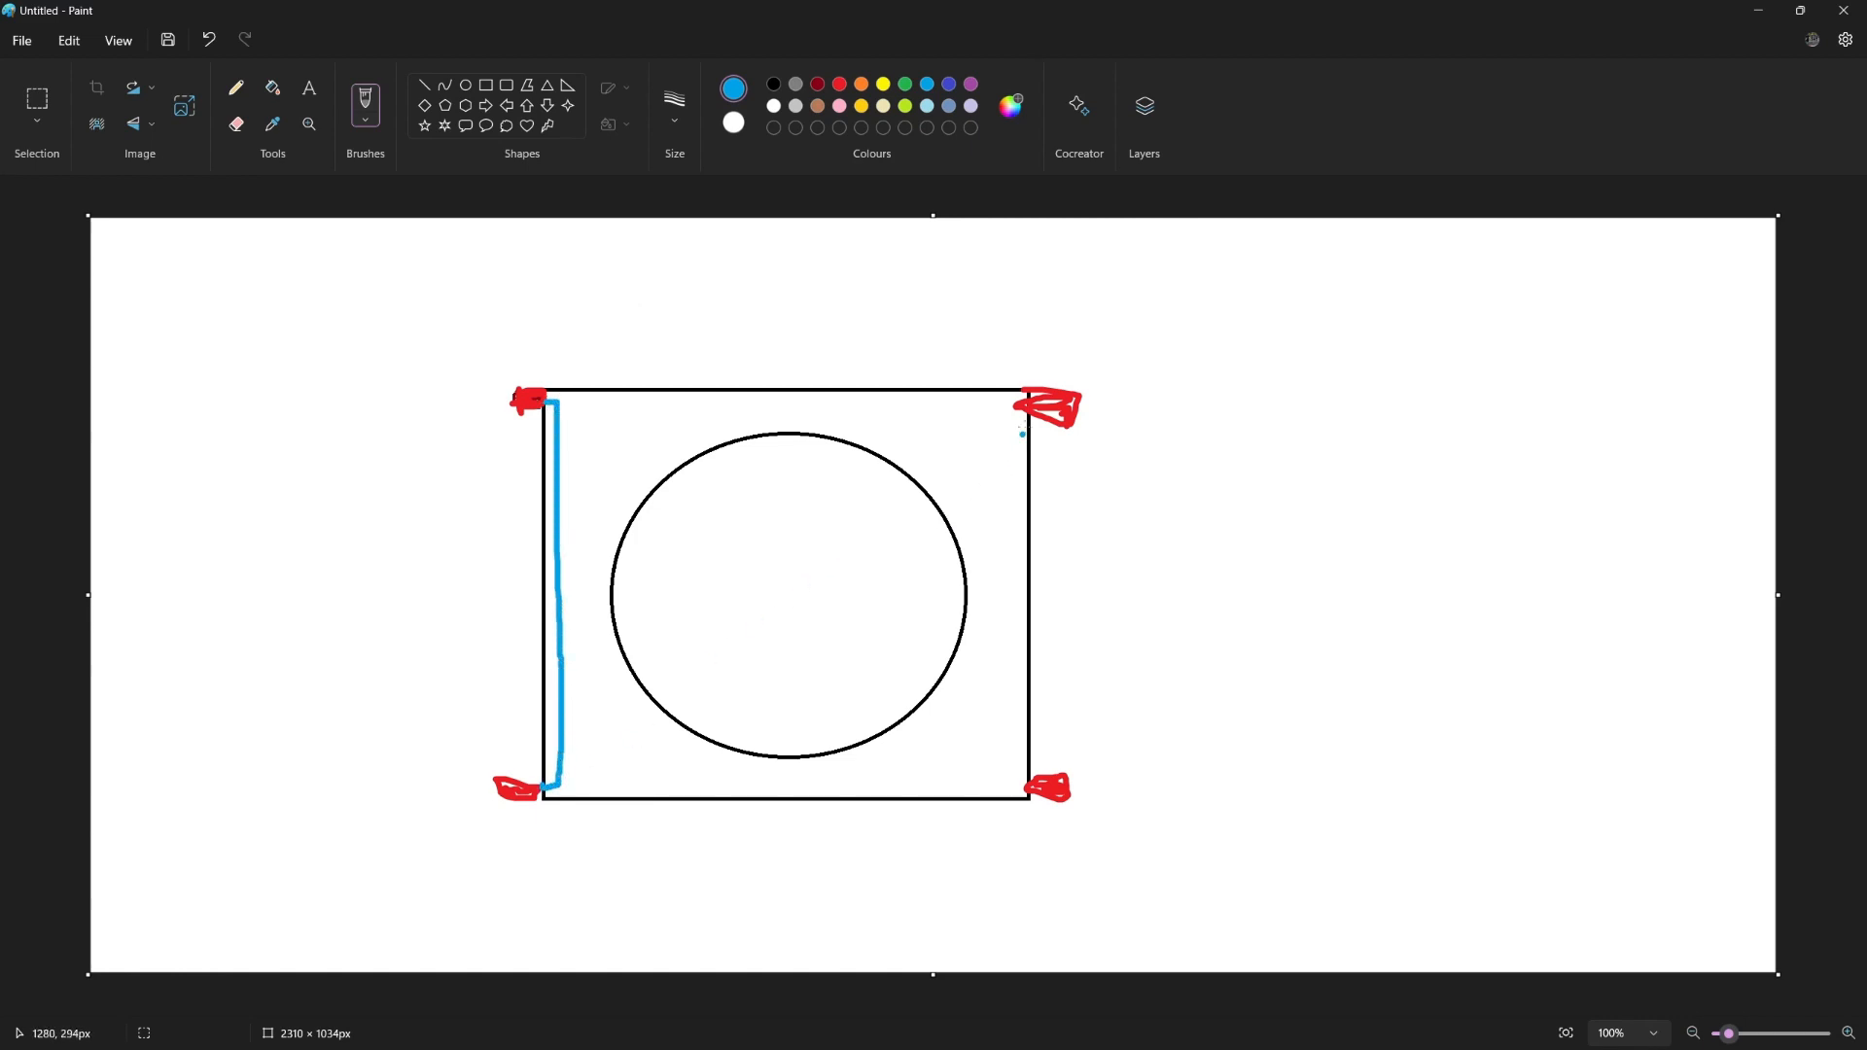
mouse_move(1026, 404)
left_mouse_down()
mouse_move(1000, 443)
mouse_move(1002, 629)
mouse_move(1012, 760)
mouse_move(1042, 785)
left_mouse_up()
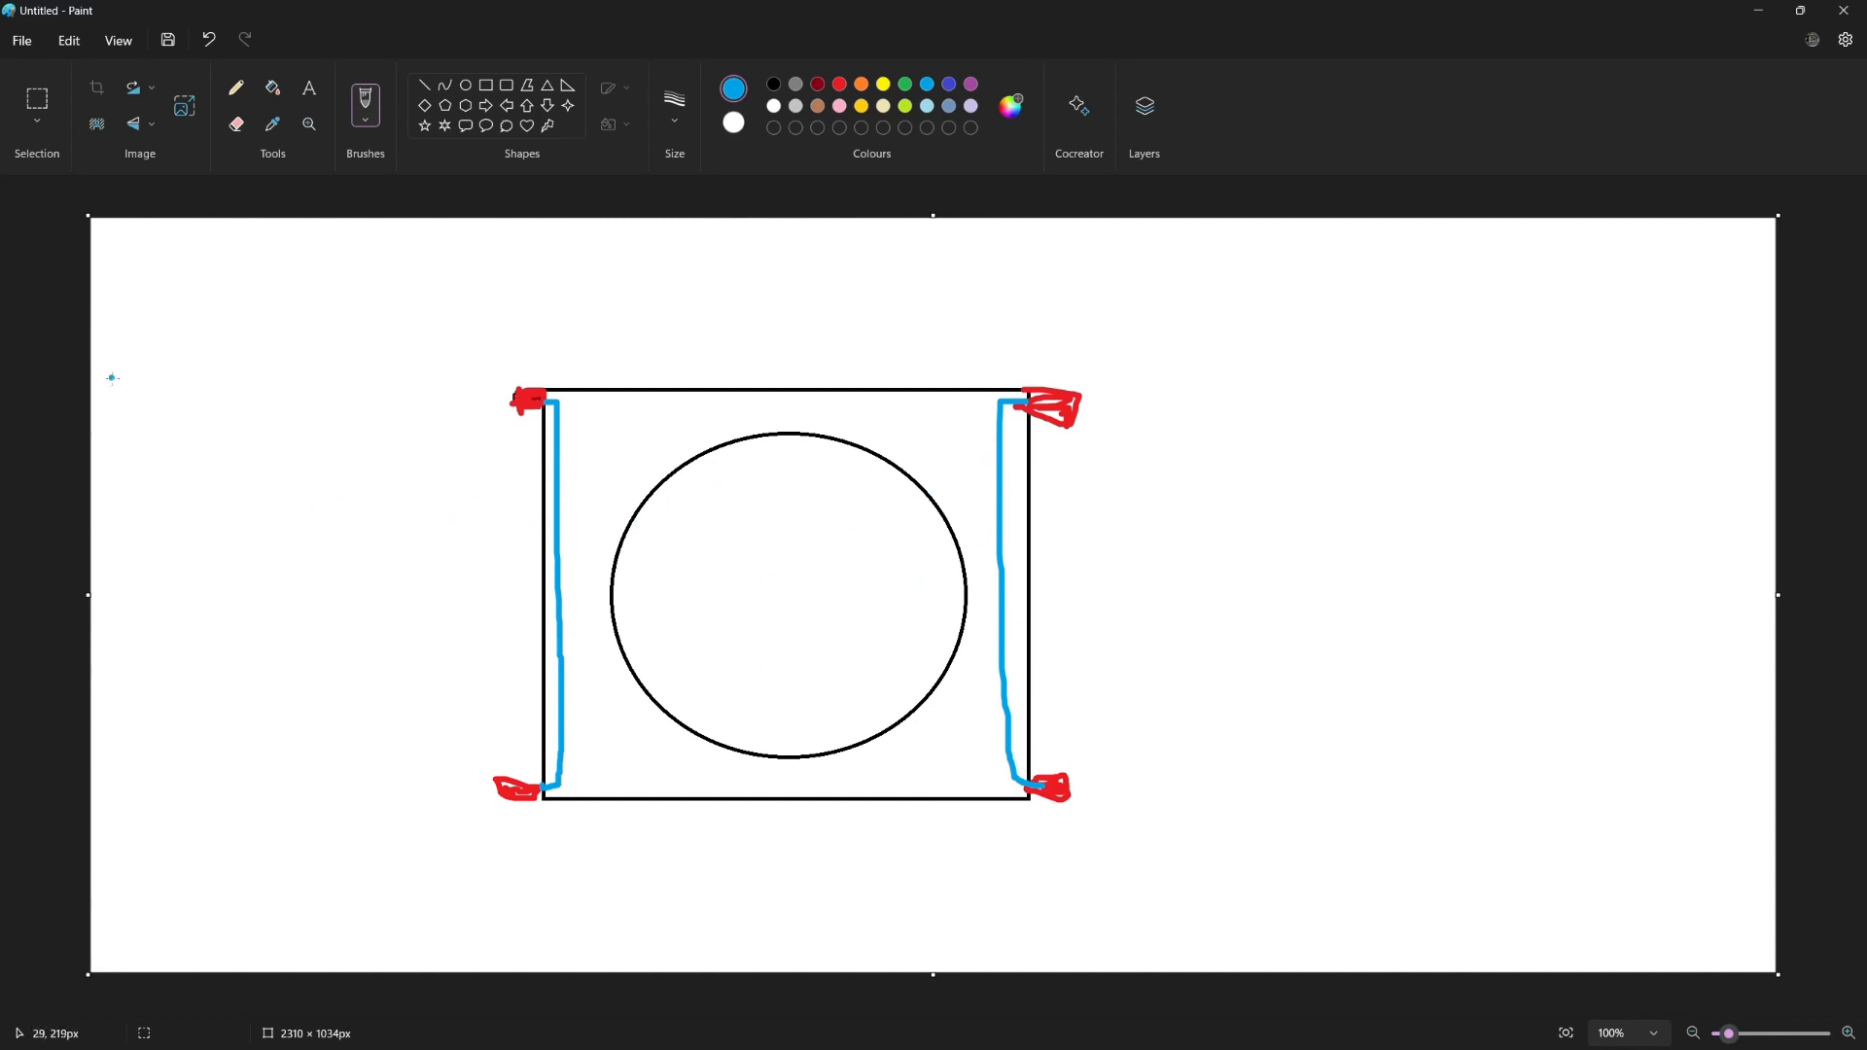
mouse_move(116, 388)
left_mouse_down()
mouse_move(518, 403)
mouse_move(488, 416)
left_mouse_up()
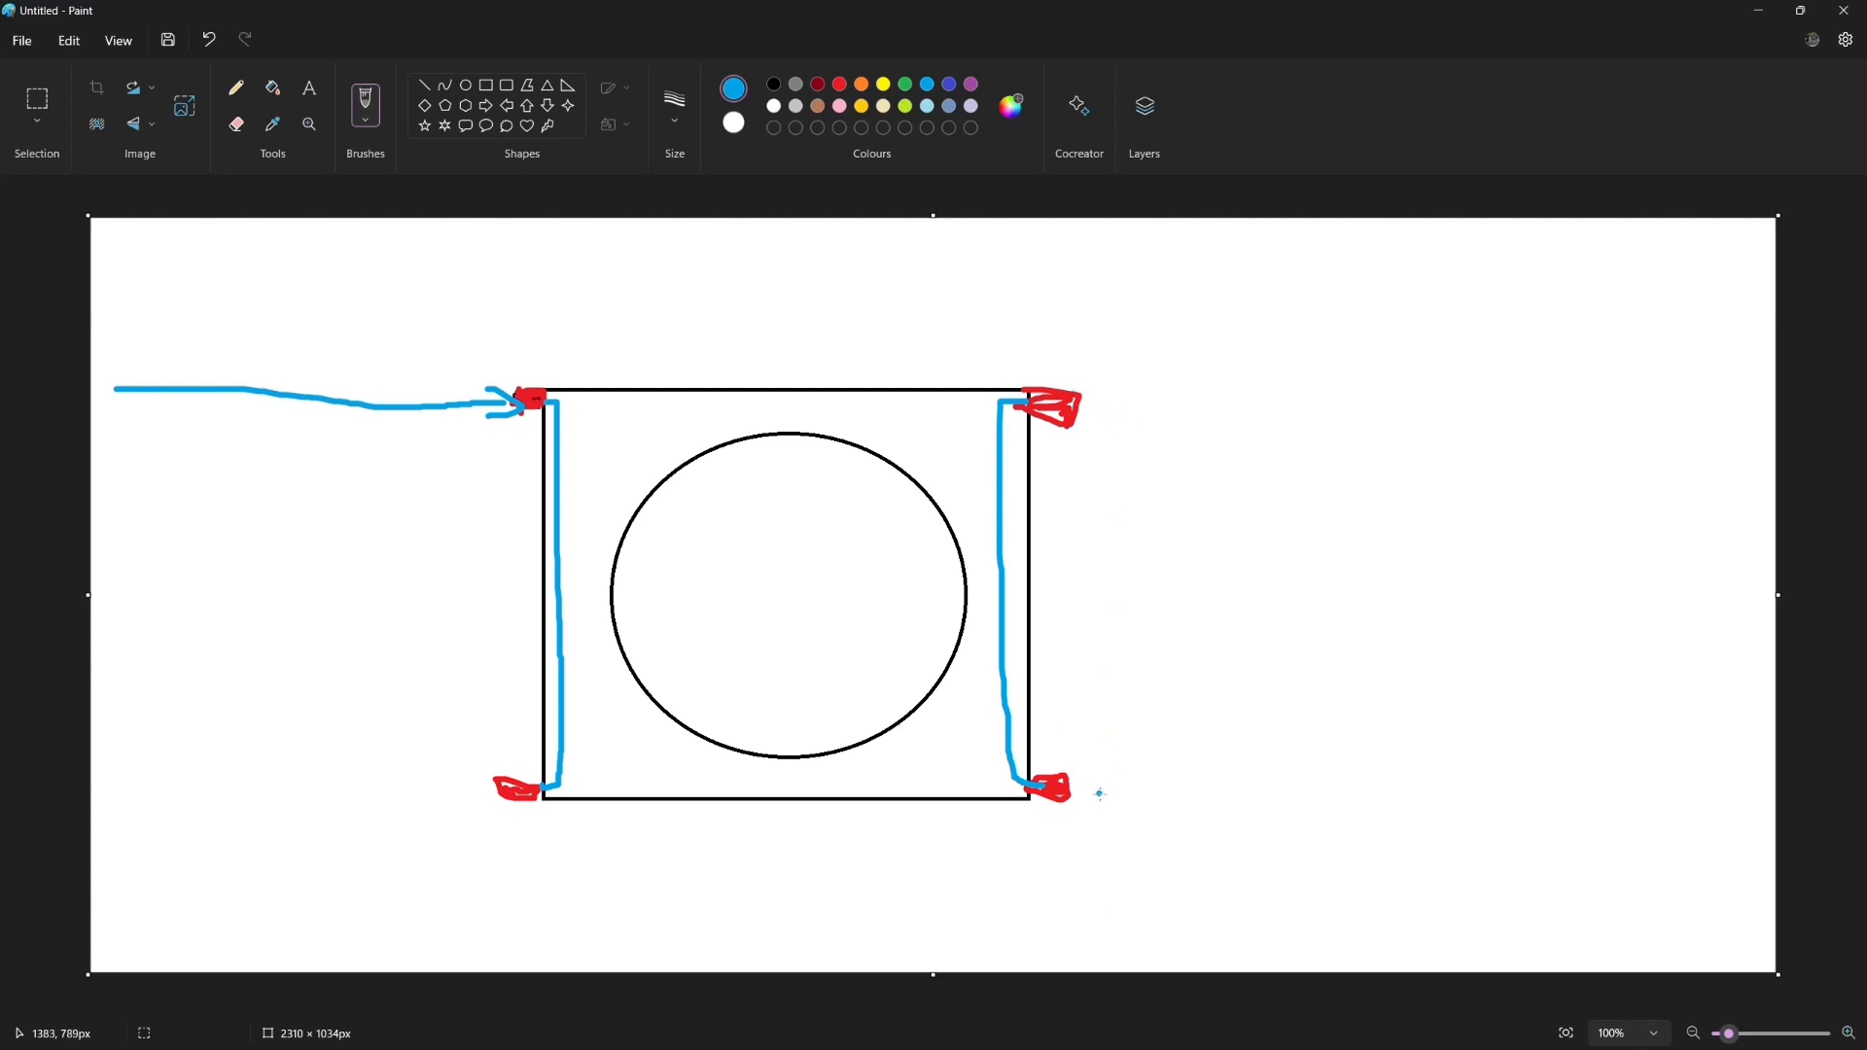
mouse_move(1100, 794)
left_mouse_down()
mouse_move(1638, 803)
mouse_move(1546, 855)
left_mouse_up()
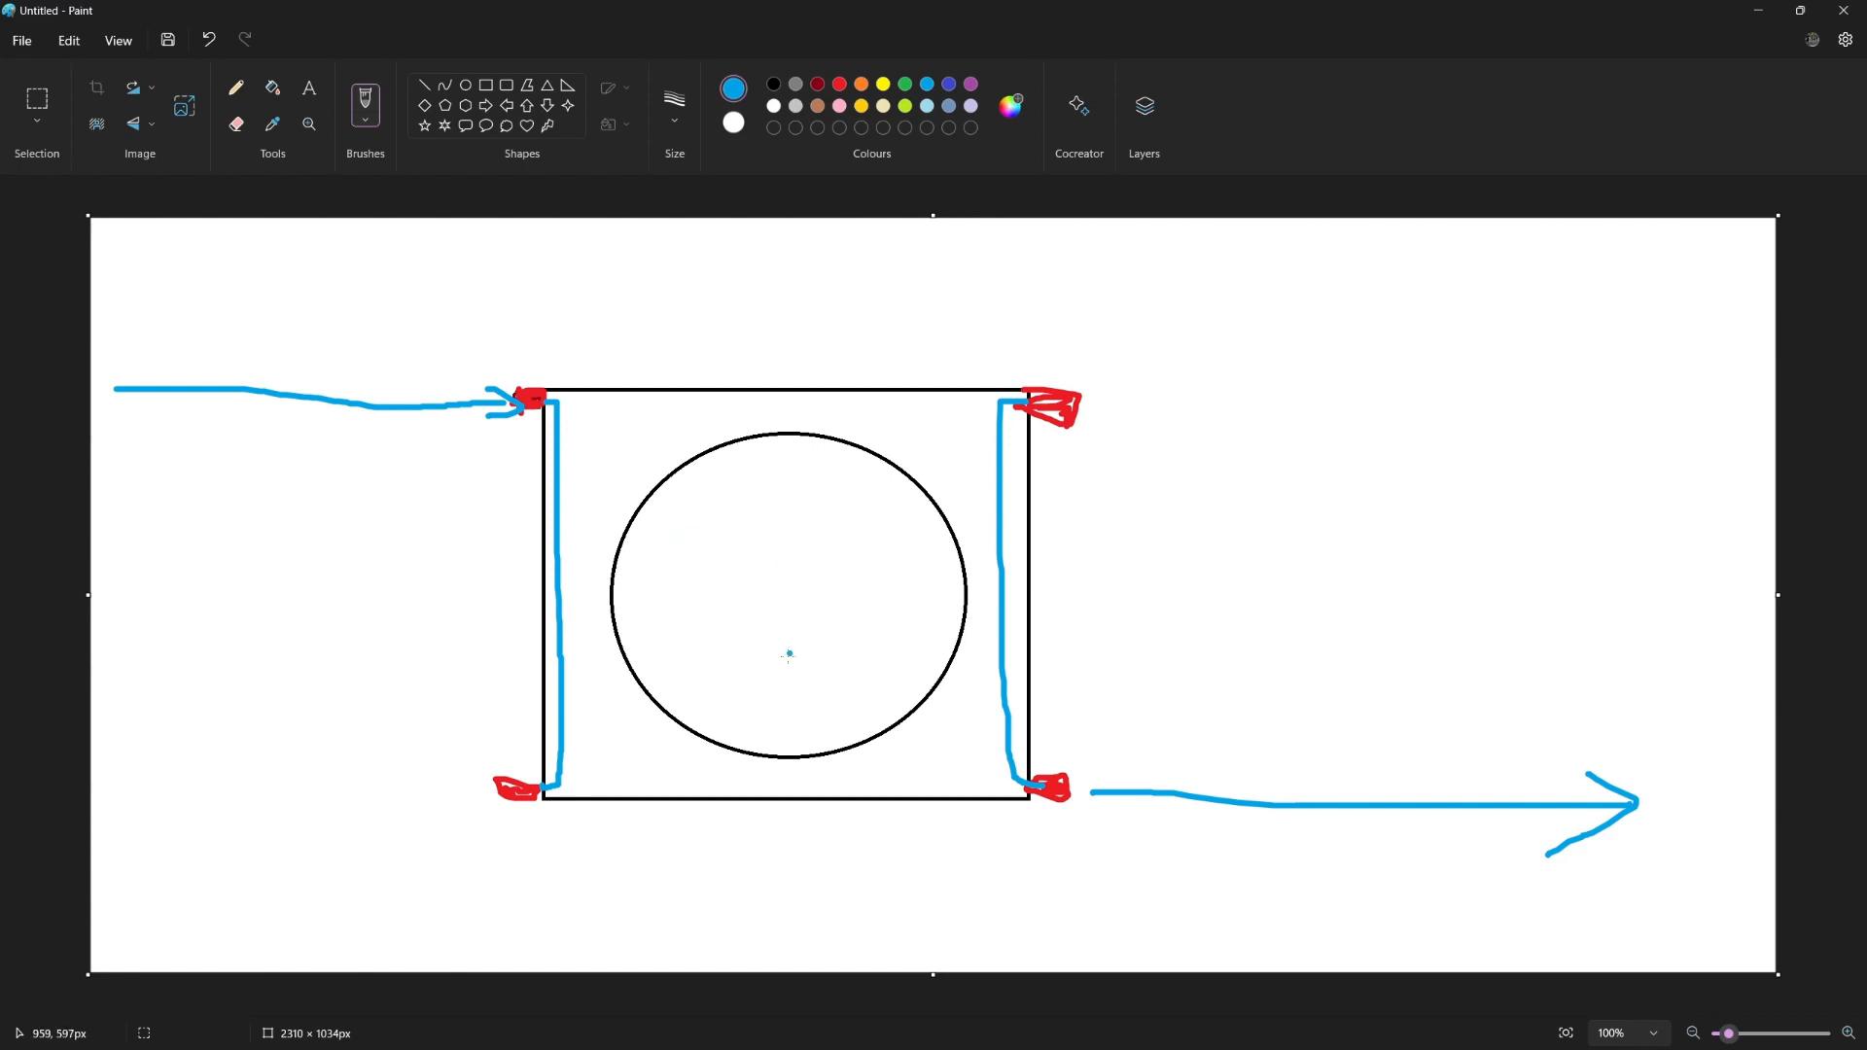
- Draw two separated blue switch contacts inside the circle from the side lines, undo stray marks, and add a green stroke at the gap
mouse_move(559, 599)
left_mouse_down()
mouse_move(666, 590)
mouse_move(794, 521)
left_mouse_up()
left_click(806, 540)
key("ctrl+z")
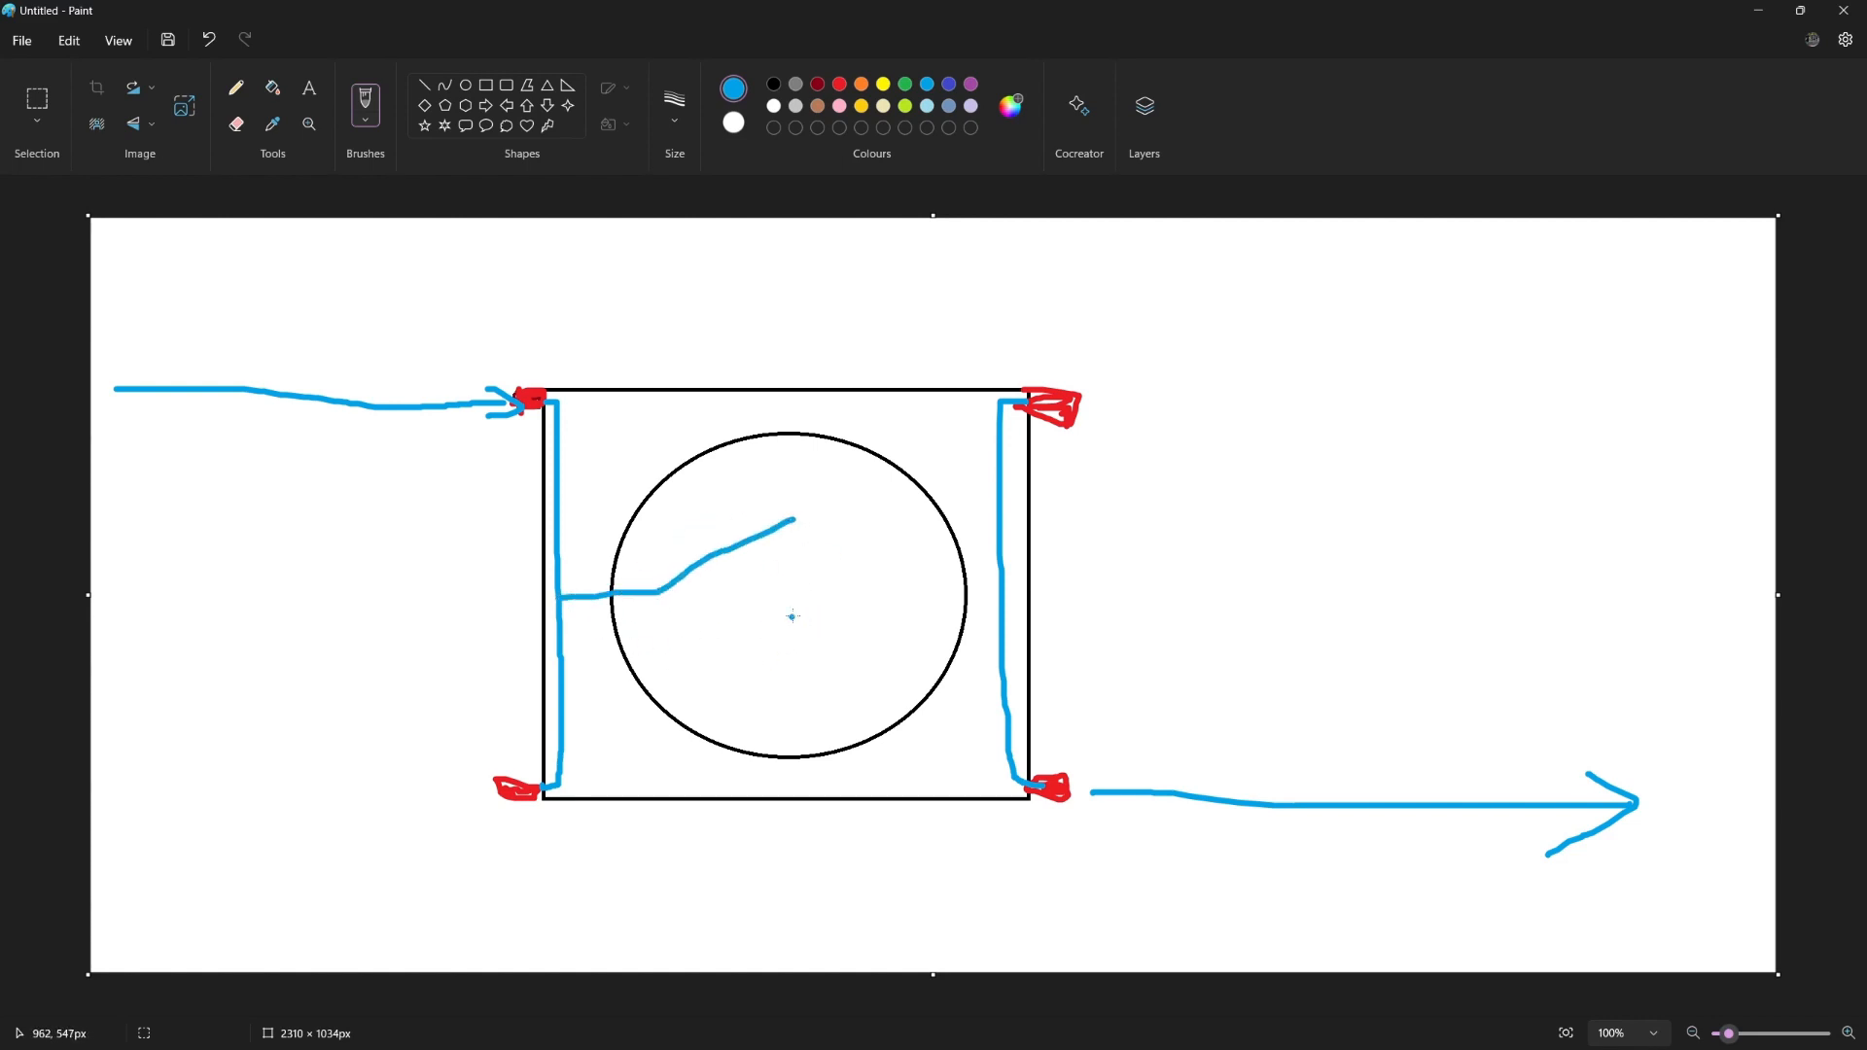
left_click_drag(799, 601, 994, 609)
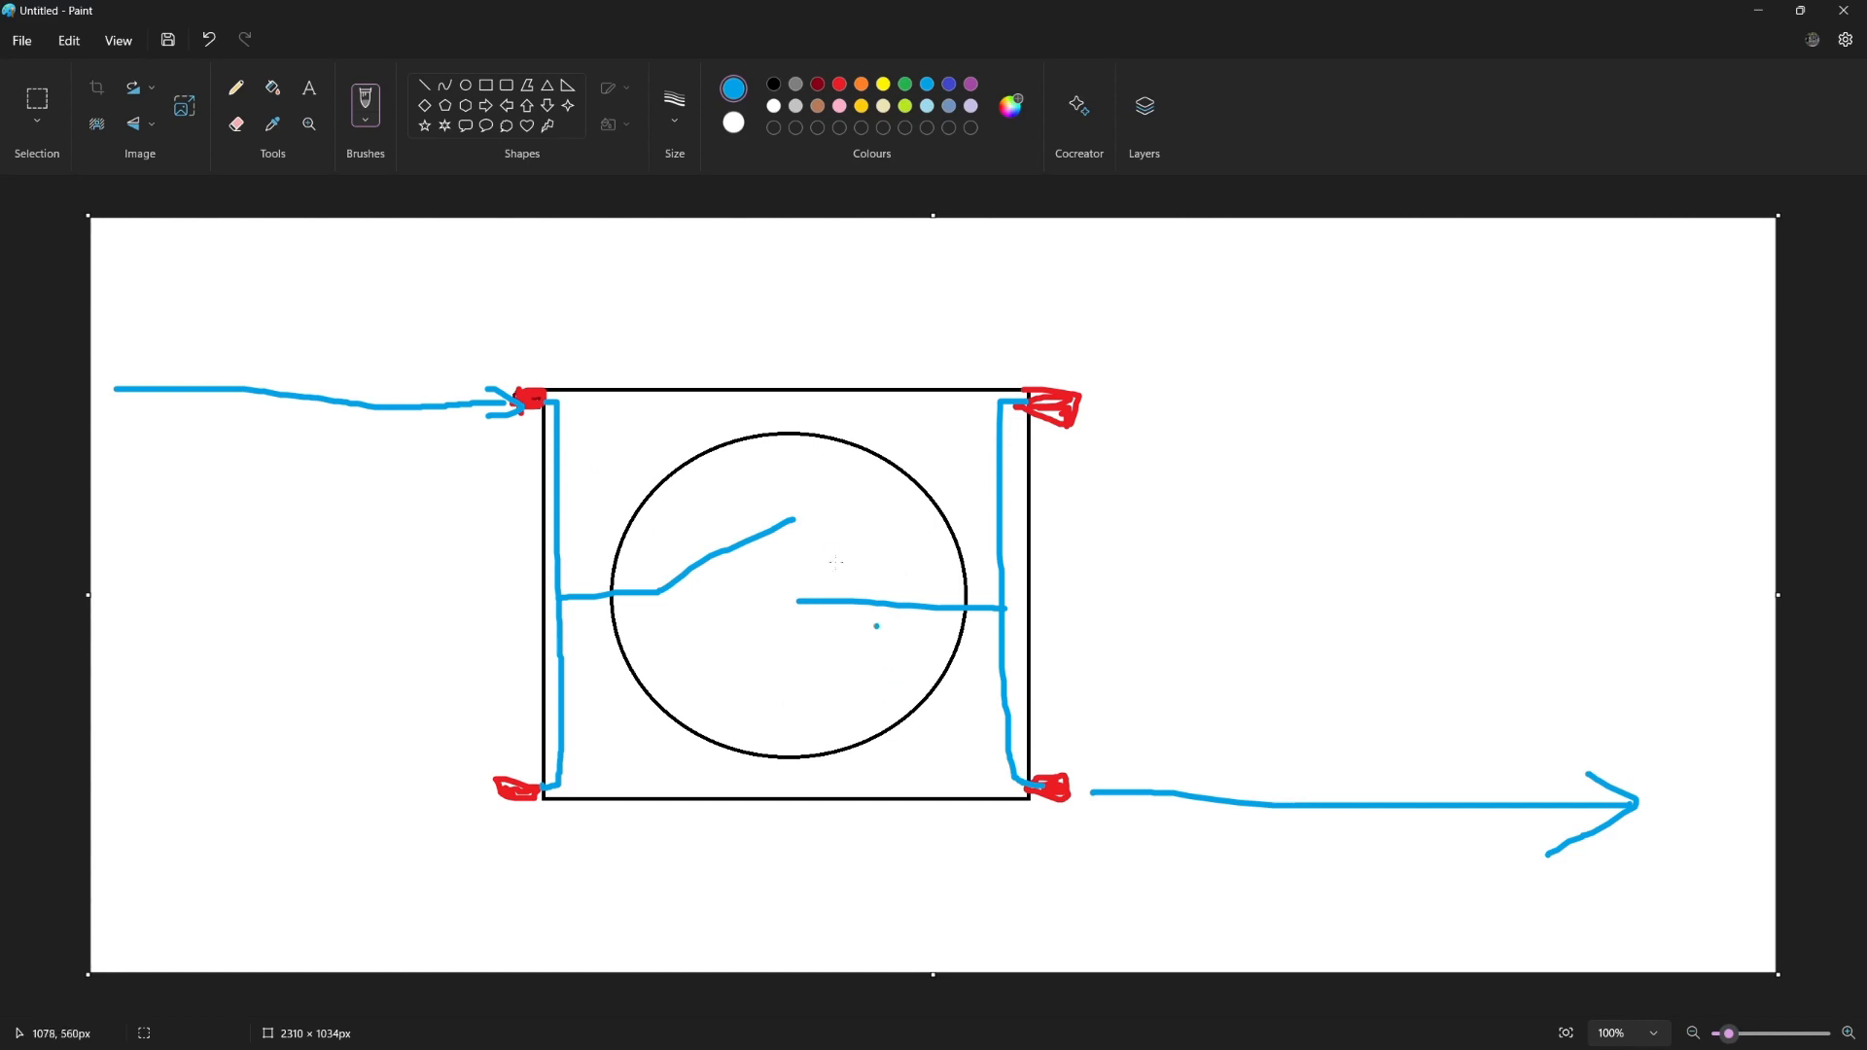
key("ctrl+z")
left_click(905, 84)
mouse_move(795, 527)
left_mouse_down()
mouse_move(796, 587)
mouse_move(830, 562)
left_mouse_up()
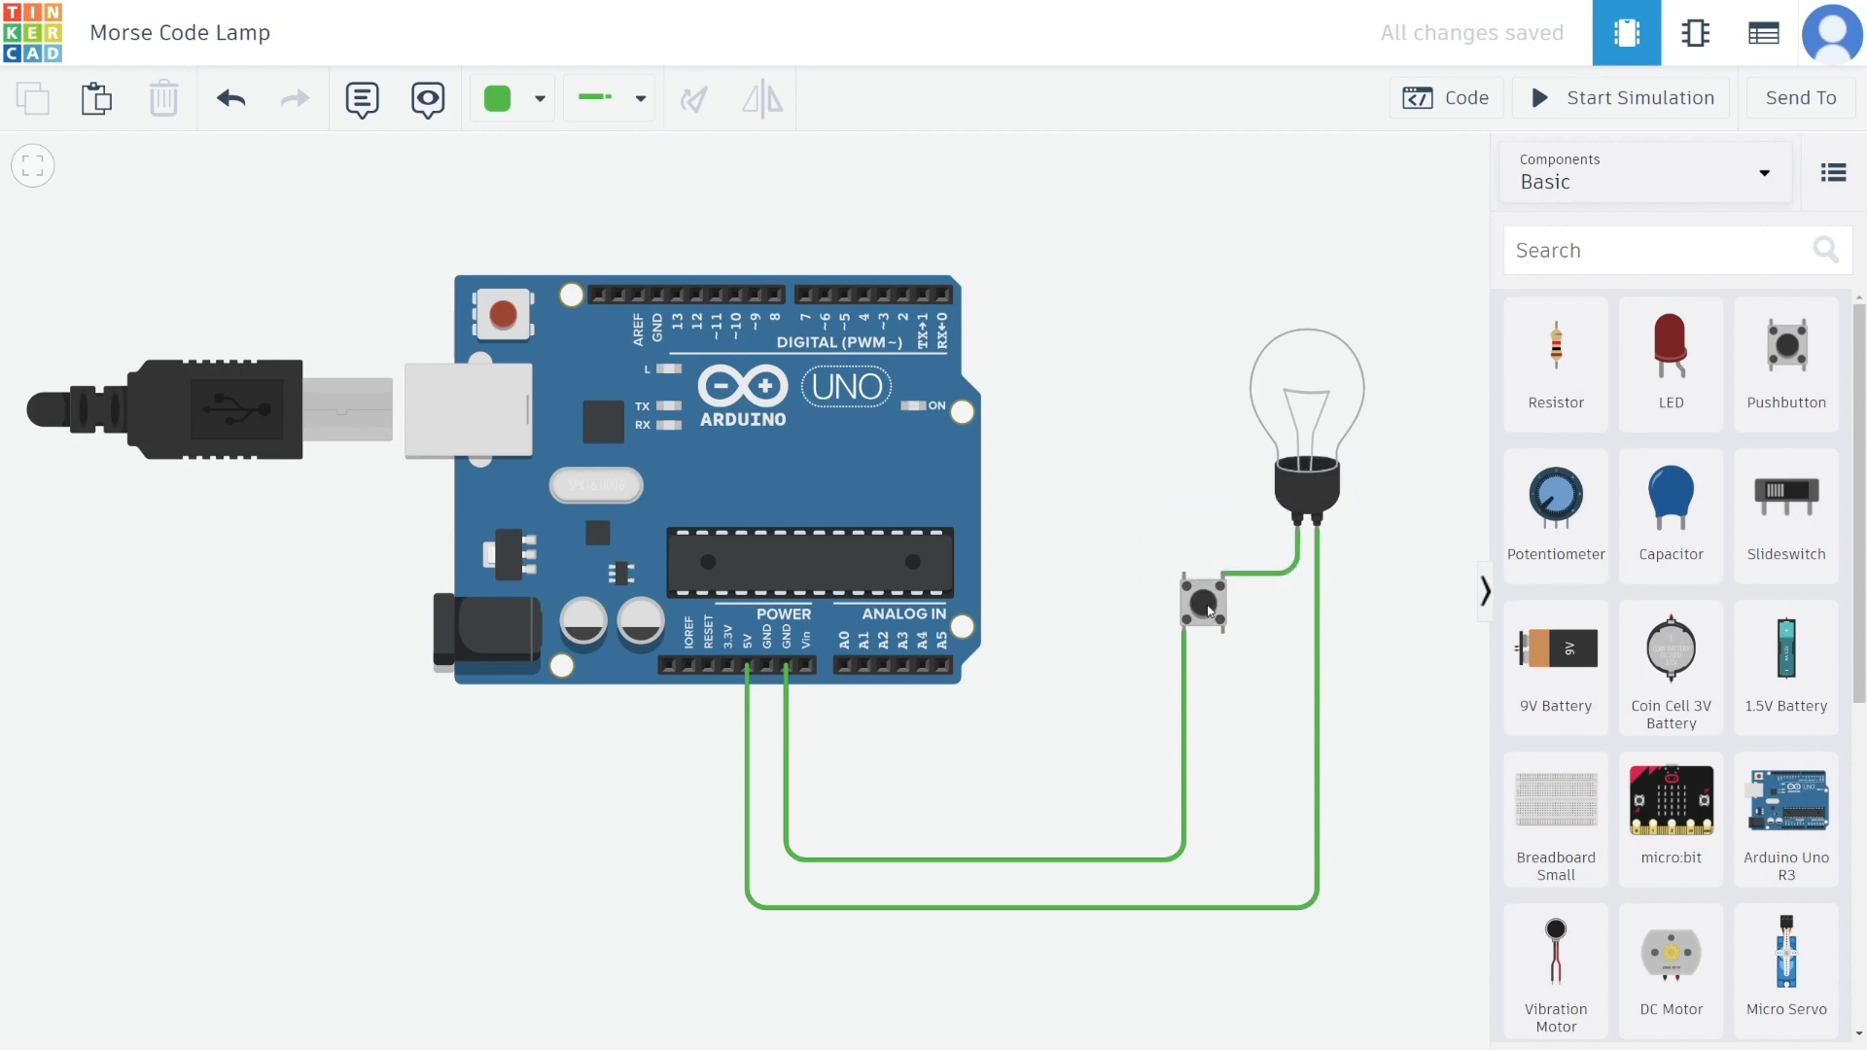
- Back in Tinkercad, simulate the Morse Code Lamp circuit and flash the light bulb repeatedly with the pushbutton
left_click(1624, 98)
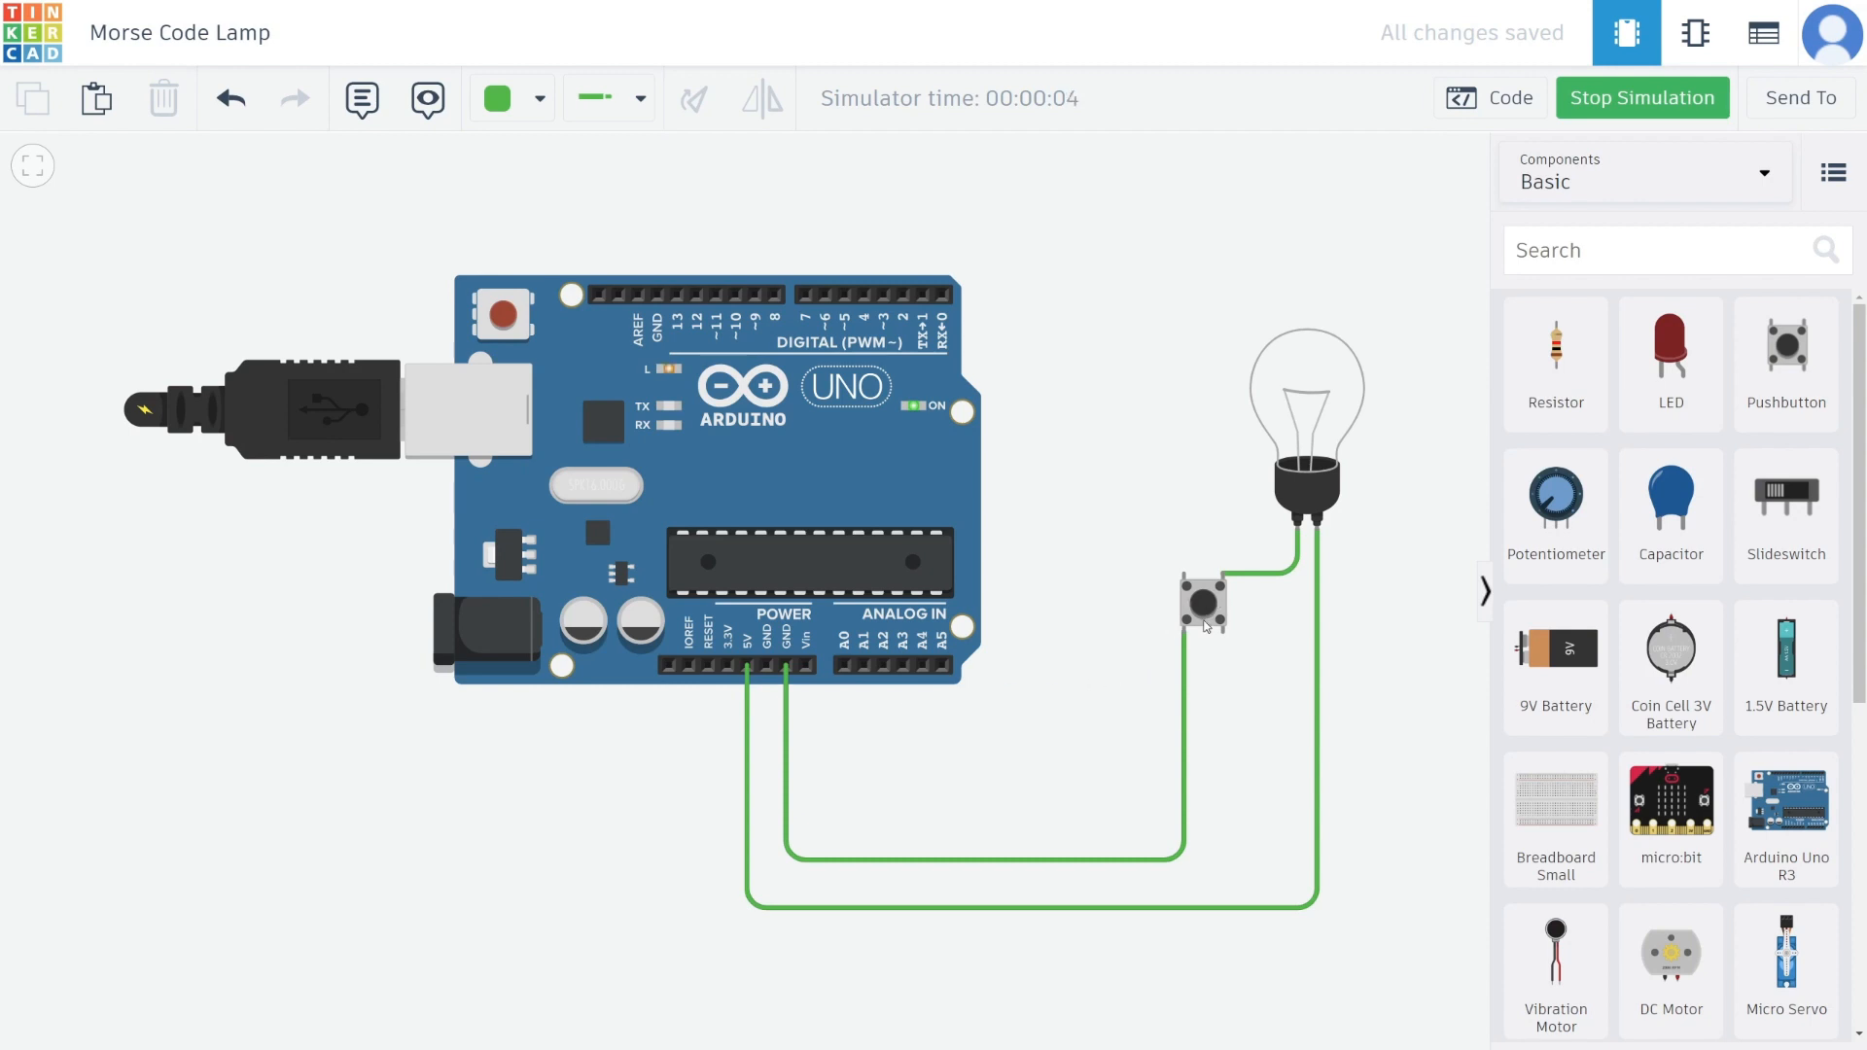
left_click(1206, 611)
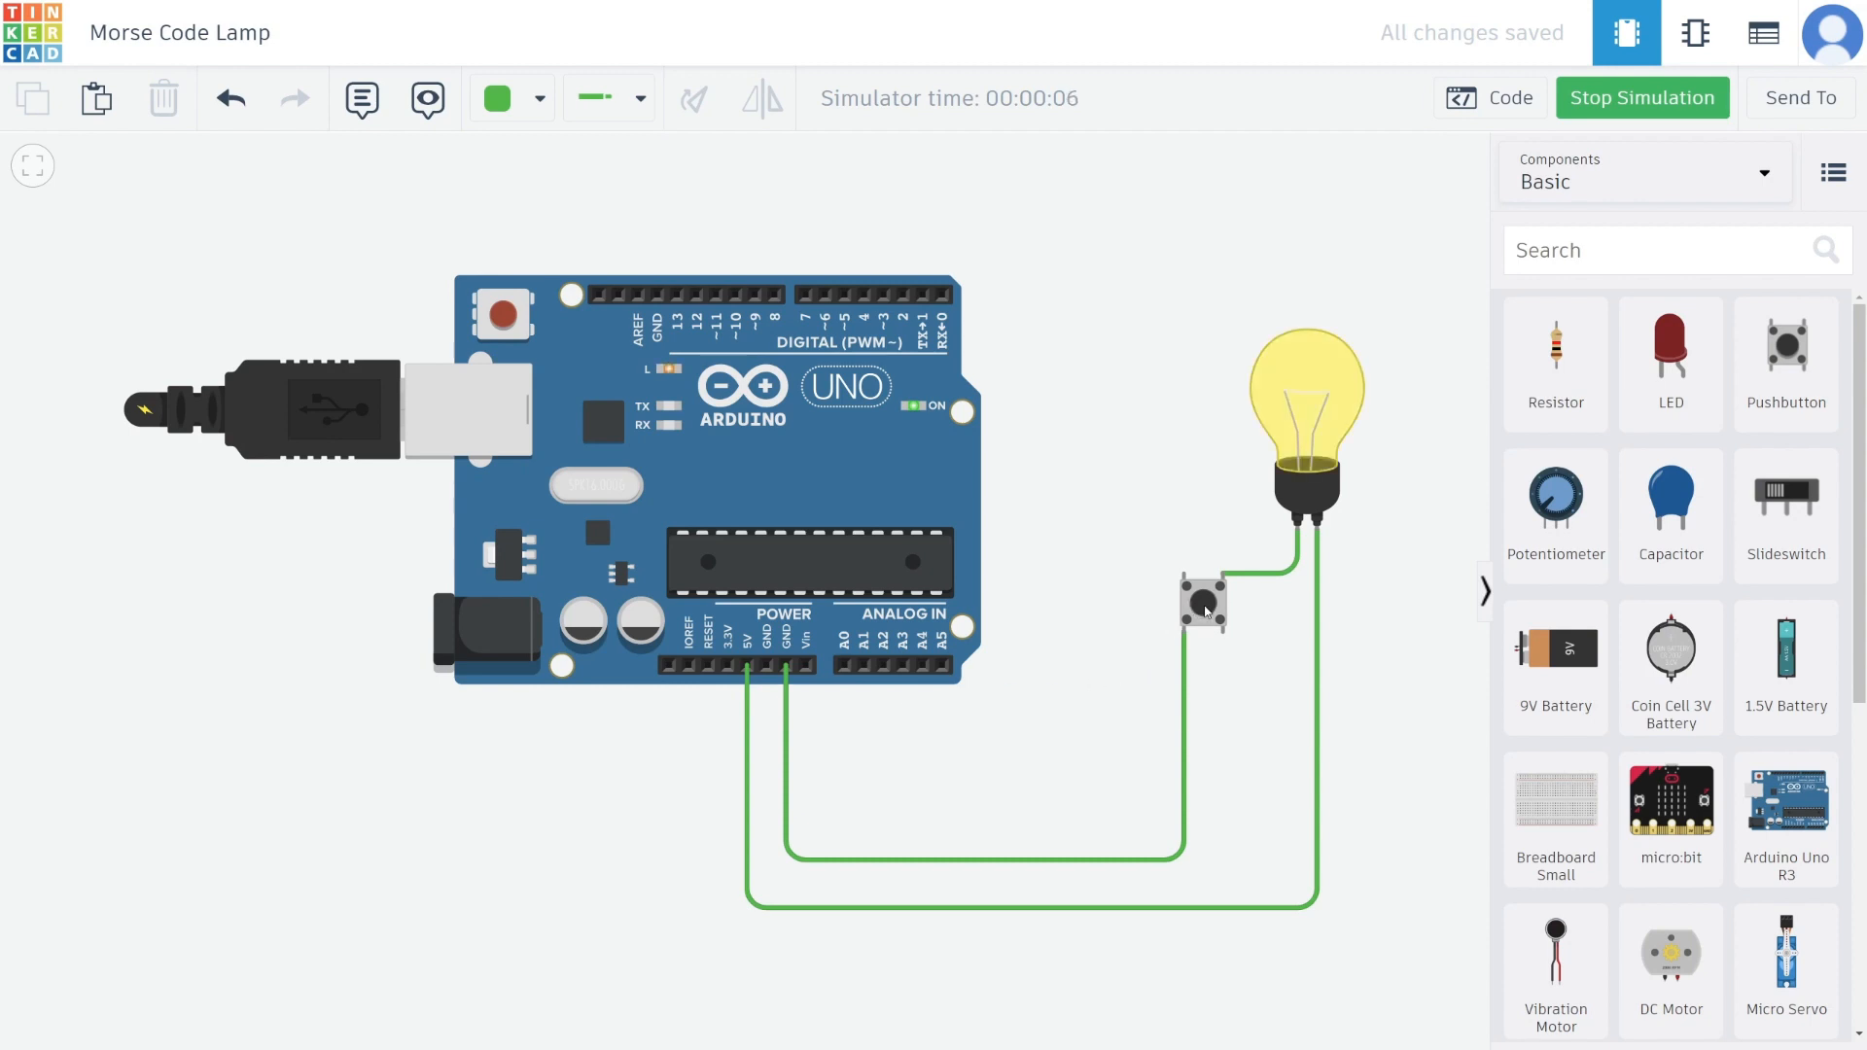
left_click(1206, 611)
left_click(1206, 611)
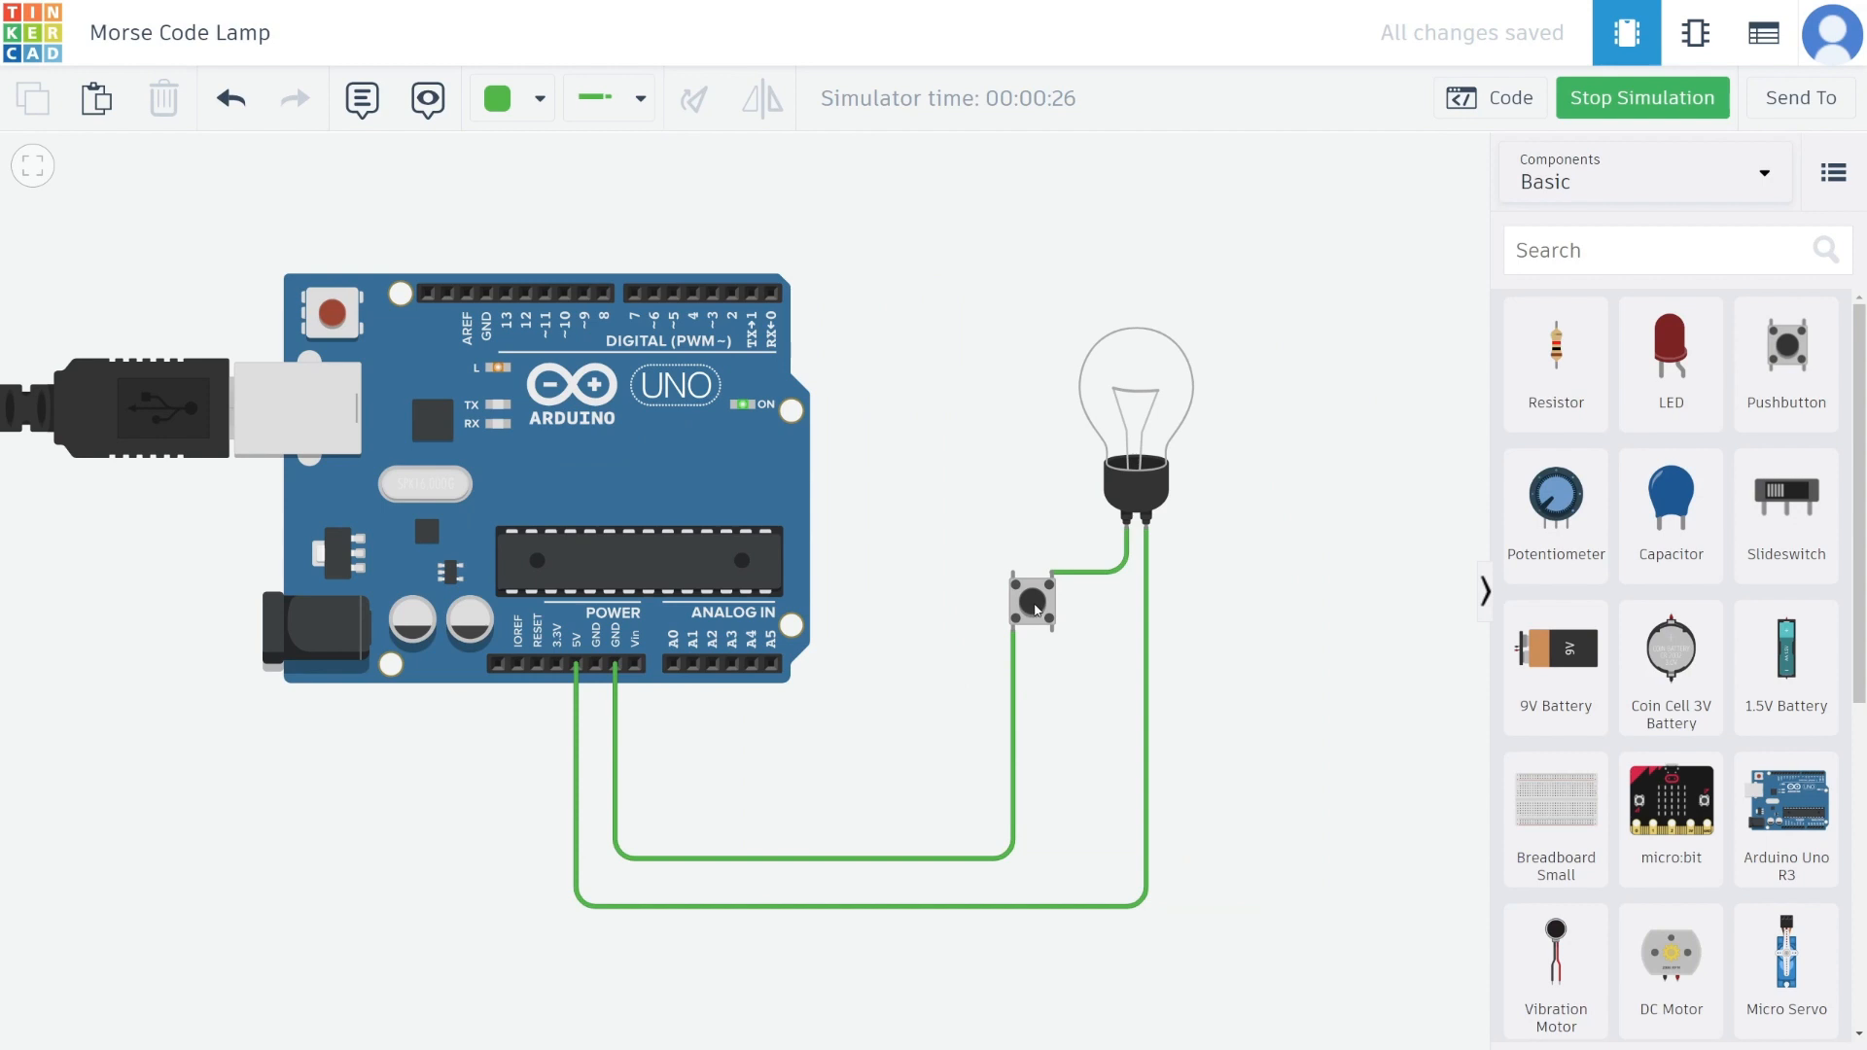
left_click(1037, 610)
- Place a 9V battery over the Arduino's upper edge and a red LED to the right of the light bulb
left_click_drag(1267, 646, 1237, 678)
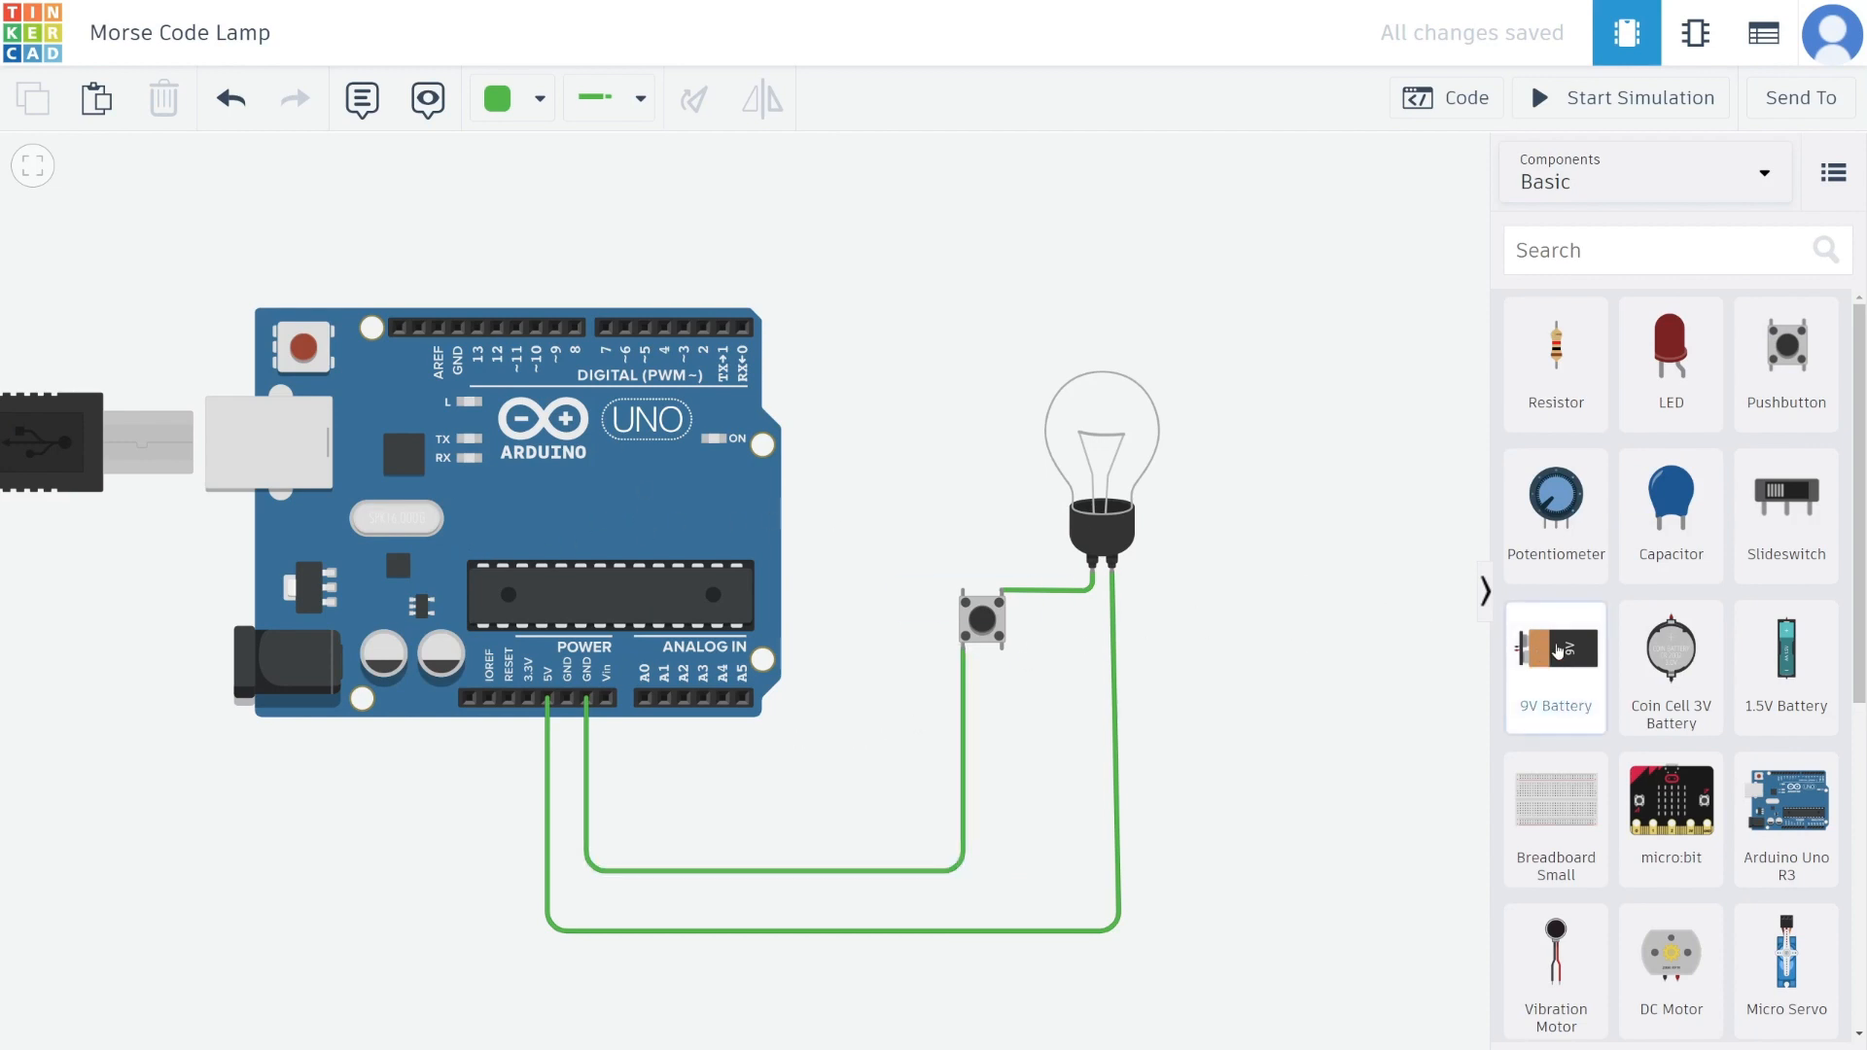
left_click_drag(1558, 652, 429, 304)
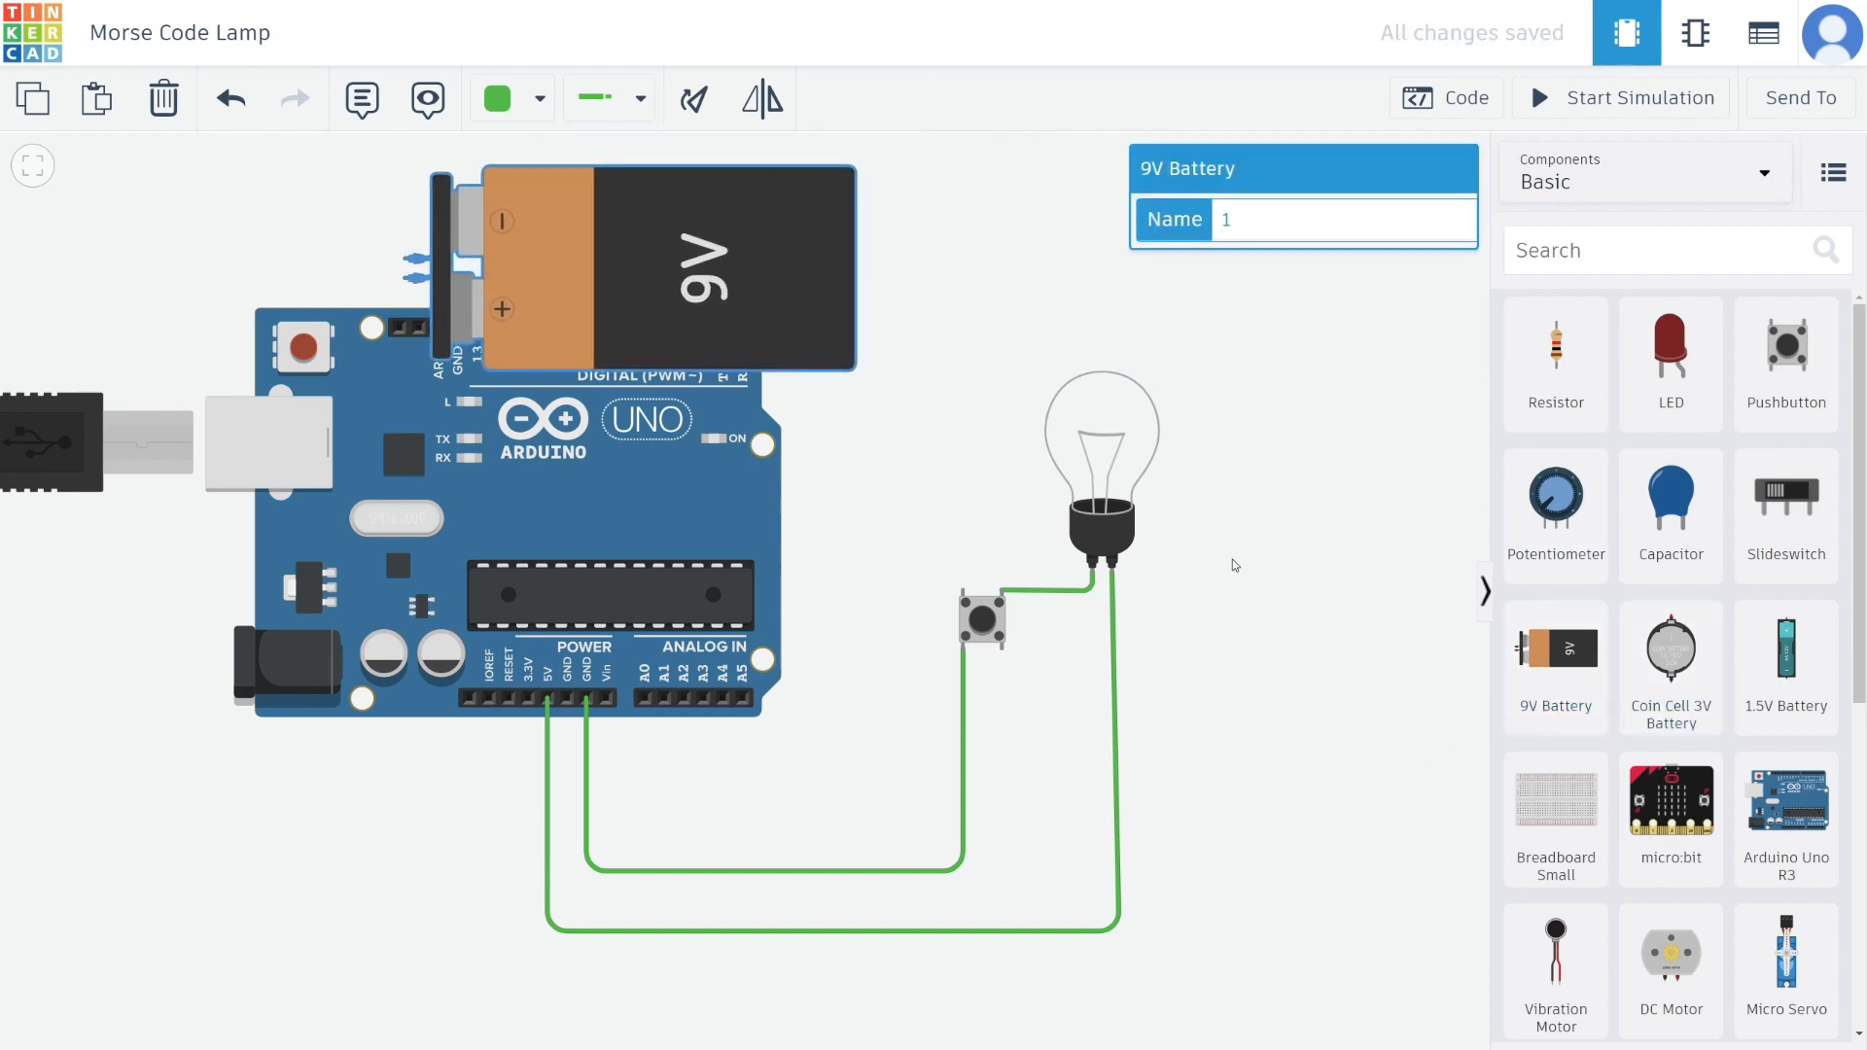
left_click(1114, 463)
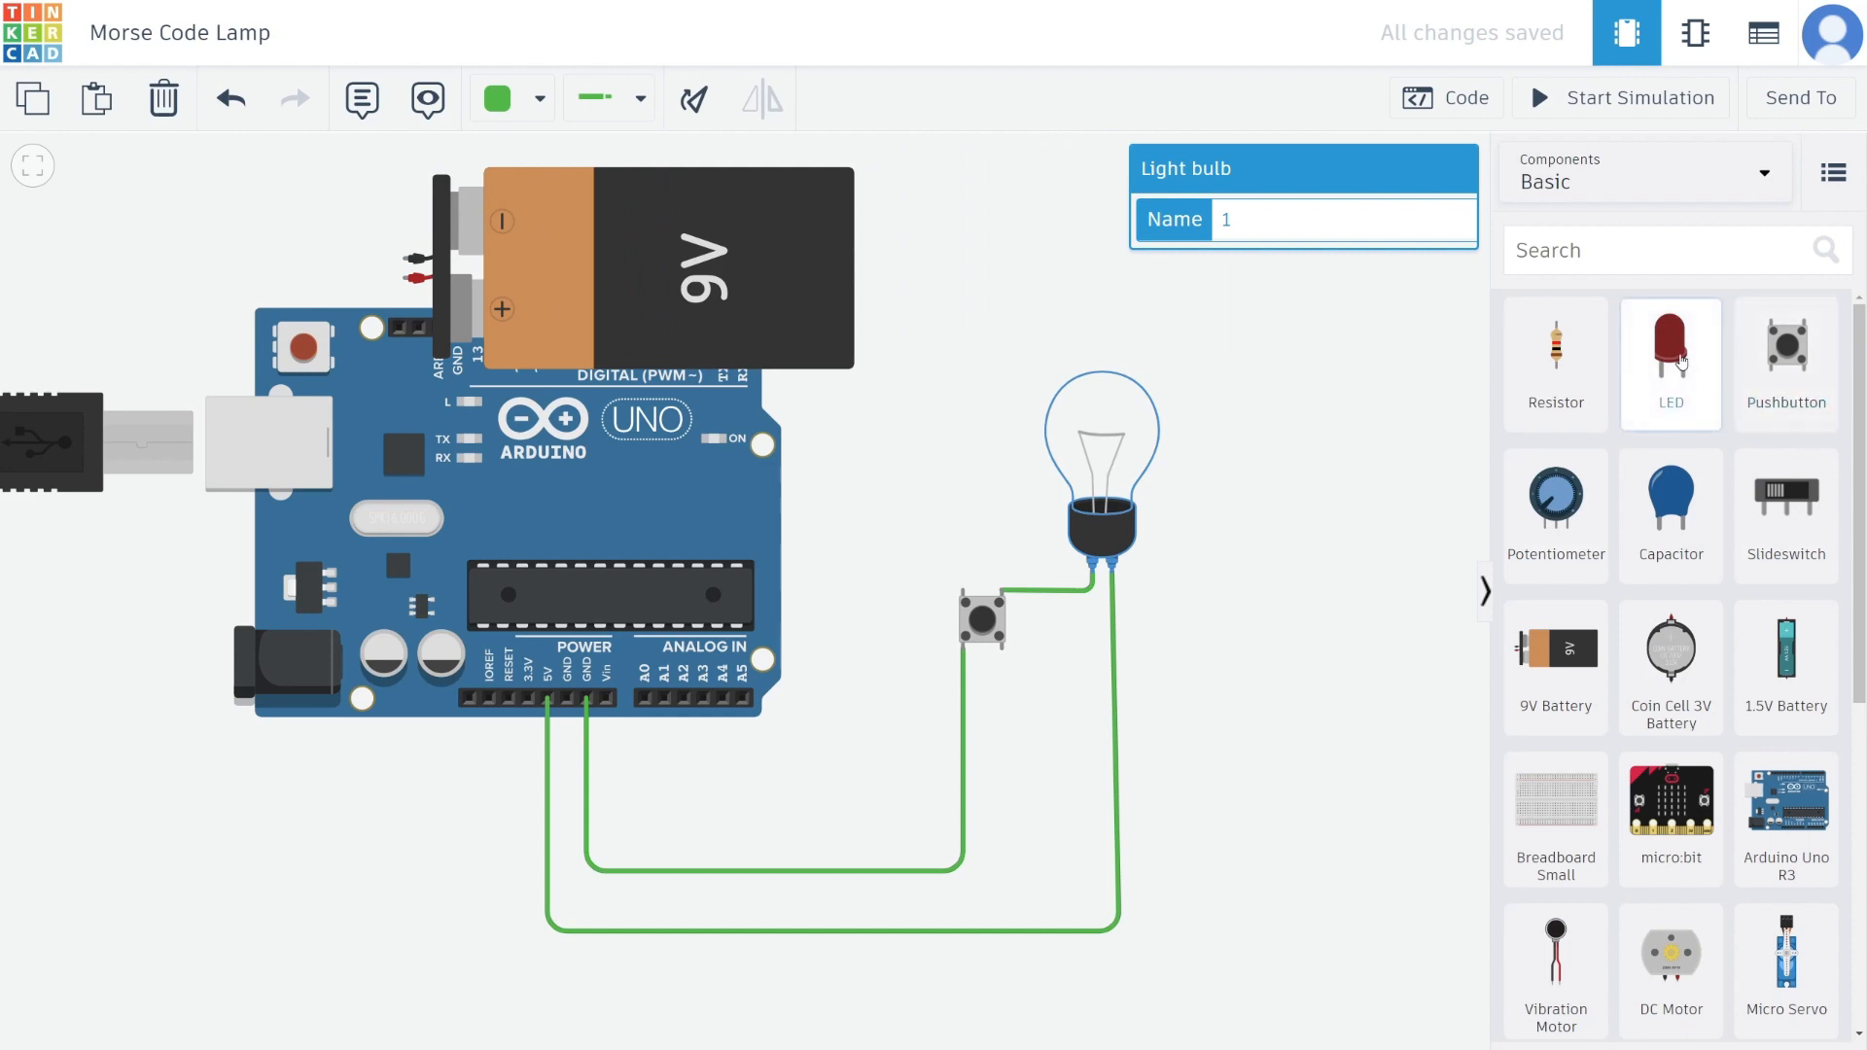
left_click_drag(1671, 350, 1216, 557)
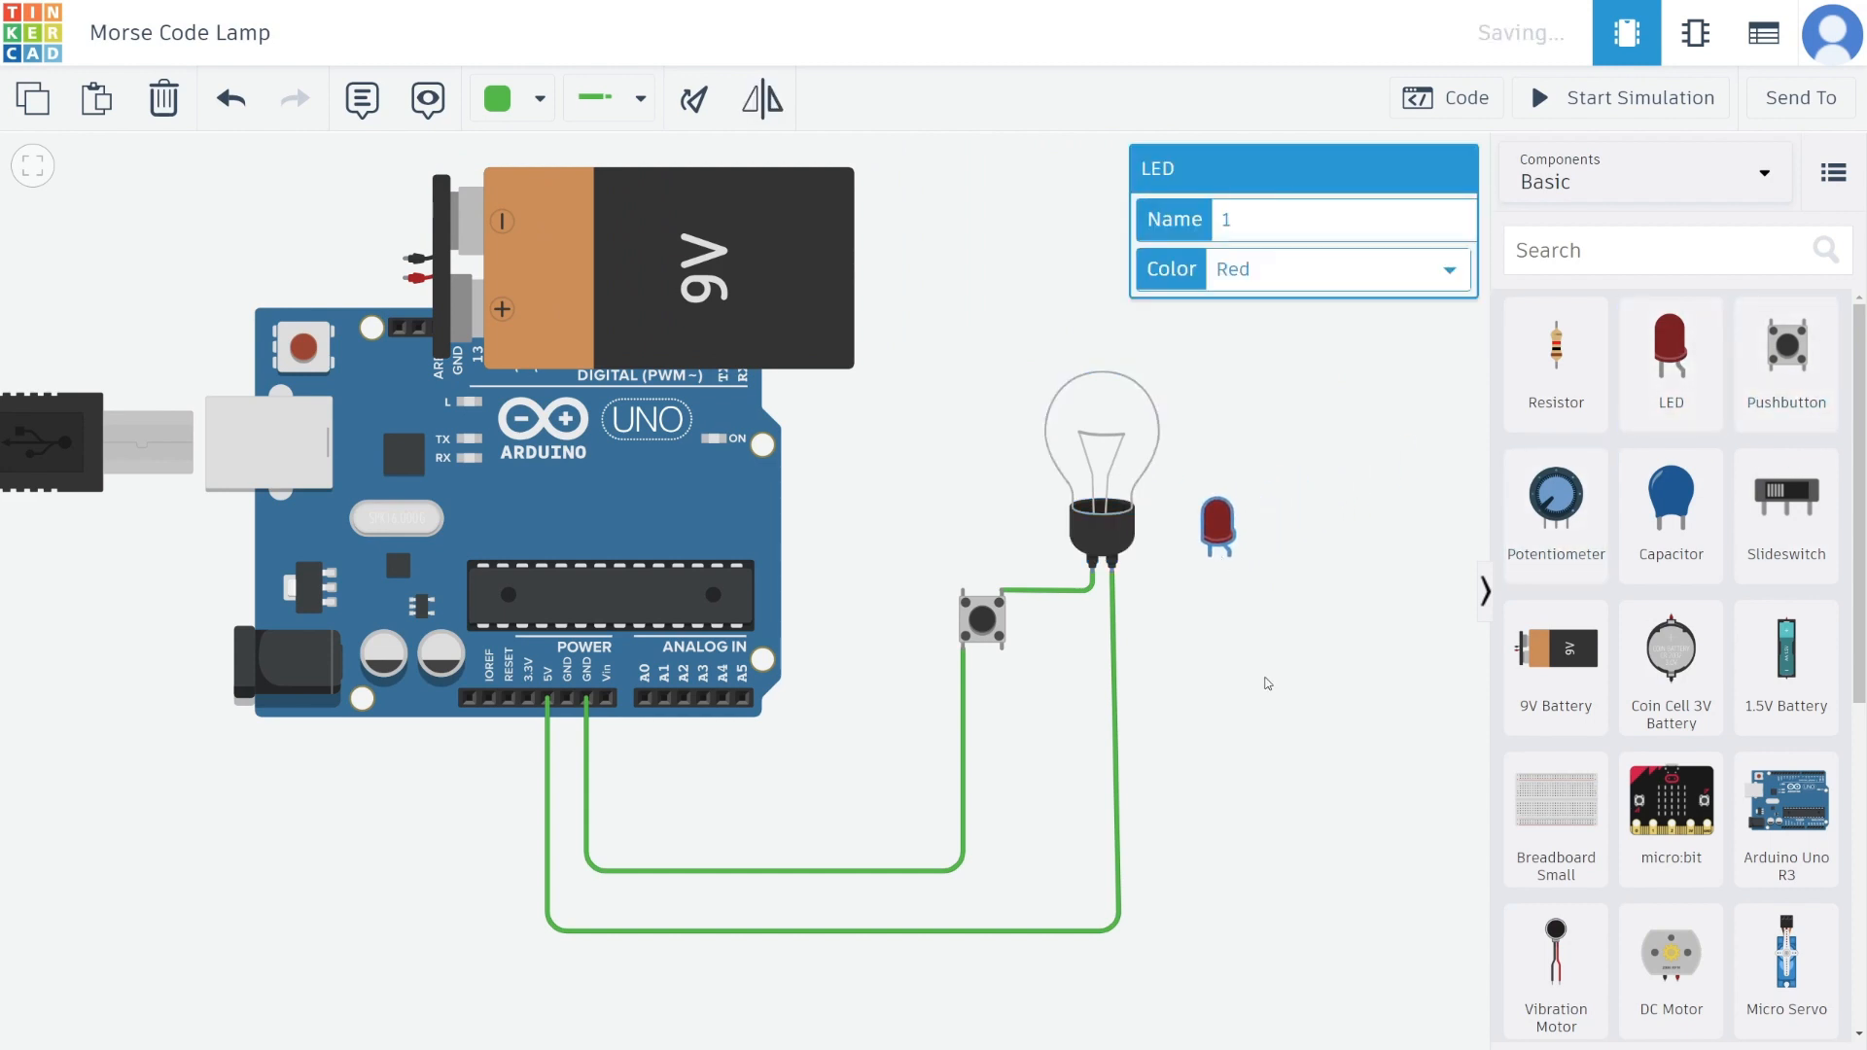
left_click(1317, 400)
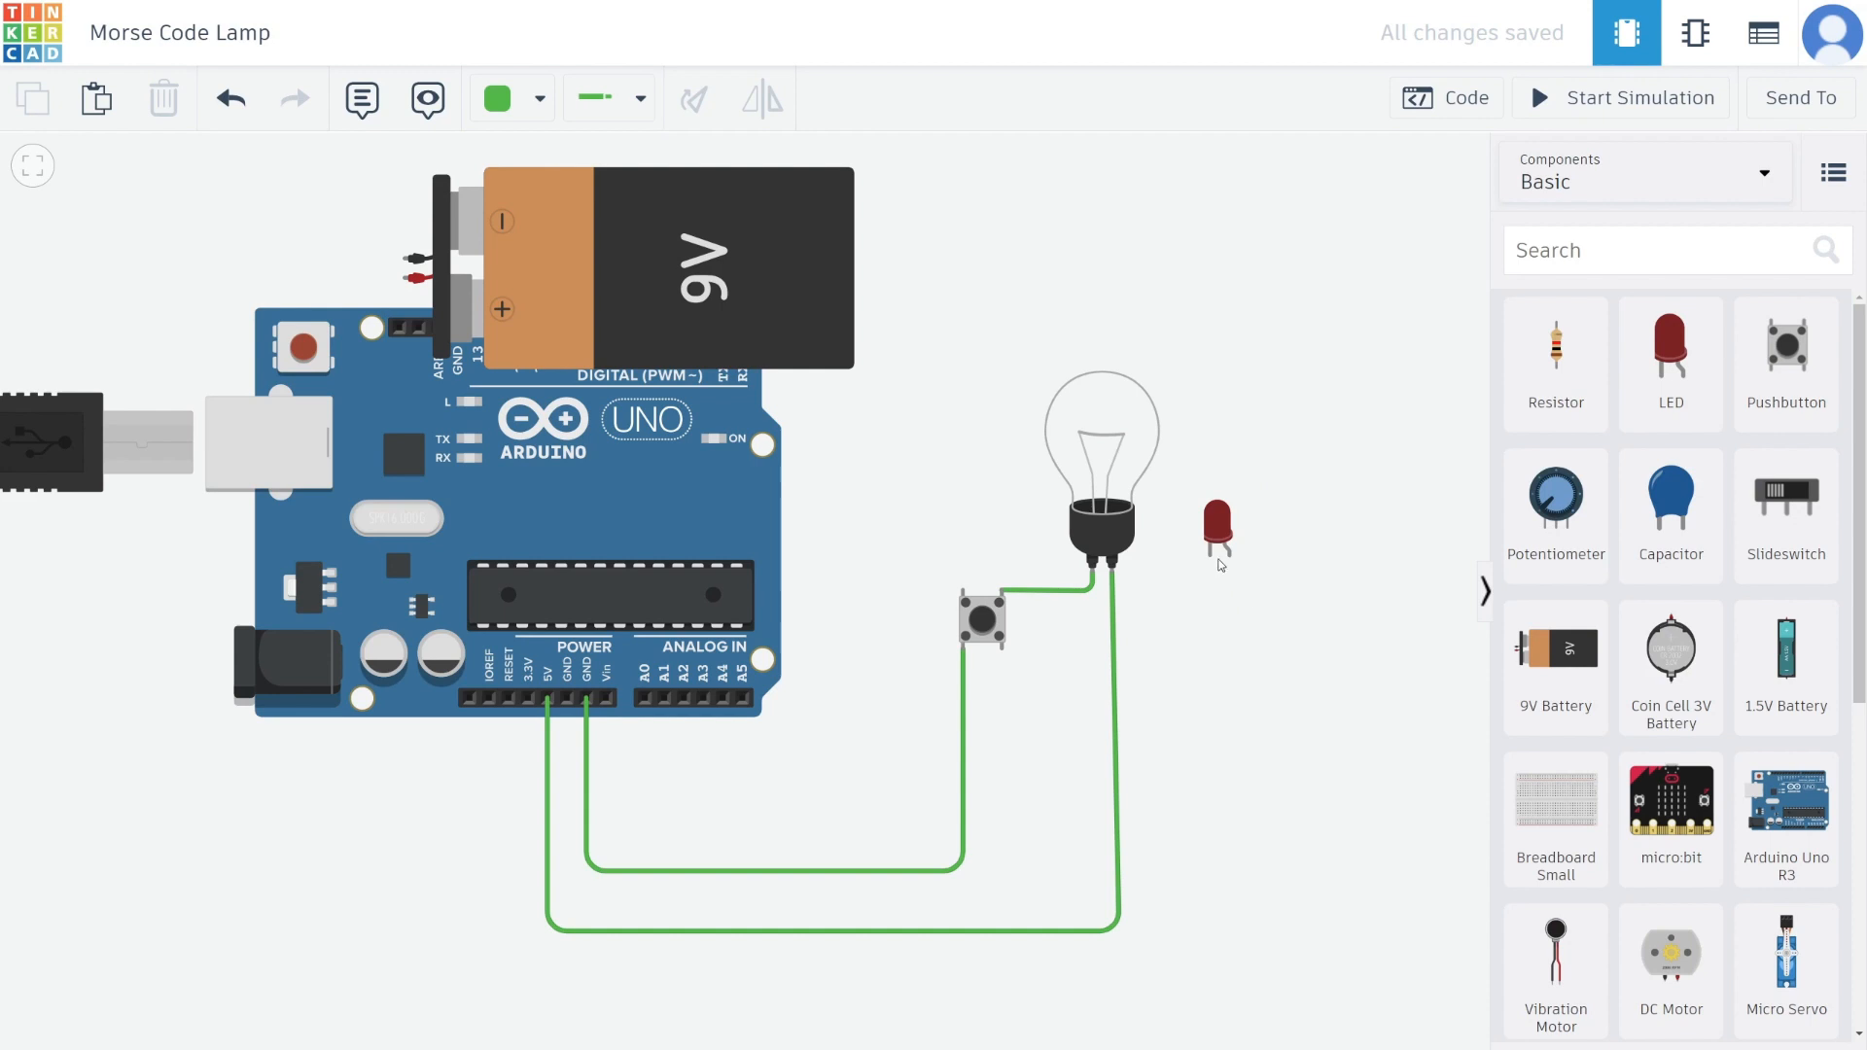
- Move the red LED down to the right of the light bulb's 5V wire, below the bulb's base
left_click_drag(1223, 528, 1227, 548)
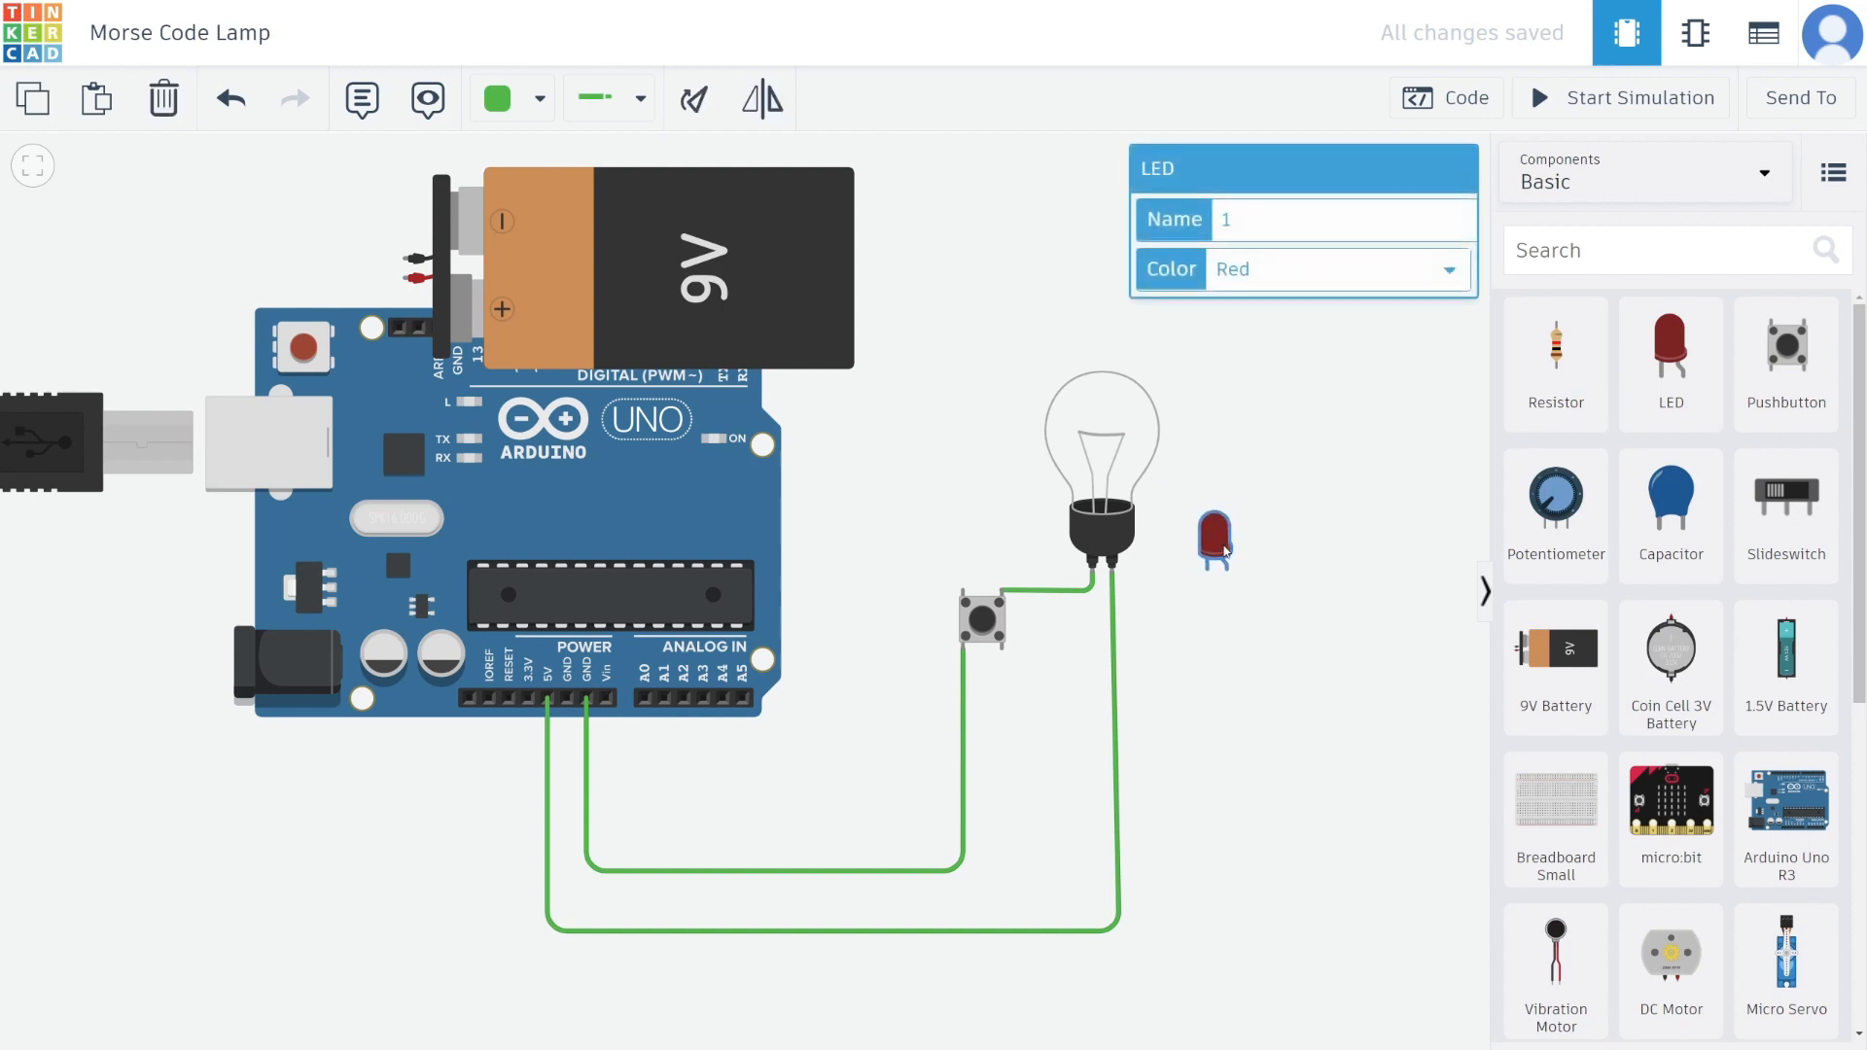
left_click(1294, 686)
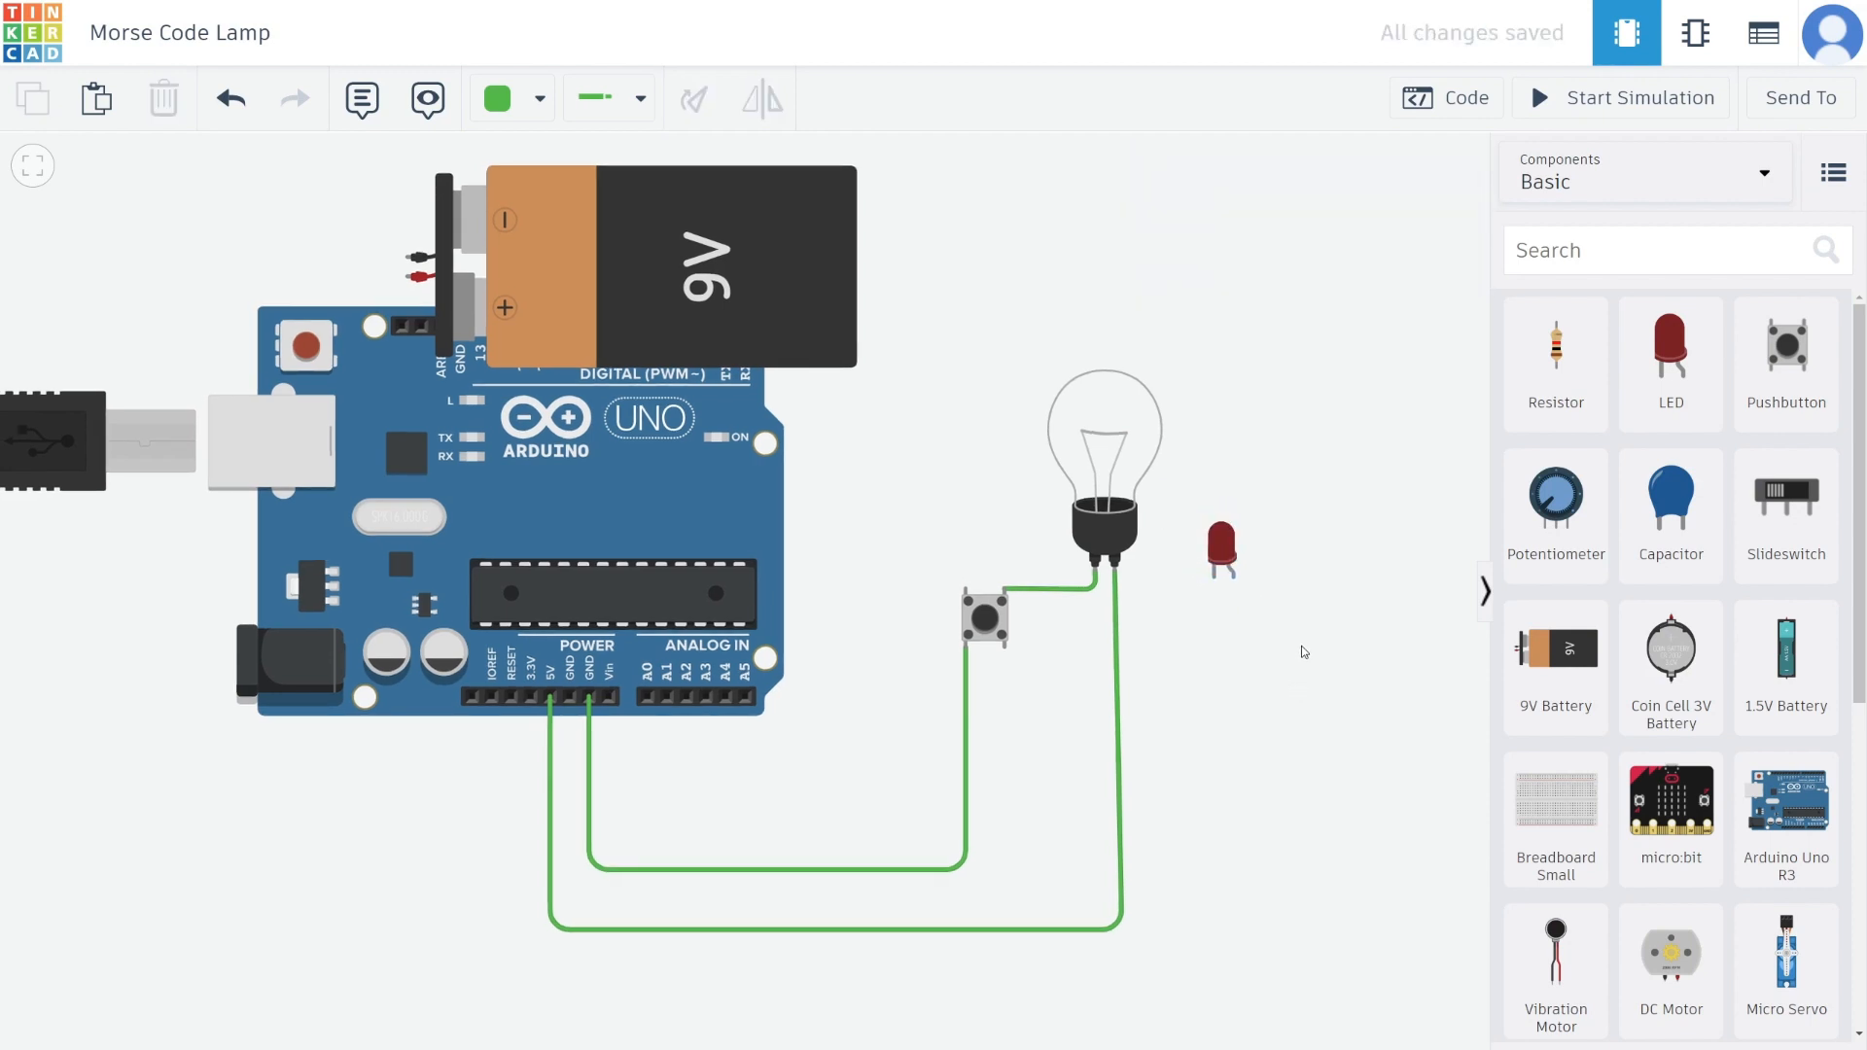
left_click_drag(1231, 558, 1213, 679)
left_click(1253, 710)
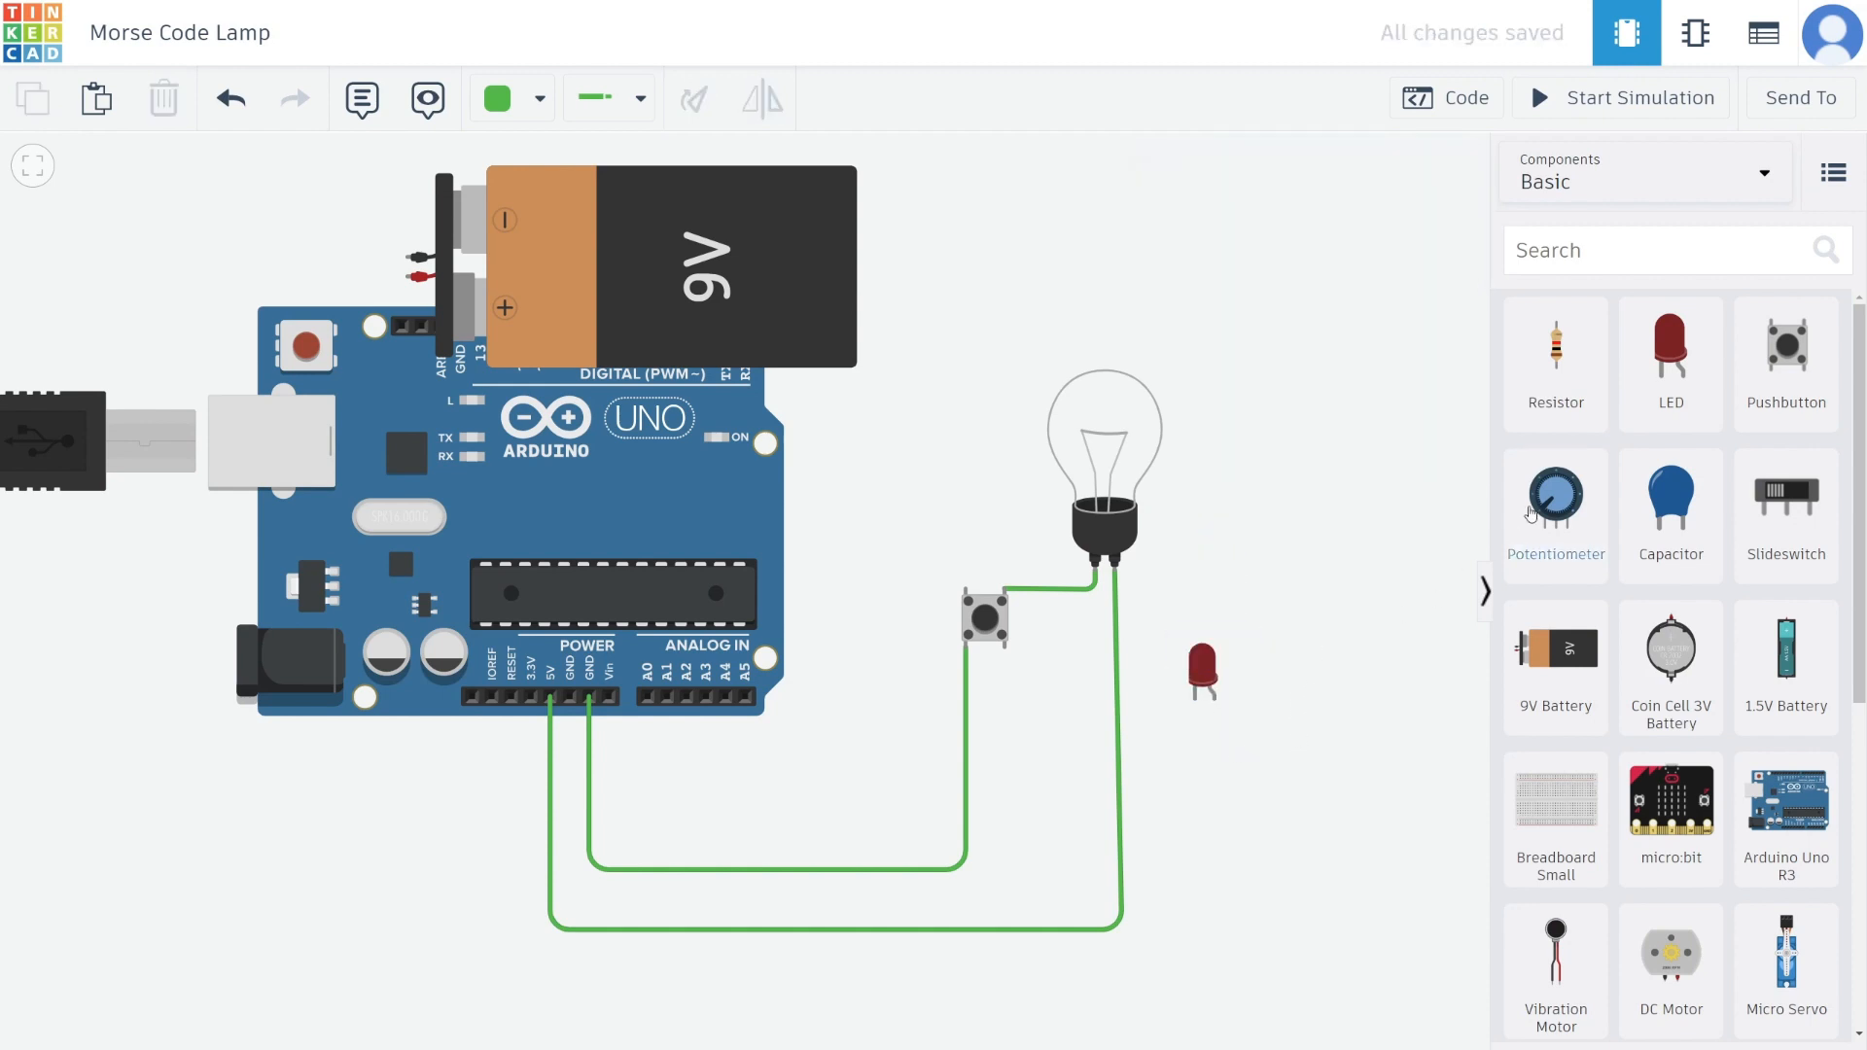
- Place a resistor just below the red LED and select the light bulb
left_click_drag(1556, 355, 1222, 781)
left_click(1280, 774)
left_click(1103, 463)
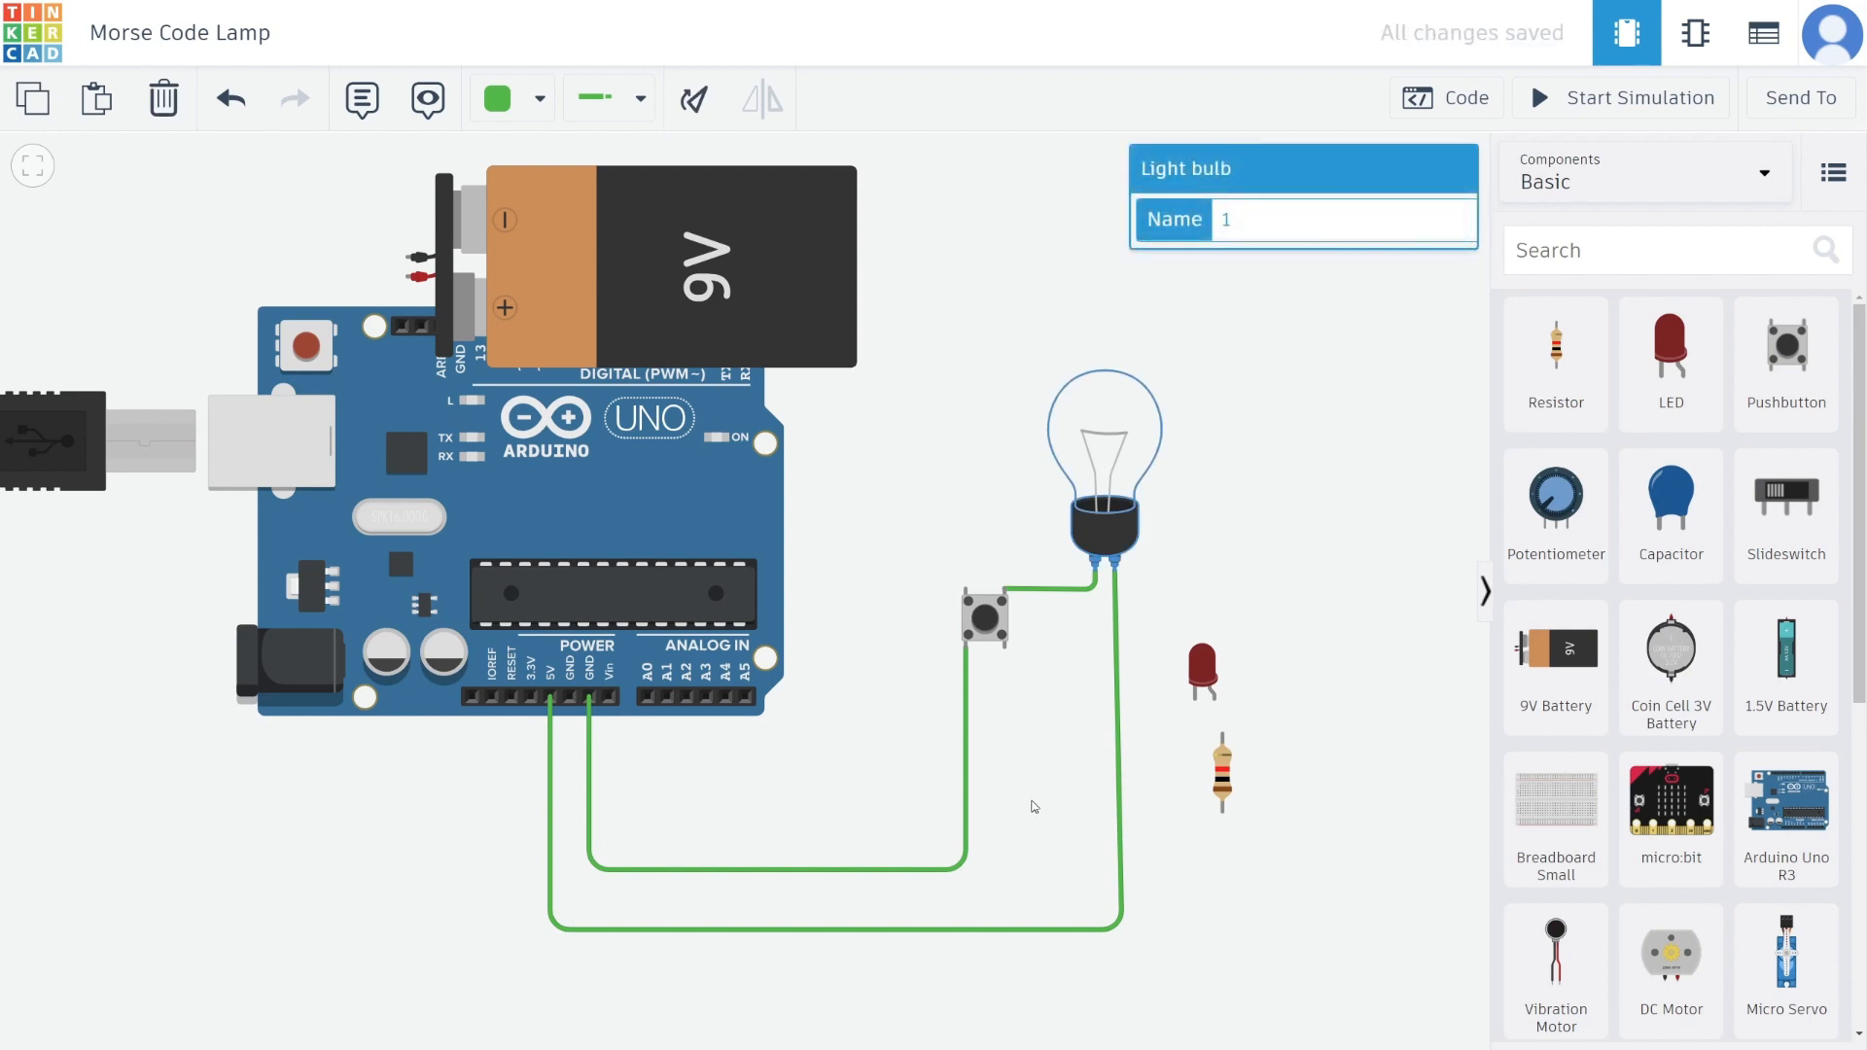